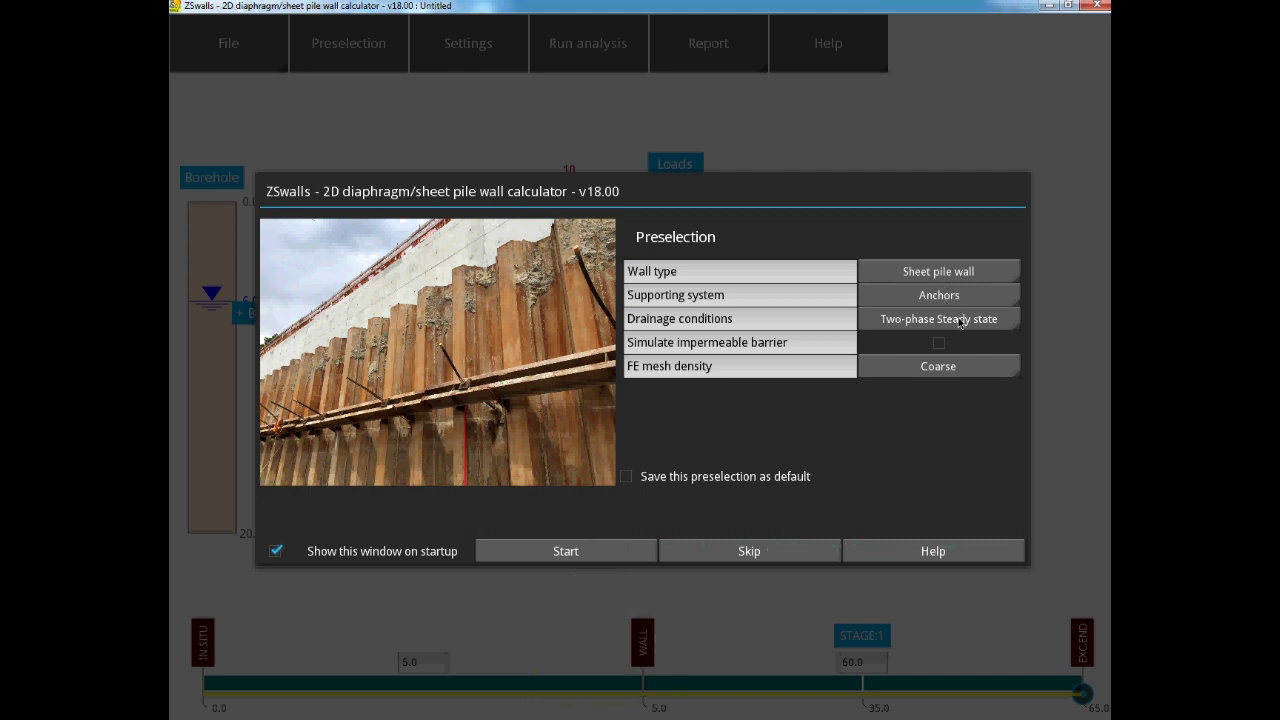
# Start the sheet pile wall project with the shown preselection and save it as anchored-wall-ceol.
pyautogui.click(566, 552)
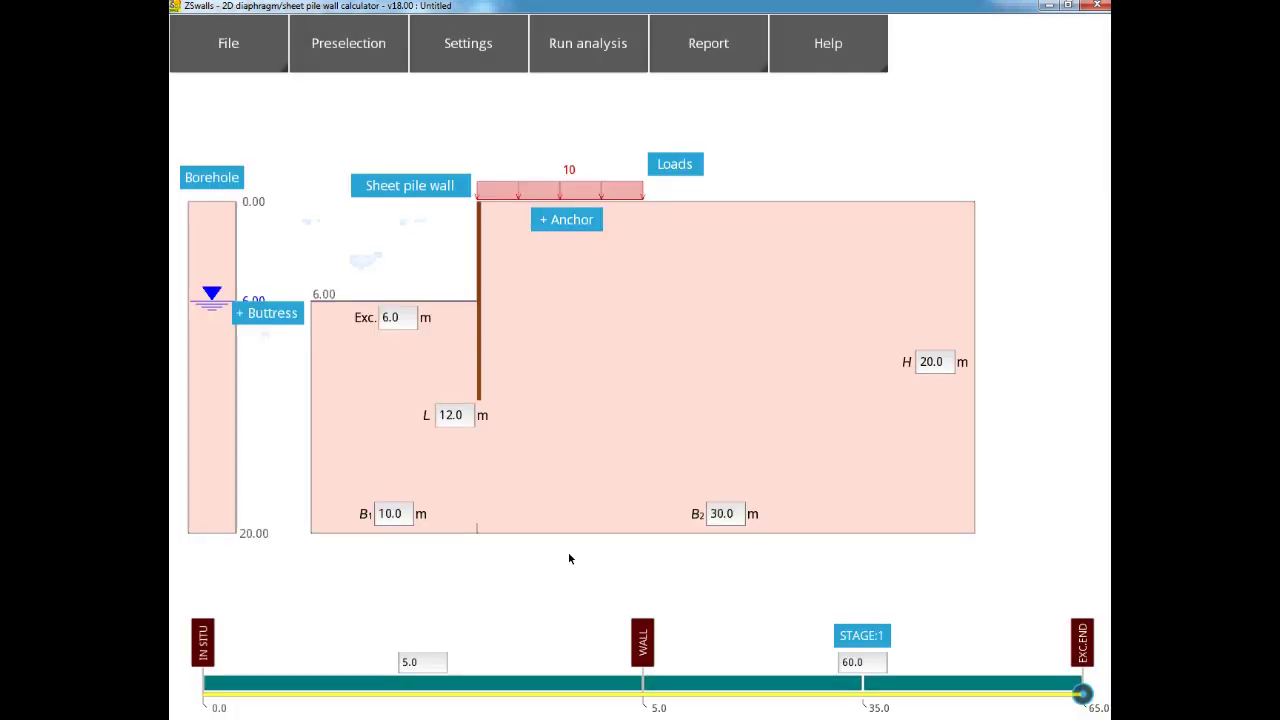
pyautogui.click(236, 45)
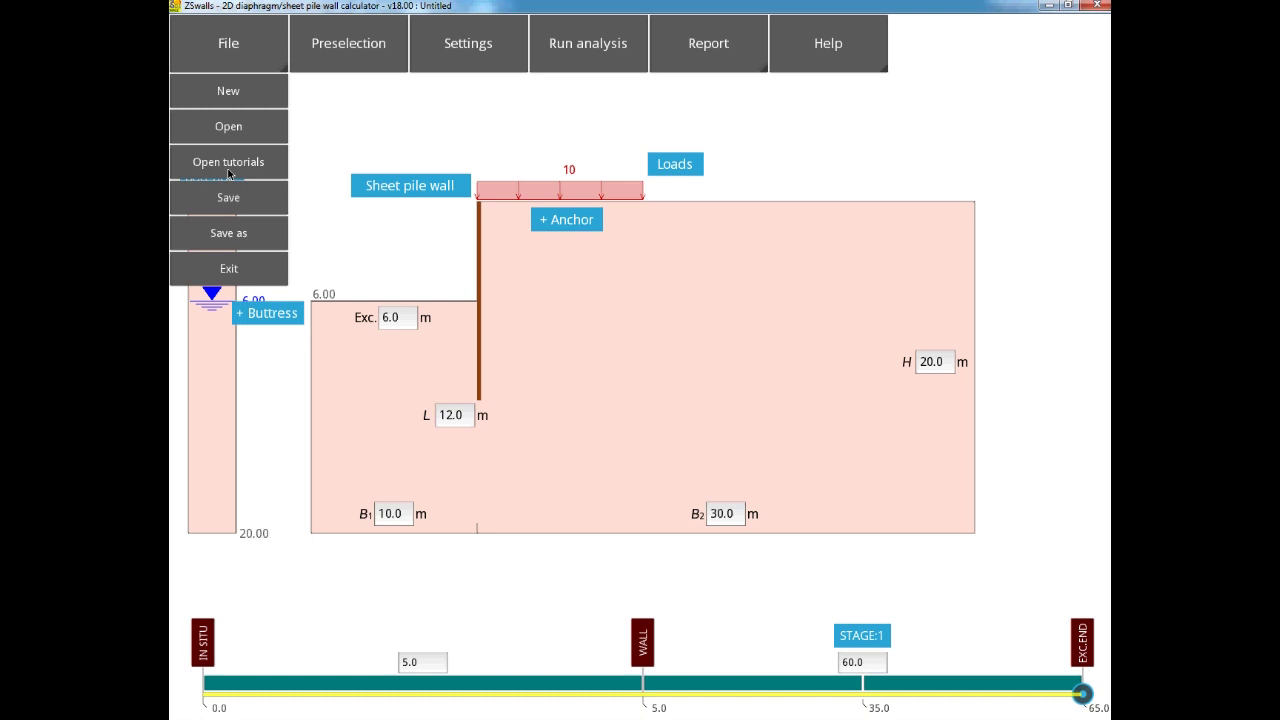
pyautogui.click(228, 233)
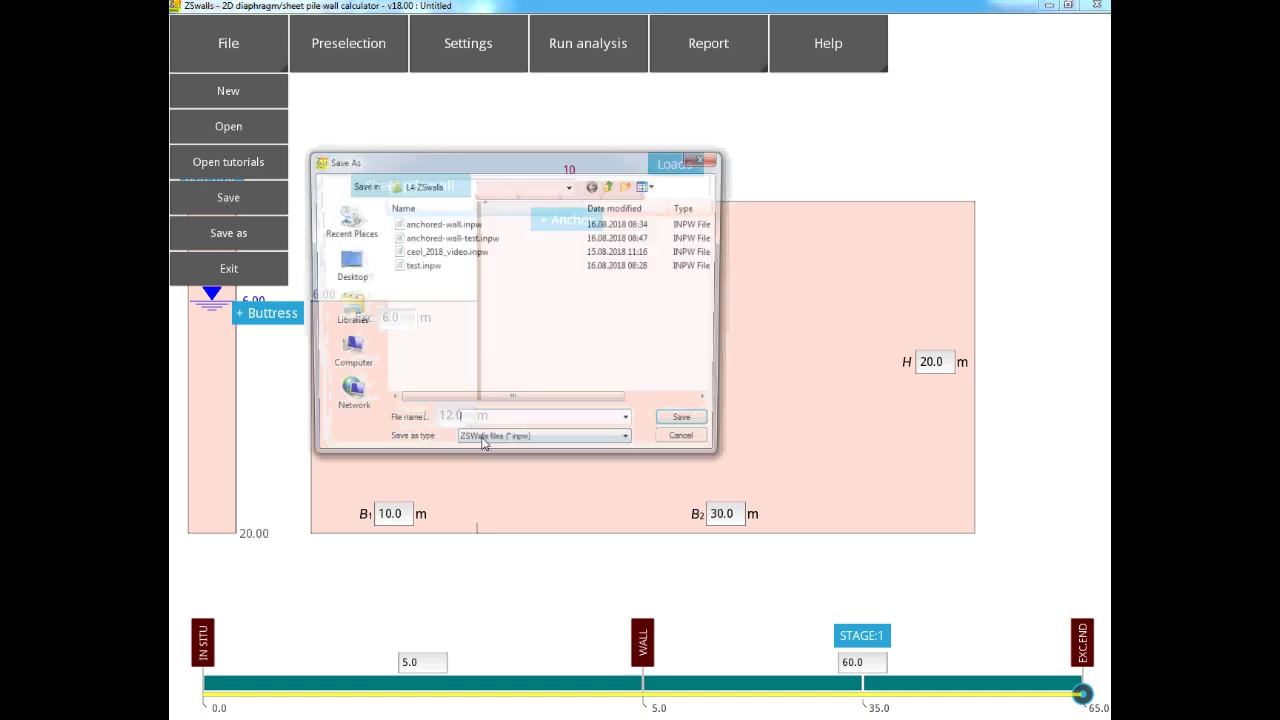
pyautogui.write('anch')
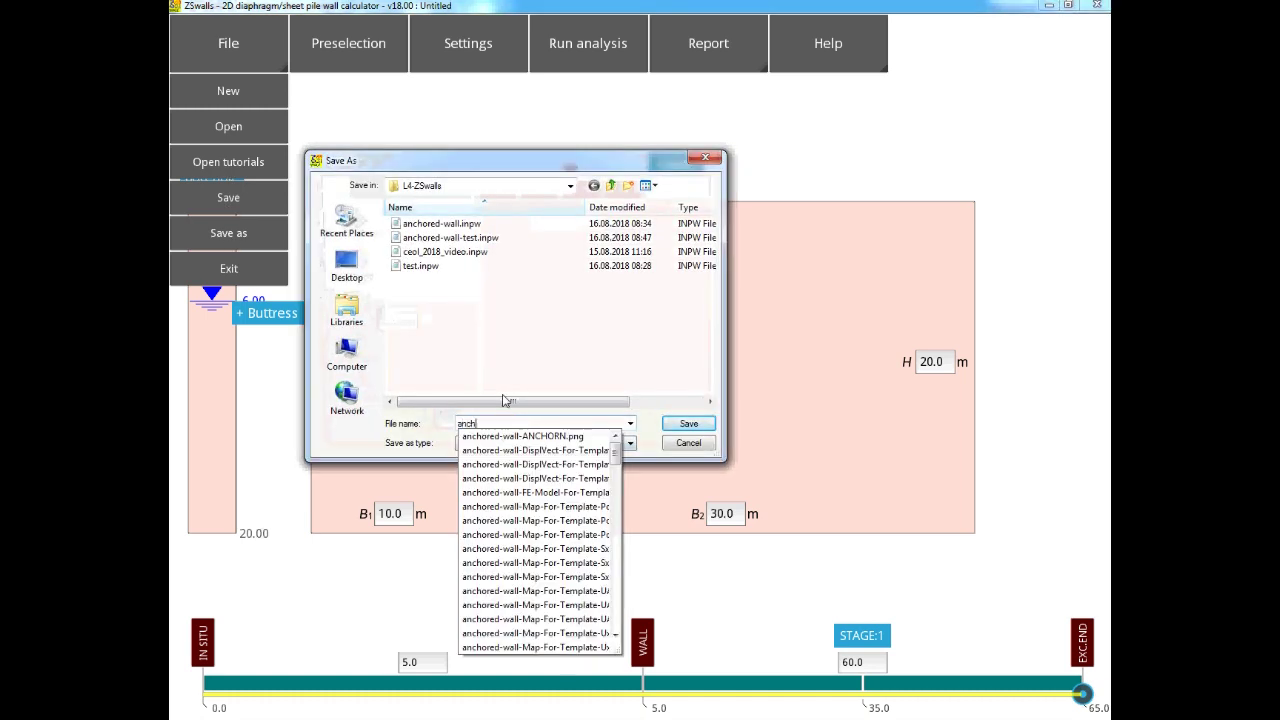
pyautogui.write('ored-wall')
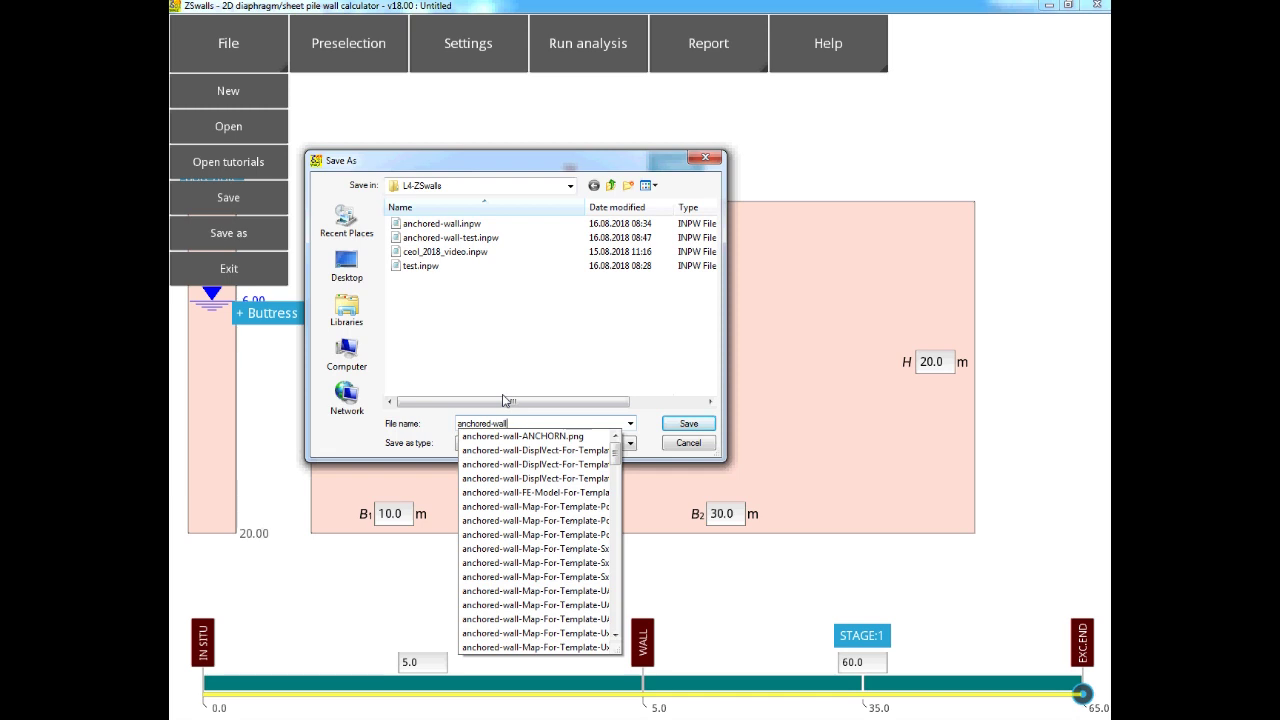
pyautogui.write('-ceol')
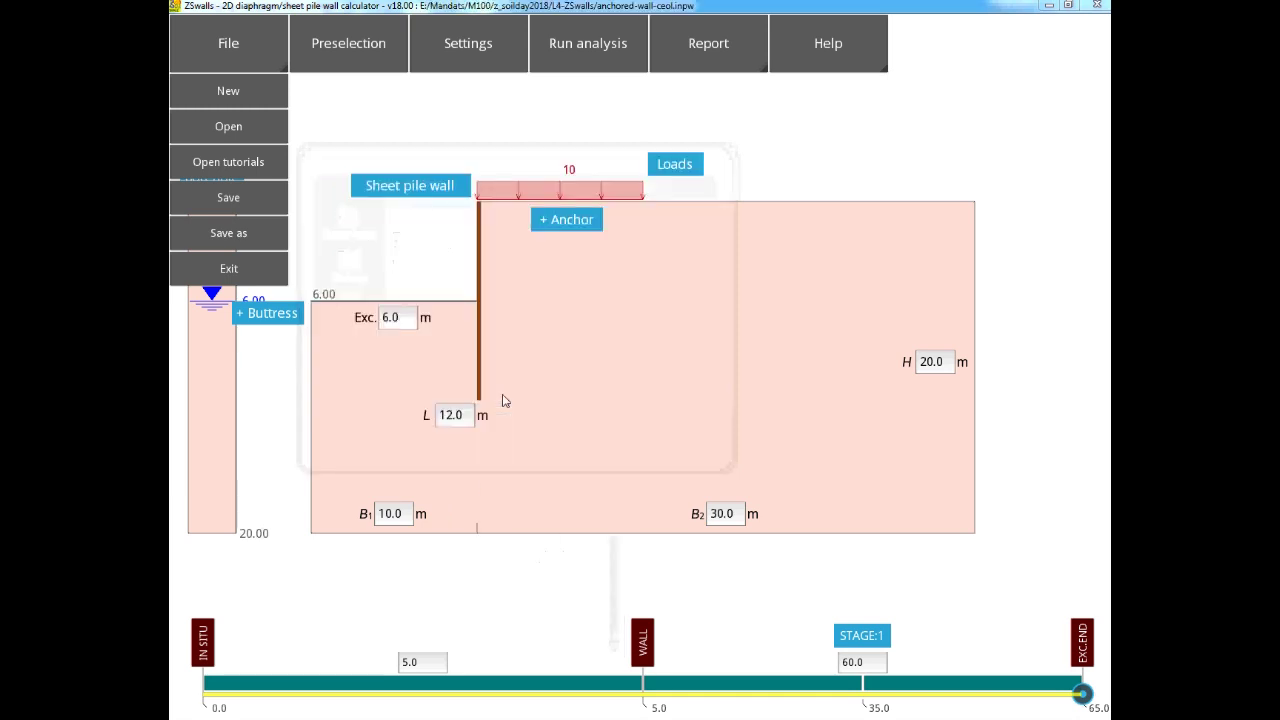
pyautogui.click(503, 400)
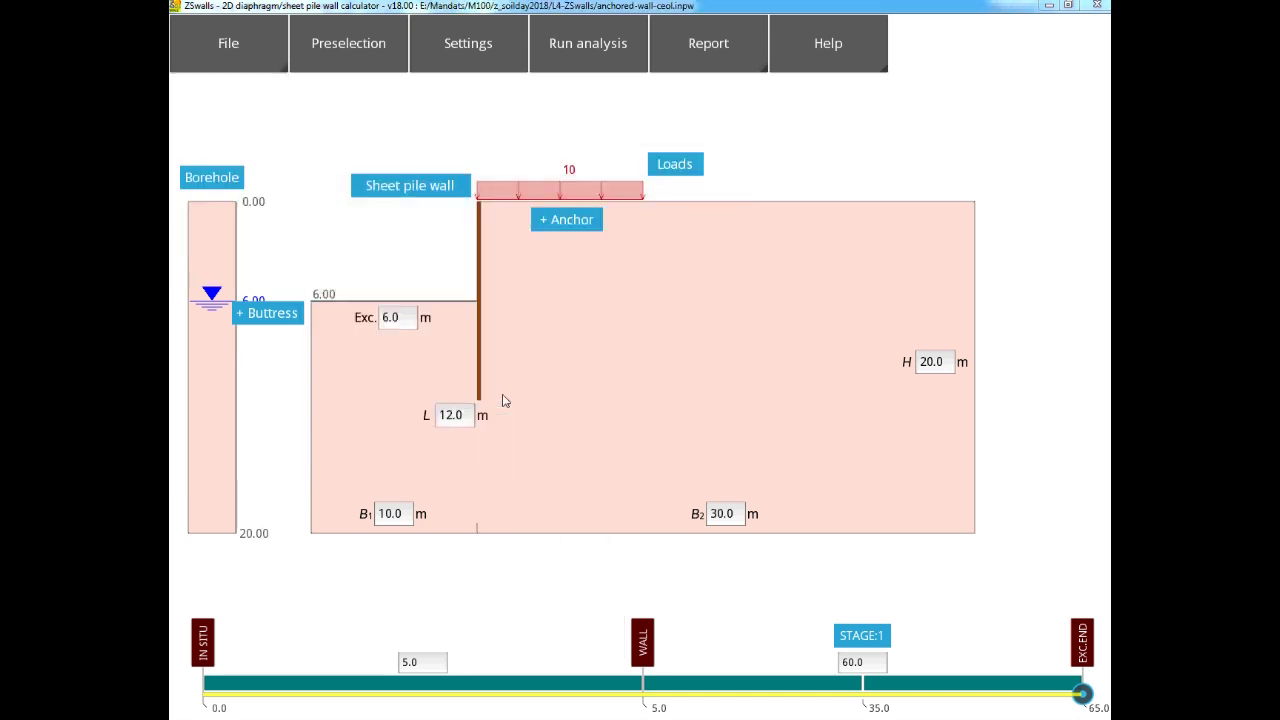
# Set the excavation depth to 10 m and the sheet pile wall length L to 18 m.
pyautogui.click(390, 320)
pyautogui.press('BackSpace')
pyautogui.write('10')
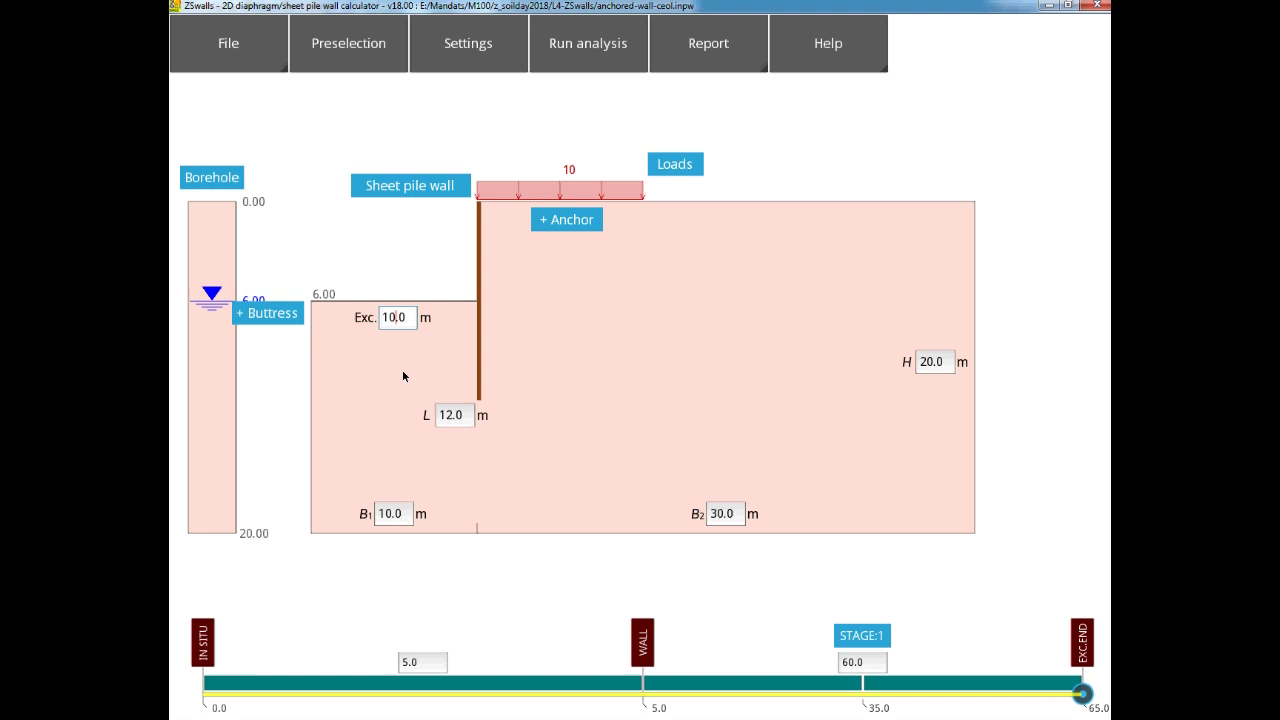
pyautogui.press('Return')
pyautogui.click(455, 416)
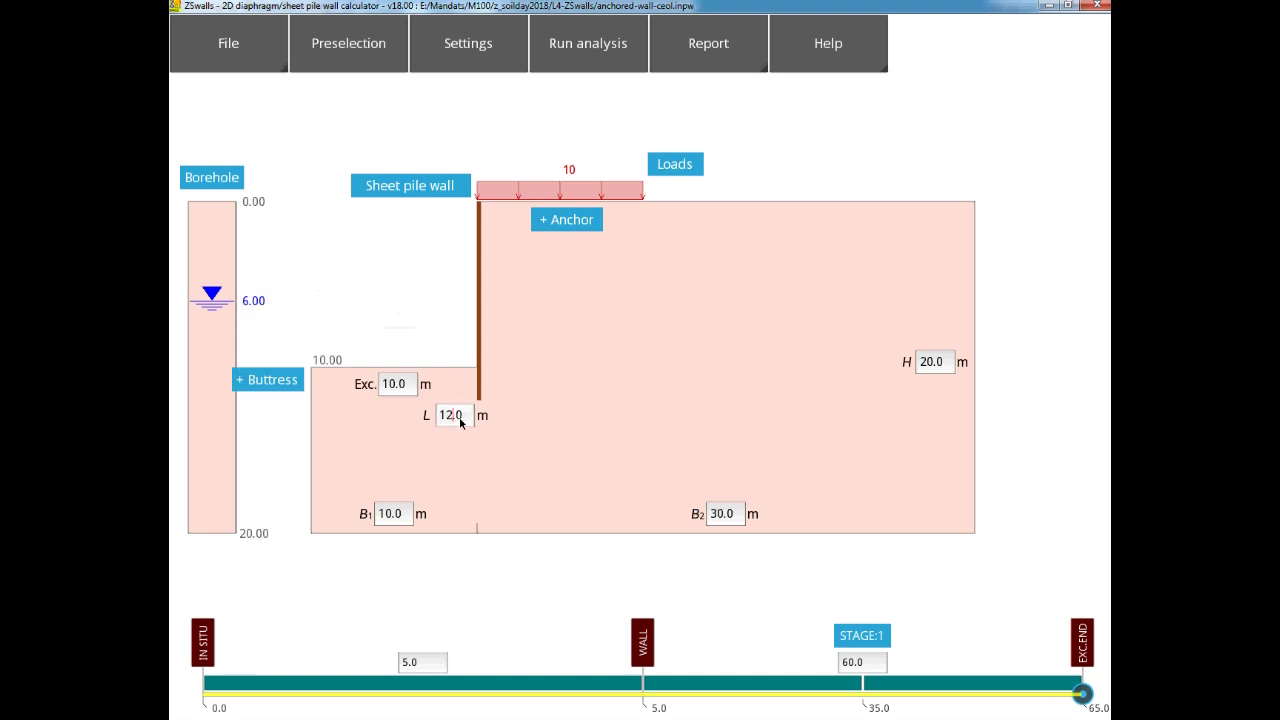
pyautogui.press('BackSpace')
pyautogui.write('8')
pyautogui.press('Return')
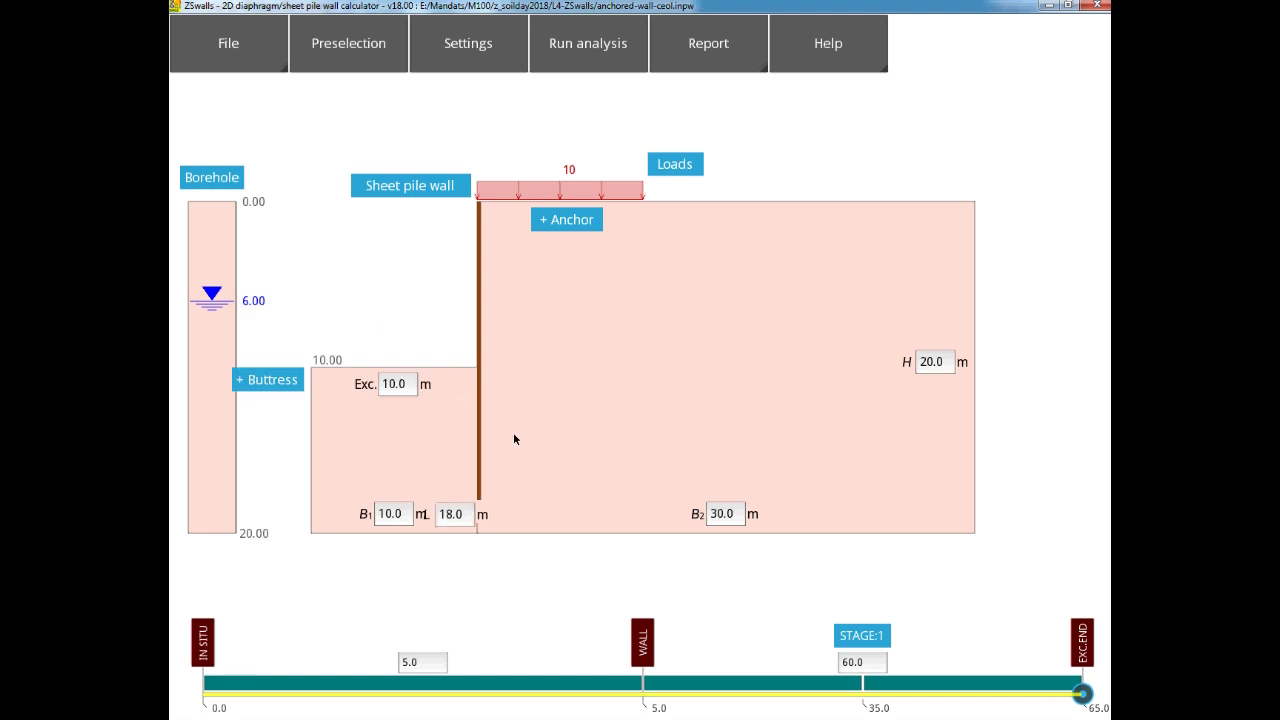
# Set the model widths B1 to 20 m and B2 to 40 m.
pyautogui.click(388, 515)
pyautogui.press('BackSpace')
pyautogui.write('2')
pyautogui.press('BackSpace')
pyautogui.write('1')
pyautogui.doubleClick(391, 516)
pyautogui.write('20.0')
pyautogui.press('Return')
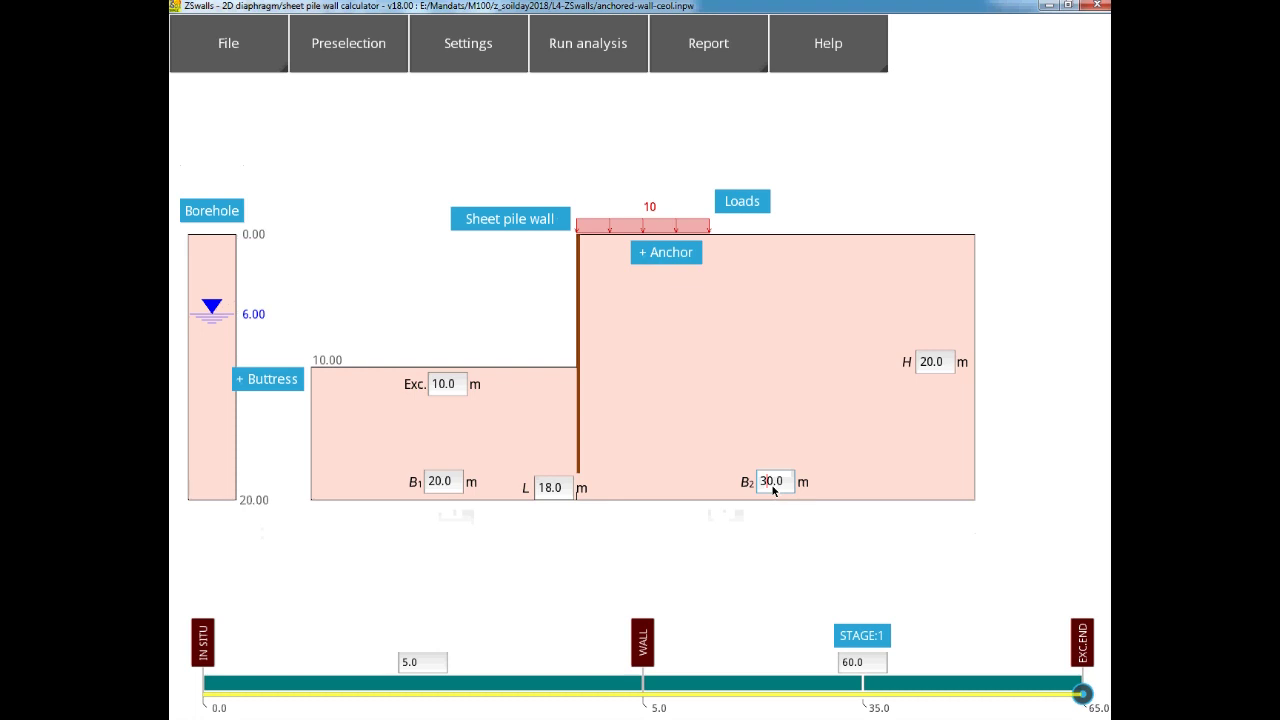
pyautogui.press('BackSpace')
pyautogui.write('4')
# Set the total model height H to 24 m.
pyautogui.click(936, 368)
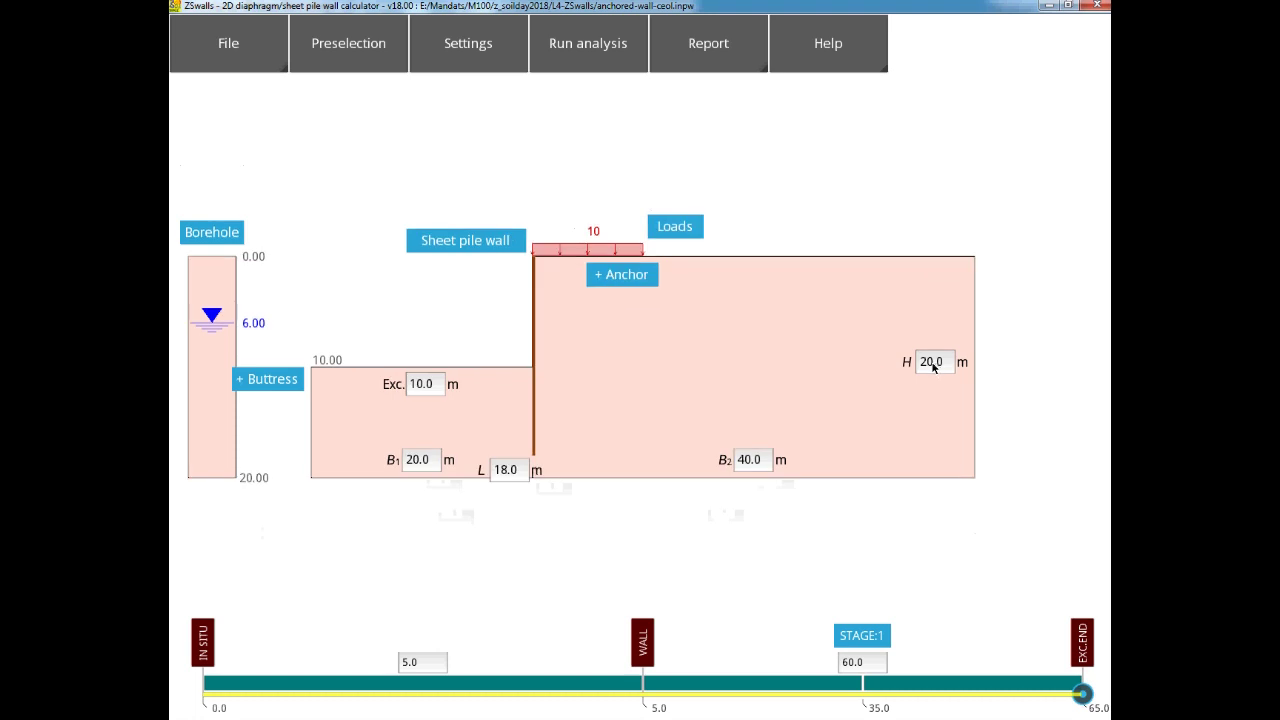
pyautogui.press('BackSpace')
pyautogui.write('4')
# Give surface load 1 a width of 40 m and an intensity of 30 kN/m2 on both its left and right sides.
pyautogui.click(681, 228)
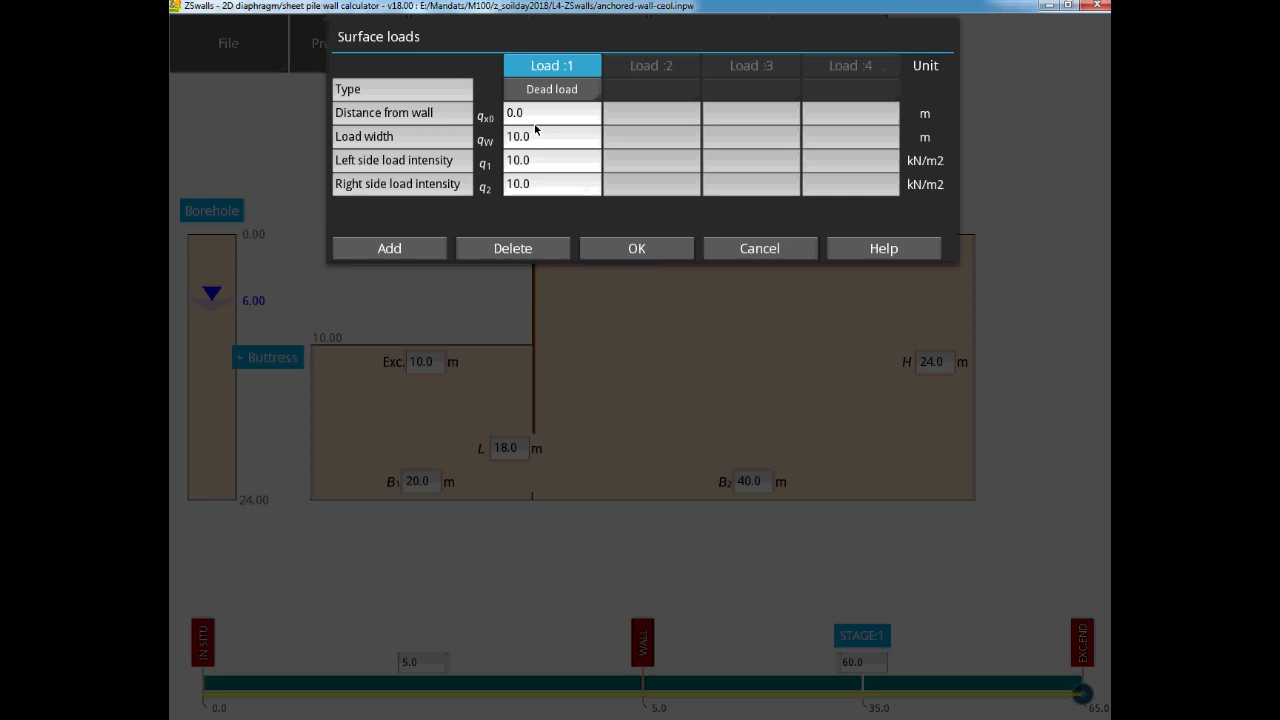
pyautogui.click(514, 136)
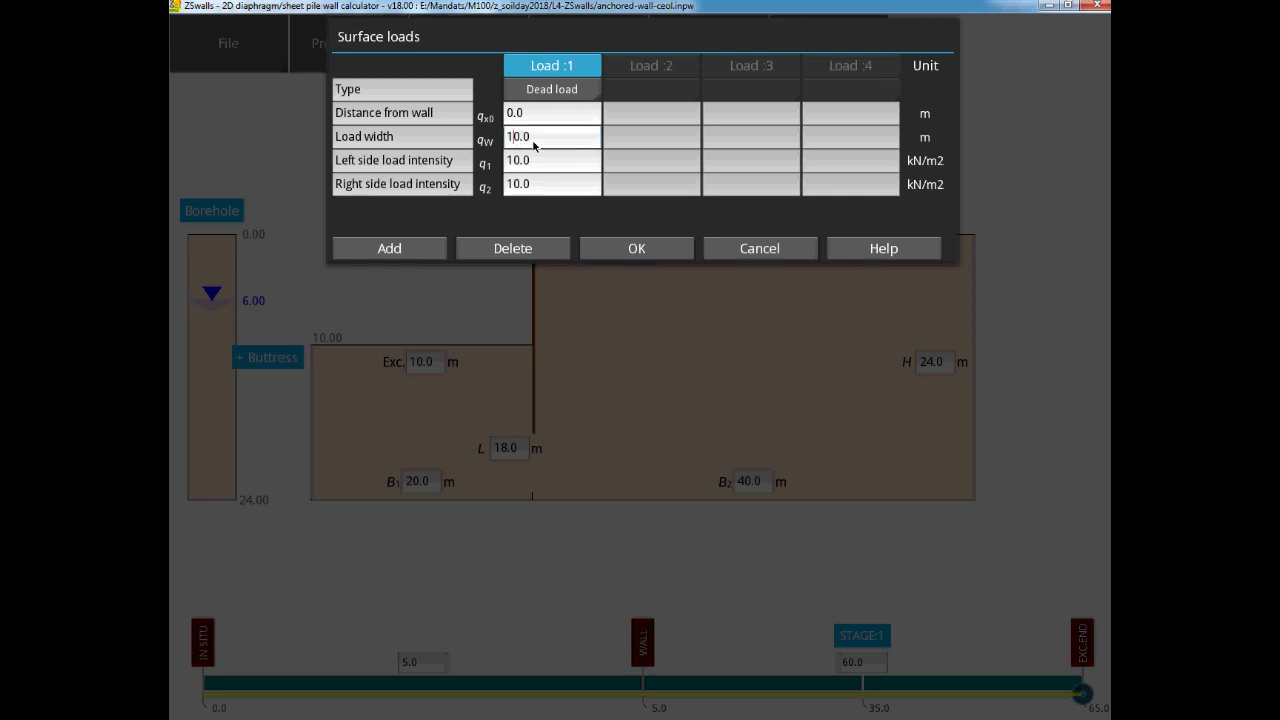
pyautogui.press('BackSpace')
pyautogui.write('4')
pyautogui.click(517, 162)
pyautogui.press('BackSpace')
pyautogui.write('3')
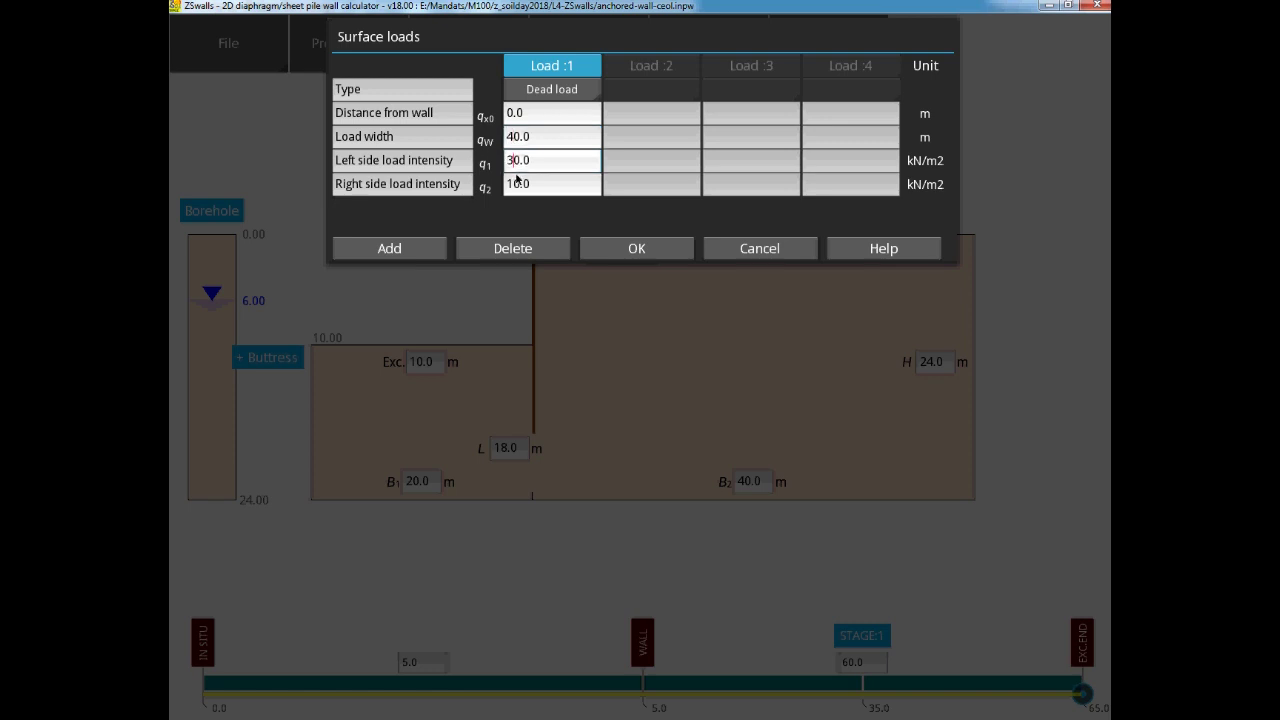
pyautogui.click(517, 188)
pyautogui.press('BackSpace')
pyautogui.write('3')
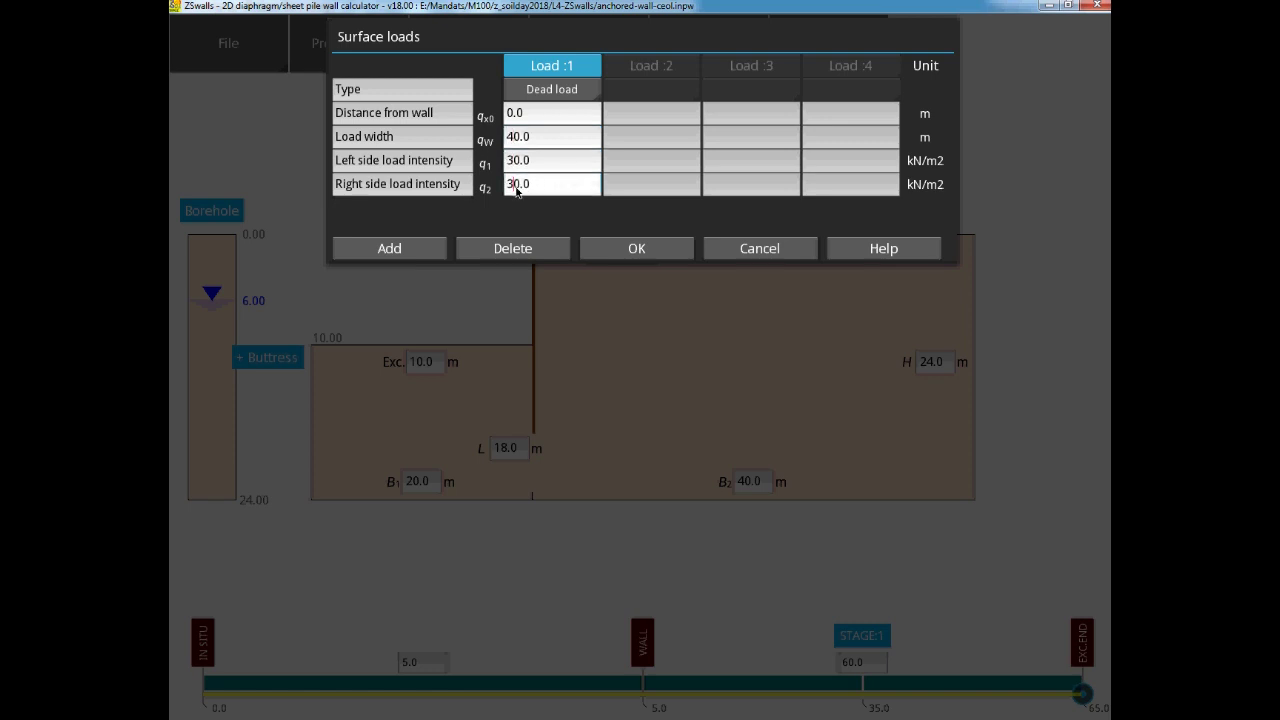
pyautogui.click(637, 249)
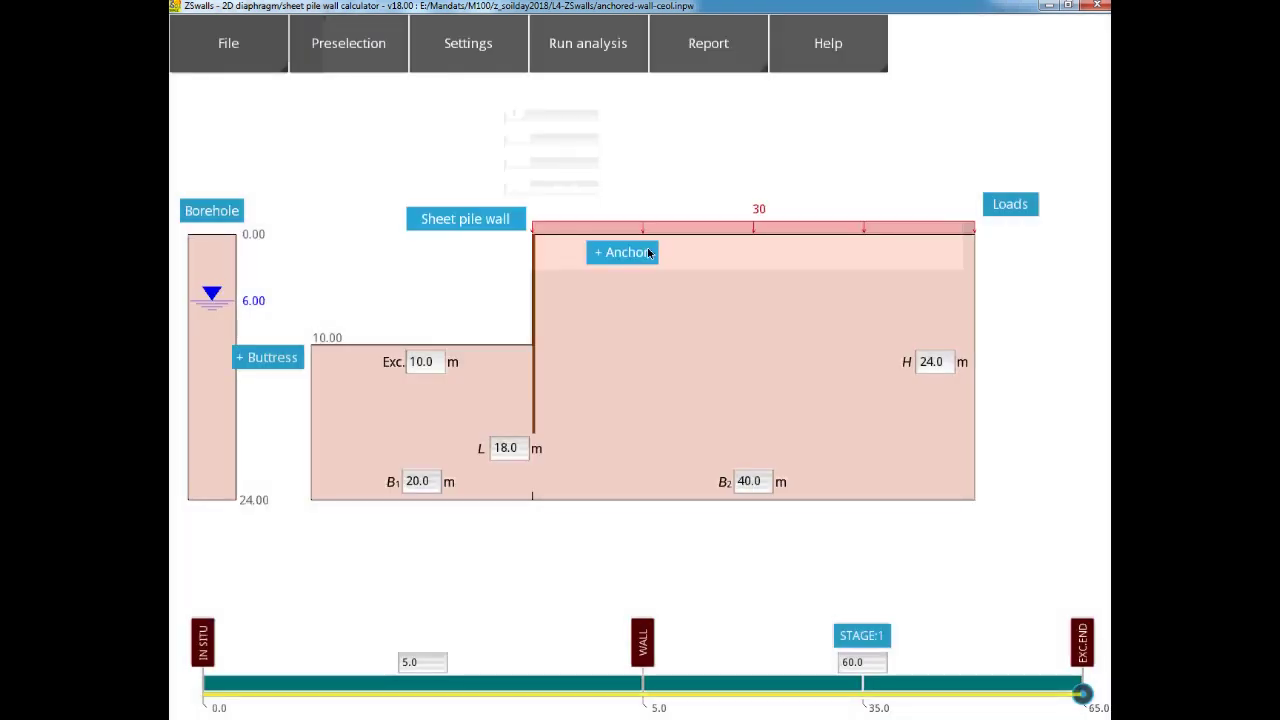
# Set the sheet pile wall's momentum of inertia to 49460 cm4 in its wall characteristics.
pyautogui.click(462, 224)
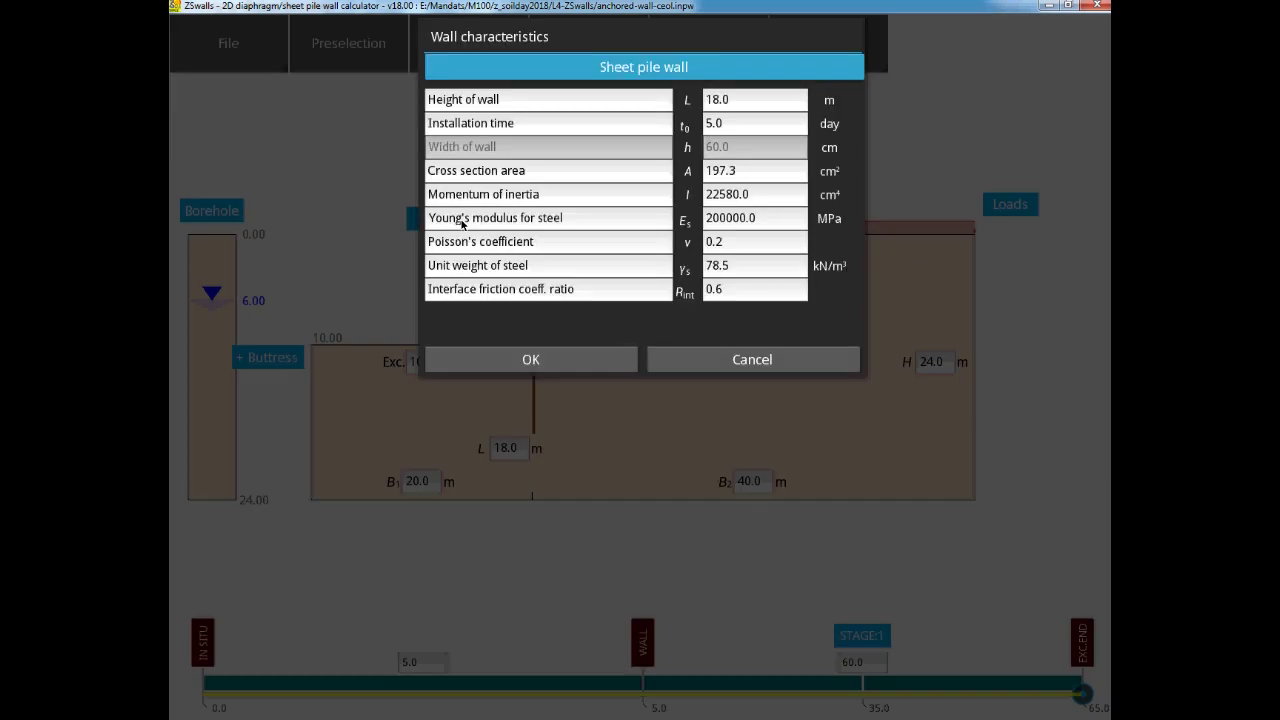
pyautogui.click(728, 197)
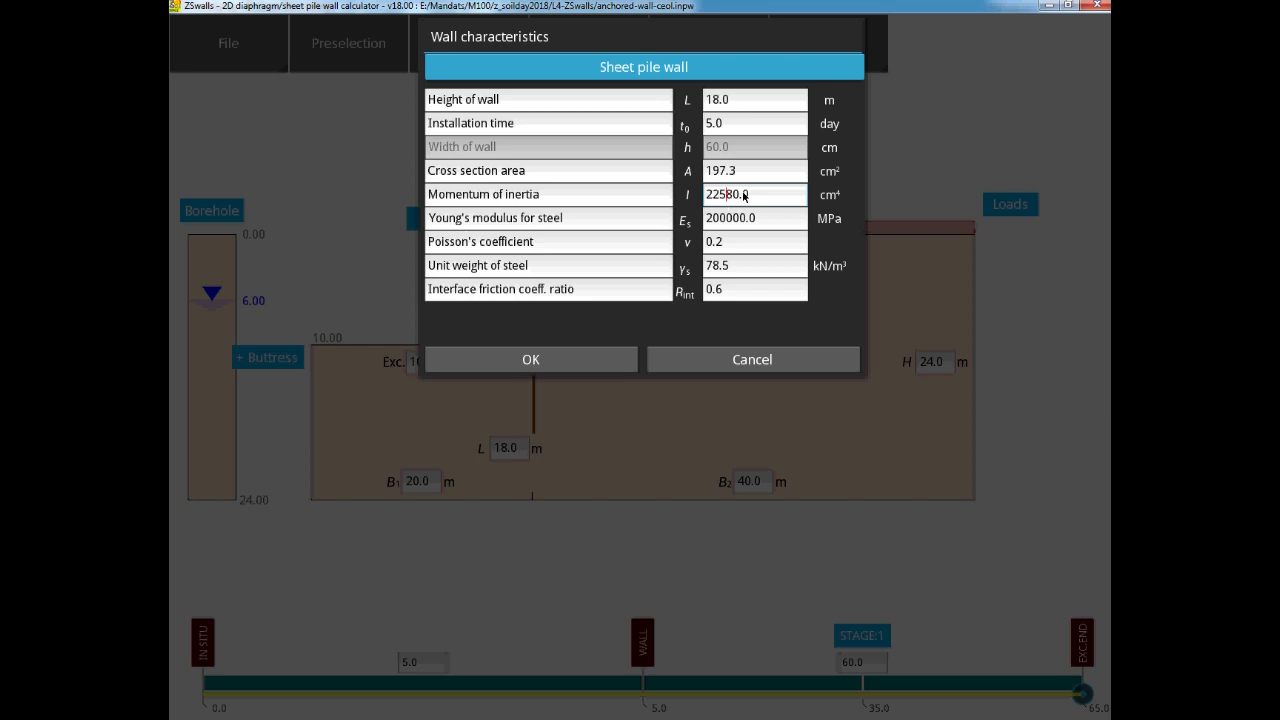
pyautogui.press('BackSpace')
pyautogui.press('BackSpace')
pyautogui.press('BackSpace')
pyautogui.write('489')
pyautogui.press('BackSpace')
pyautogui.press('BackSpace')
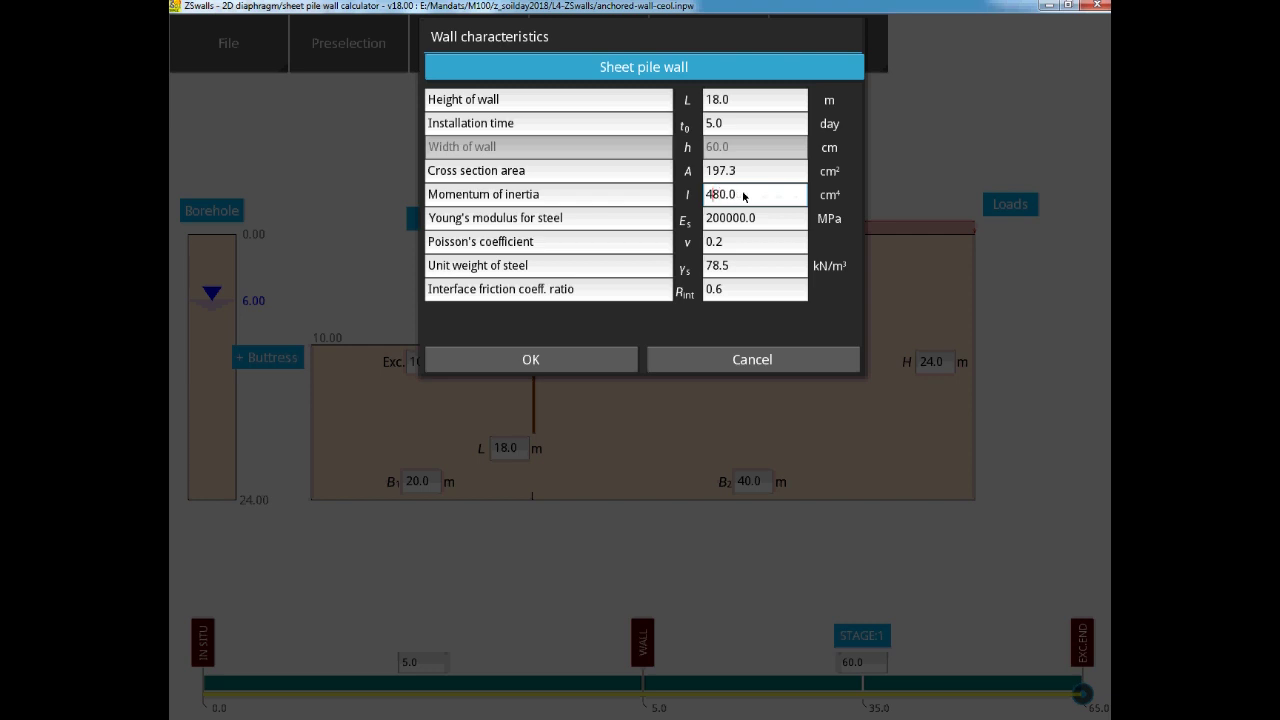
pyautogui.write('9460')
pyautogui.press('Delete')
pyautogui.press('Delete')
# Check the PU 22 profile data on the ArcelorMittal web page and set the wall's cross section area to 182.9 cm2.
pyautogui.hotkey('alt', 'Tab')
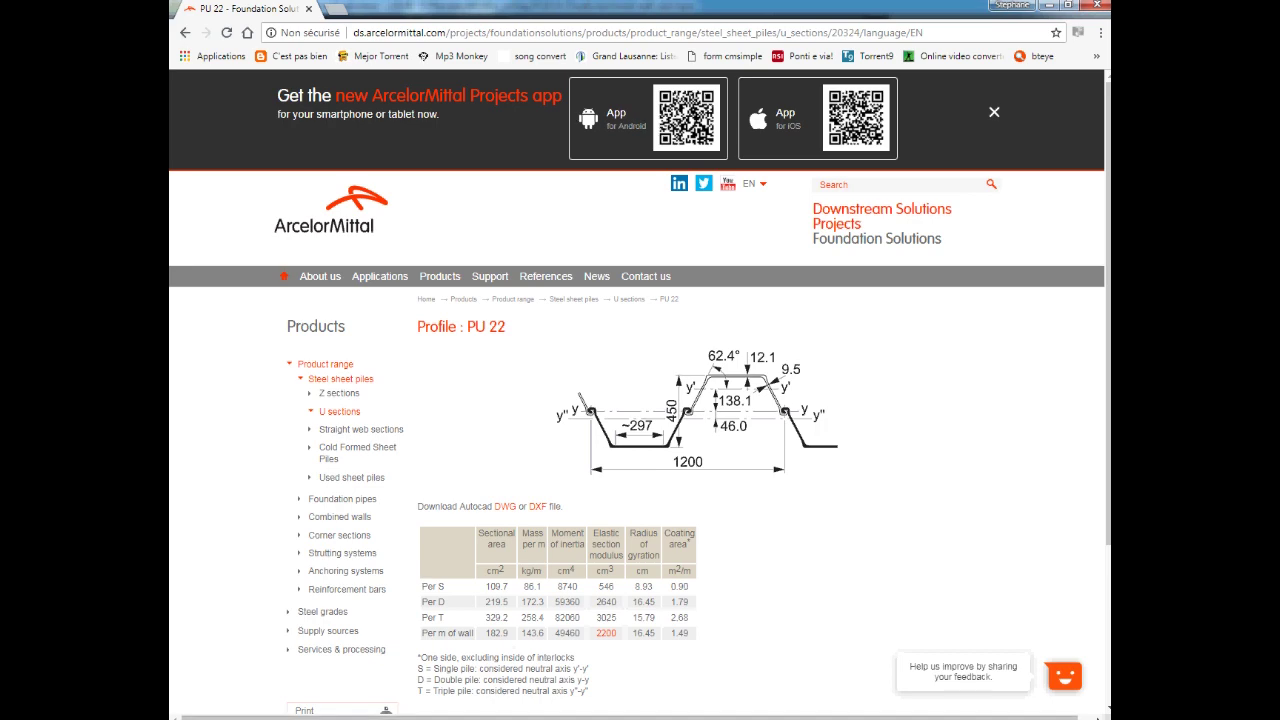
pyautogui.hotkey('alt', 'Tab')
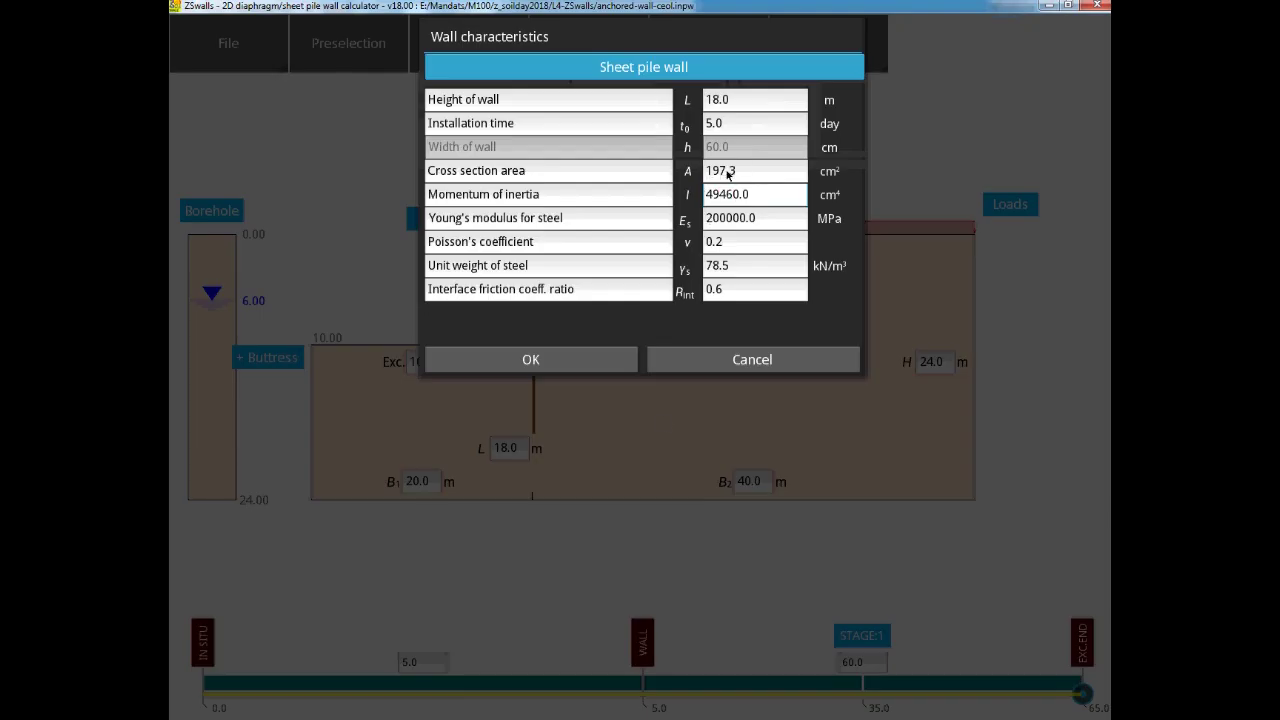
pyautogui.click(761, 182)
pyautogui.press('BackSpace')
pyautogui.press('BackSpace')
pyautogui.press('BackSpace')
pyautogui.press('BackSpace')
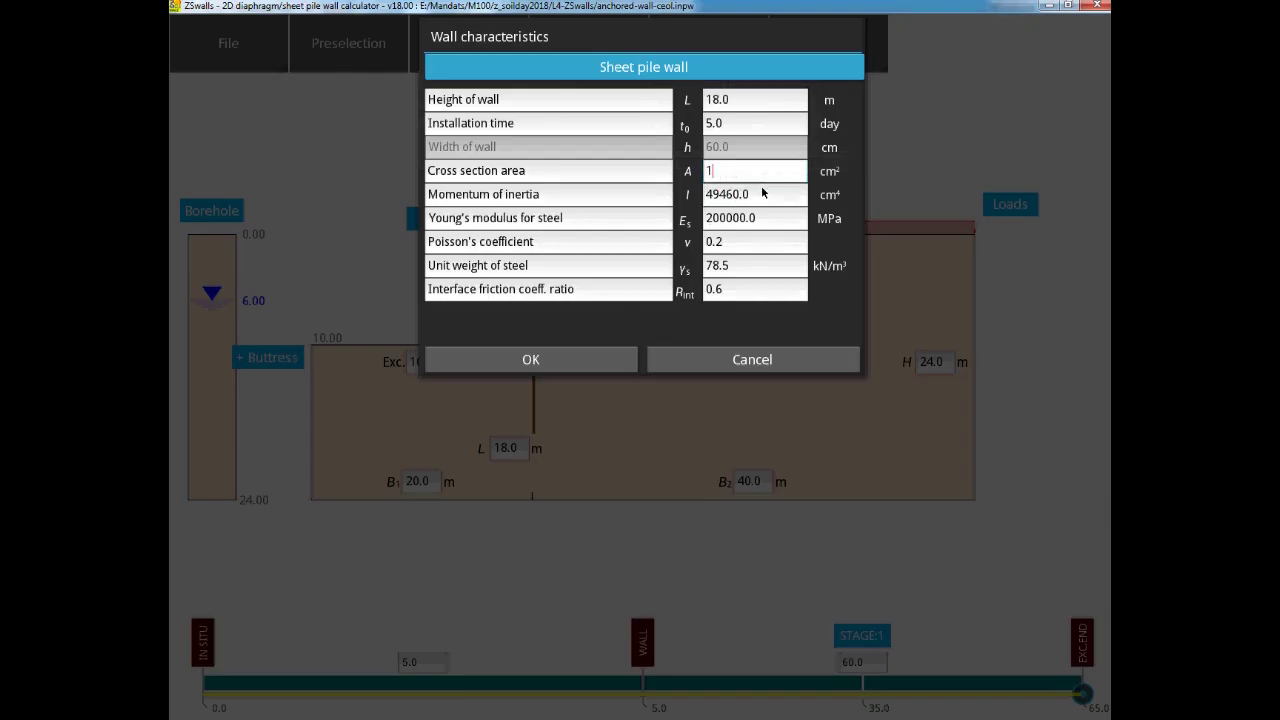
pyautogui.write('82.9')
pyautogui.click(566, 360)
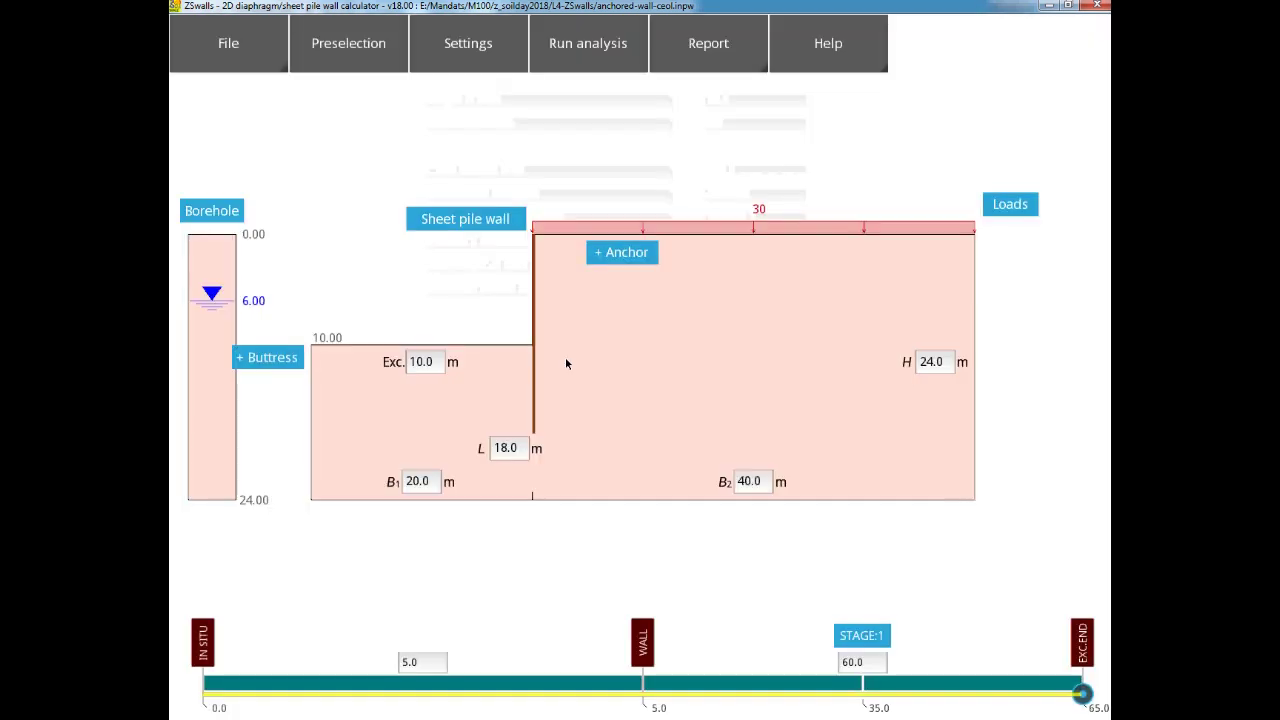
# Consult the hand-drawn project sketch in the photo viewer and add a first anchor with a prestress force of 250 kN.
pyautogui.click(624, 254)
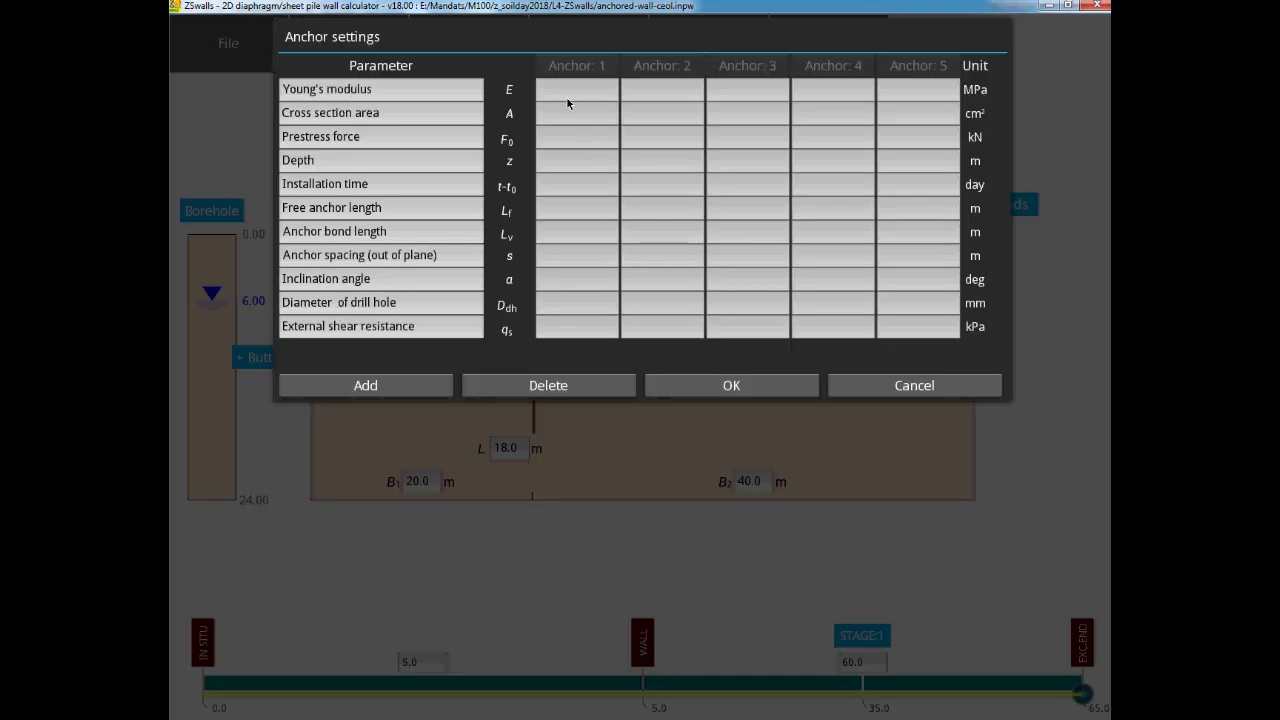
pyautogui.hotkey('alt', 'Tab')
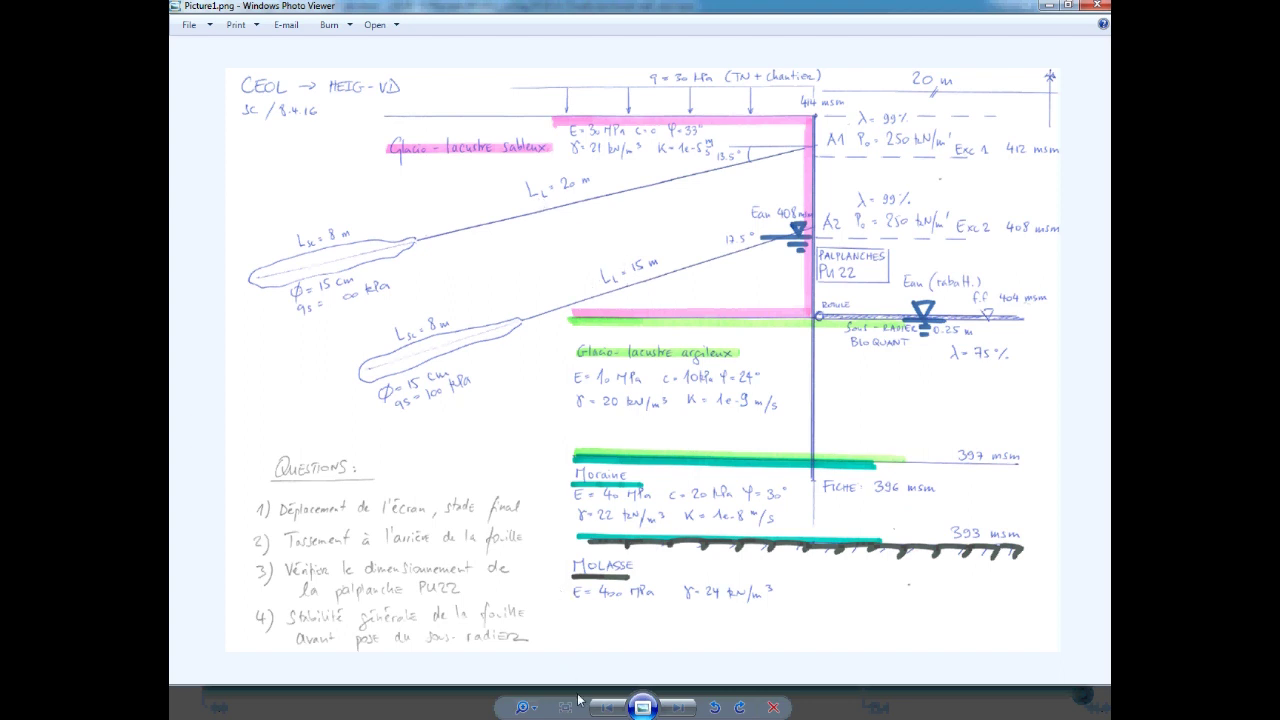
pyautogui.hotkey('alt', 'Tab')
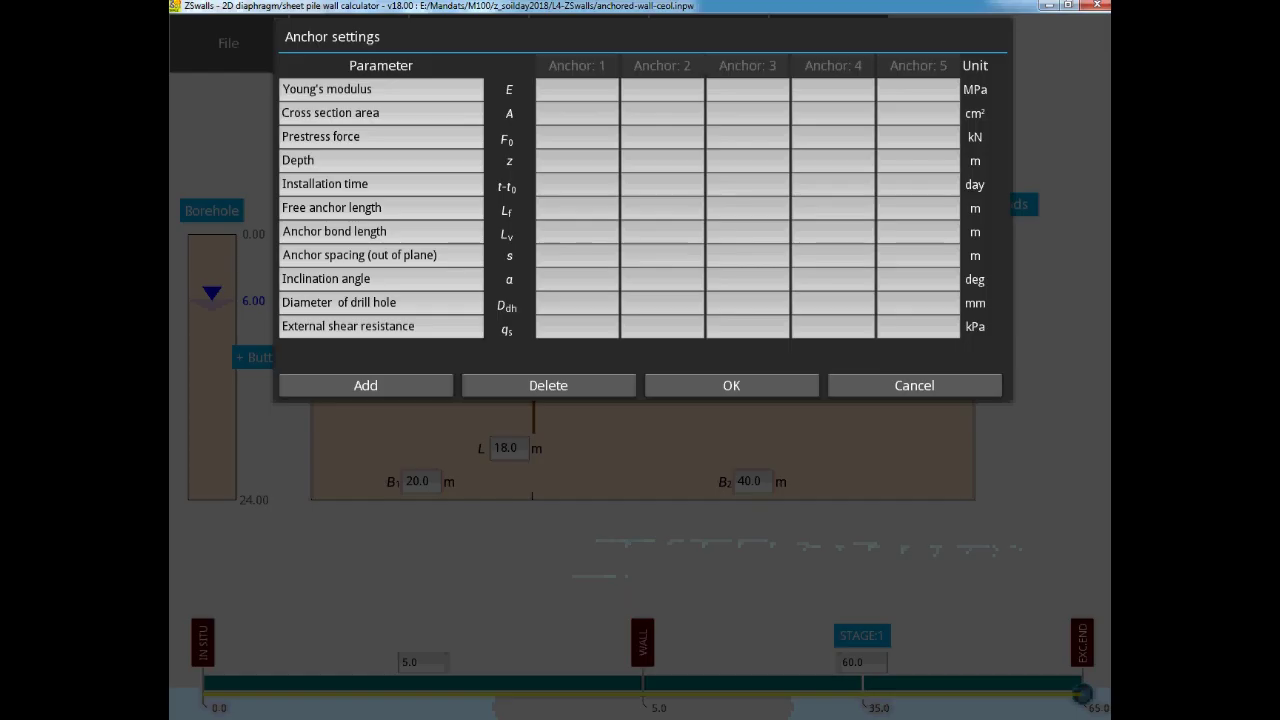
pyautogui.click(417, 388)
pyautogui.click(554, 140)
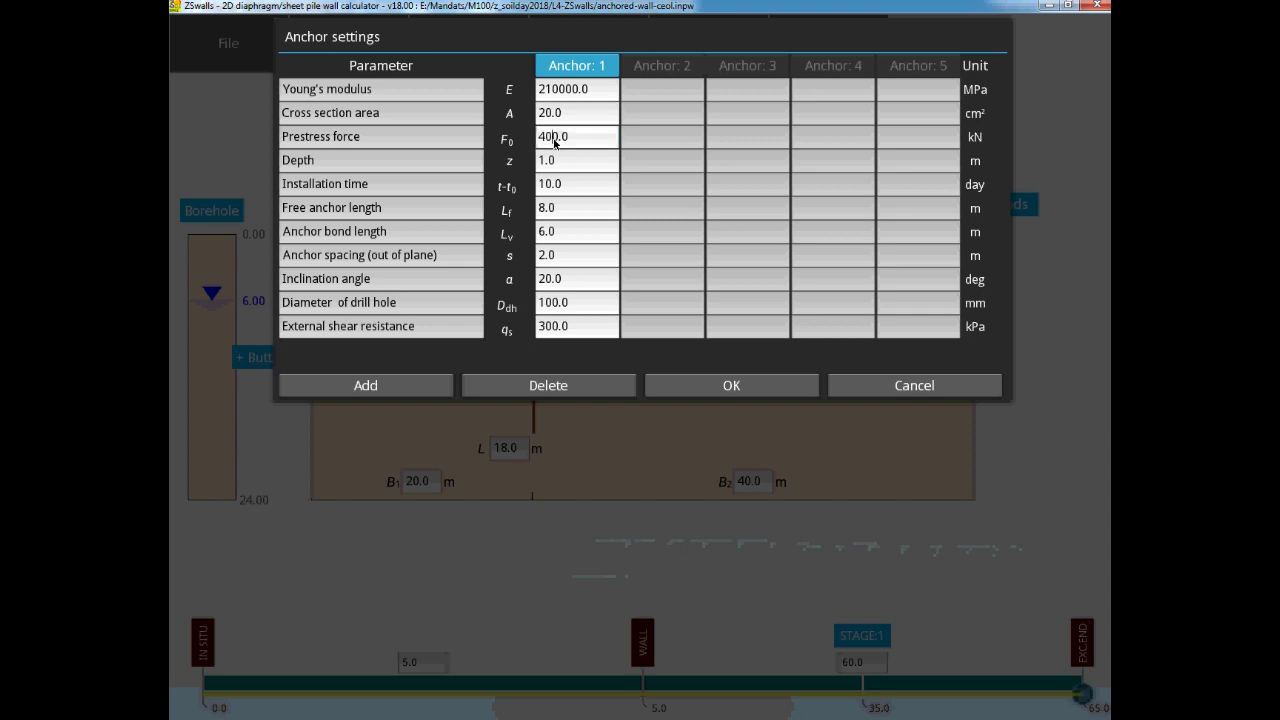
pyautogui.hotkey('ctrl', 'a')
pyautogui.write('250.0')
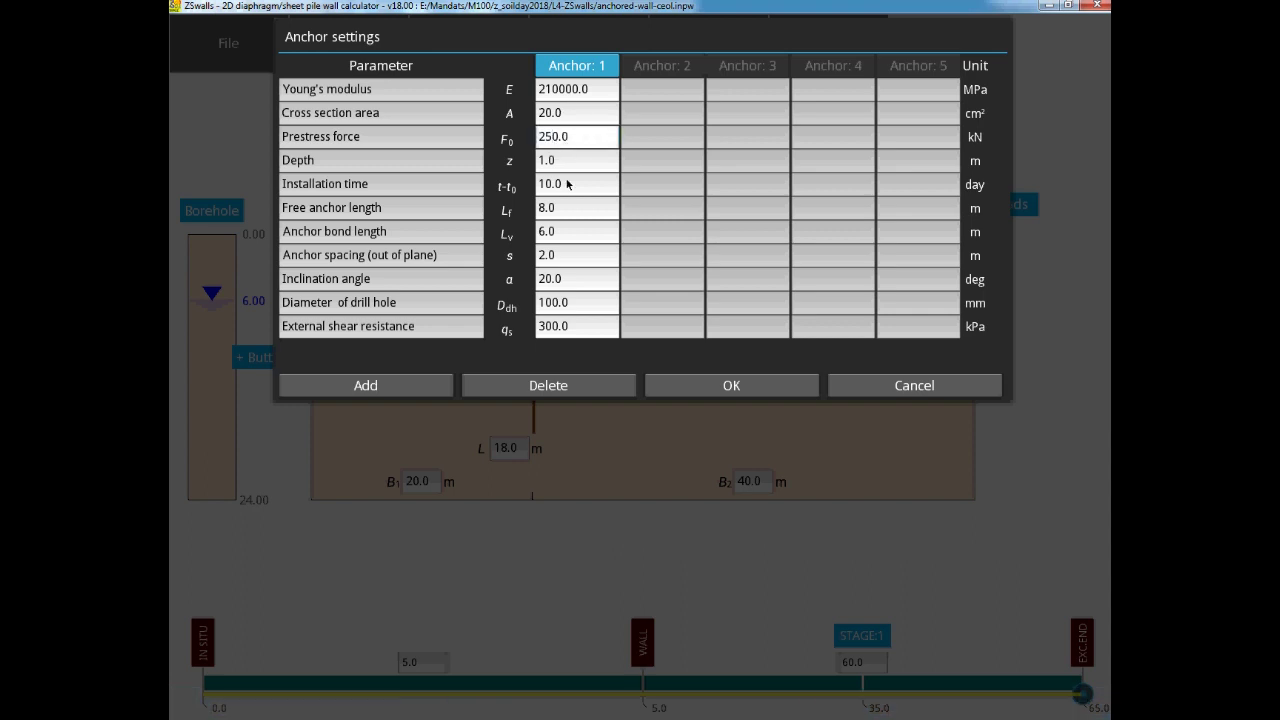
# Set Anchor 1's depth to 1.5 m and its free anchor length to 20 m.
pyautogui.click(564, 165)
pyautogui.press('BackSpace')
pyautogui.write('5')
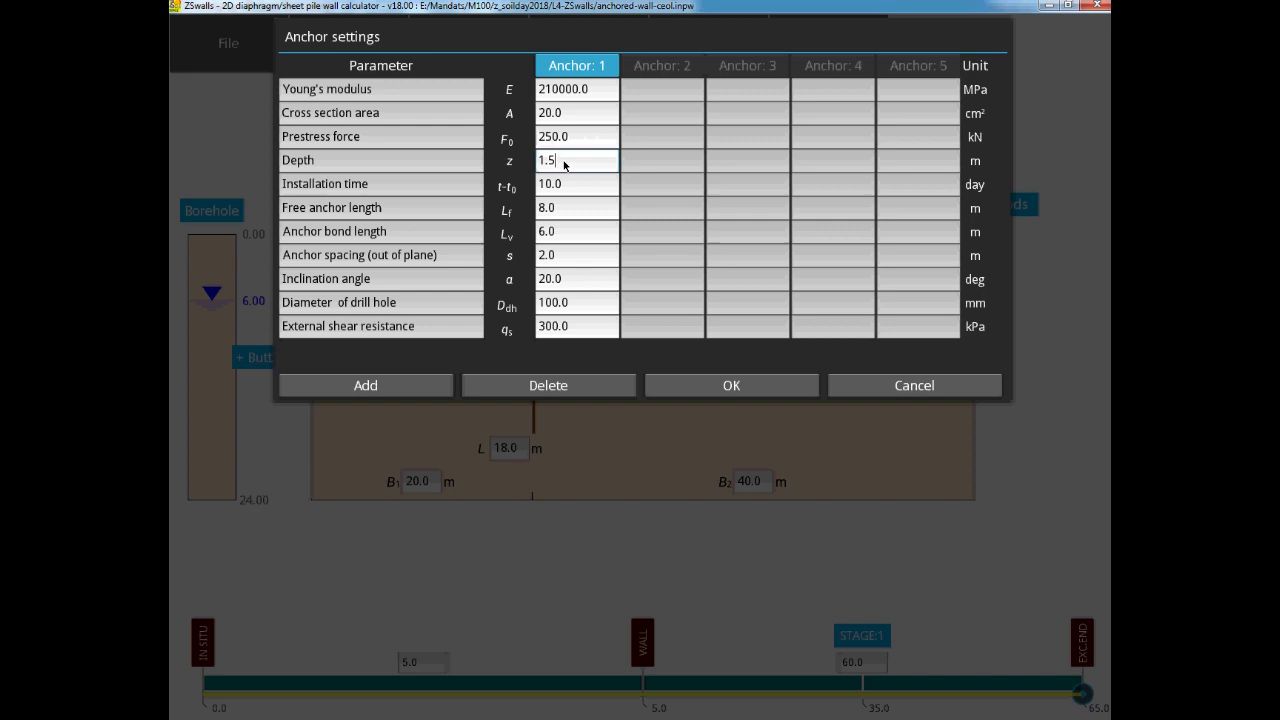
pyautogui.click(551, 212)
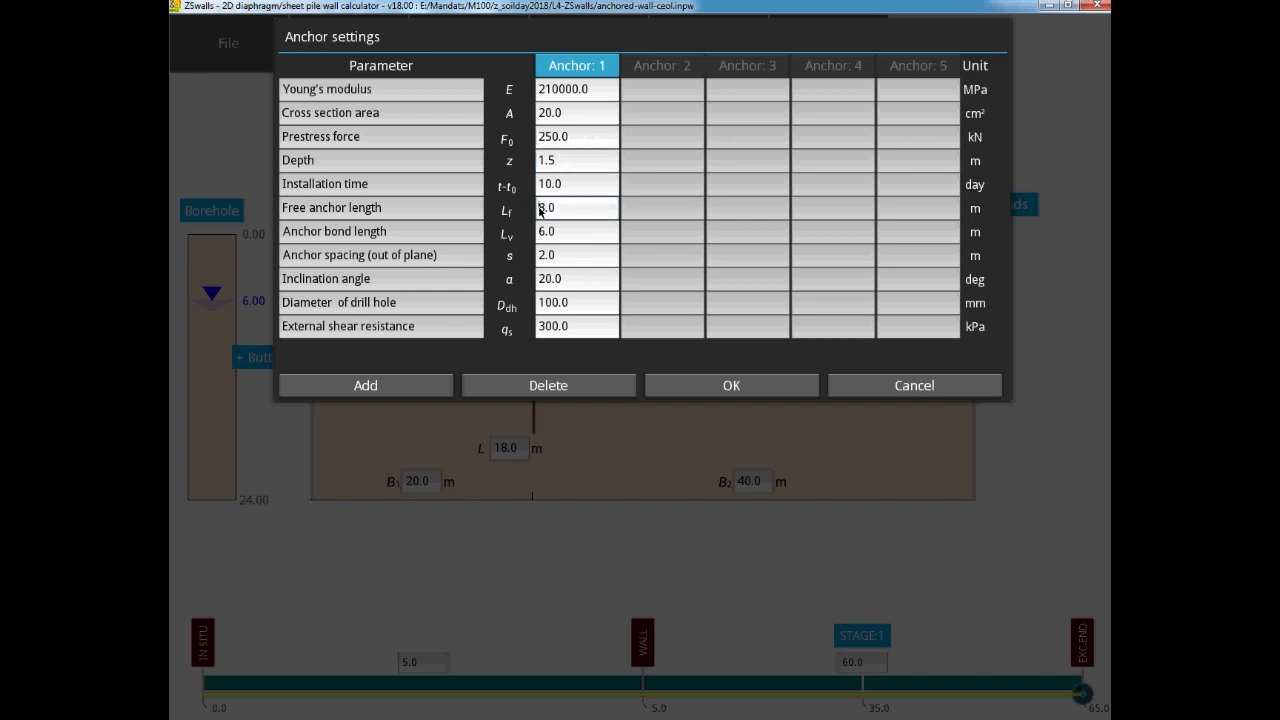
pyautogui.press('BackSpace')
pyautogui.write('20')
# Set Anchor 1's bond length to 8 m and its out-of-plane spacing to 1 m.
pyautogui.click(539, 233)
pyautogui.press('BackSpace')
pyautogui.write('8')
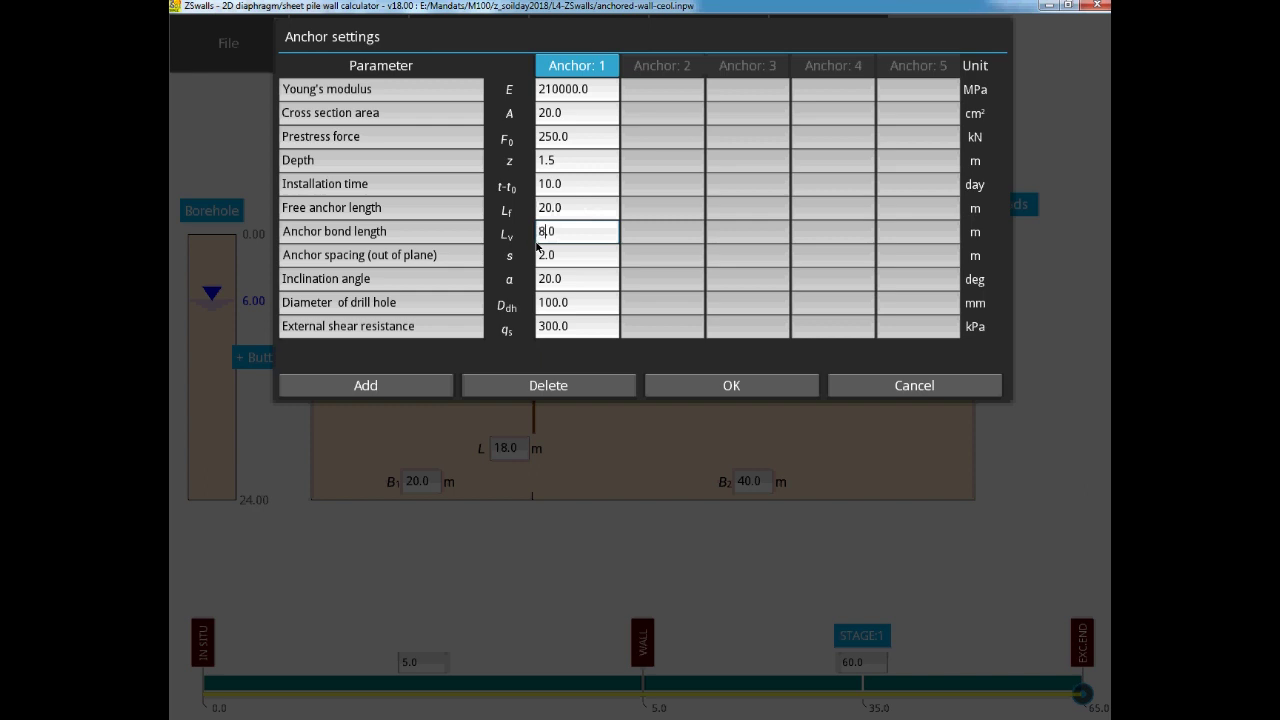
pyautogui.click(545, 257)
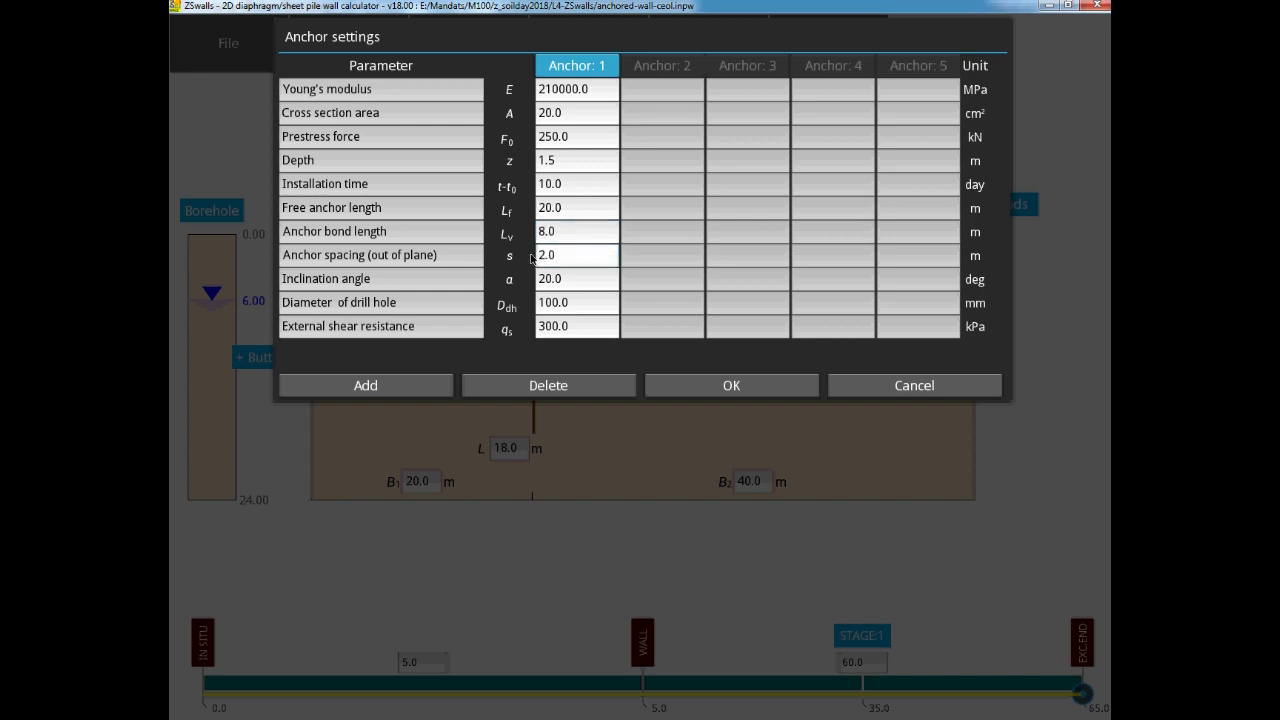
pyautogui.press('BackSpace')
pyautogui.write('1')
# Set Anchor 1's inclination angle to 13.5 degrees and its drill hole diameter to 150 mm.
pyautogui.click(576, 279)
pyautogui.press('BackSpace')
pyautogui.press('BackSpace')
pyautogui.press('BackSpace')
pyautogui.press('BackSpace')
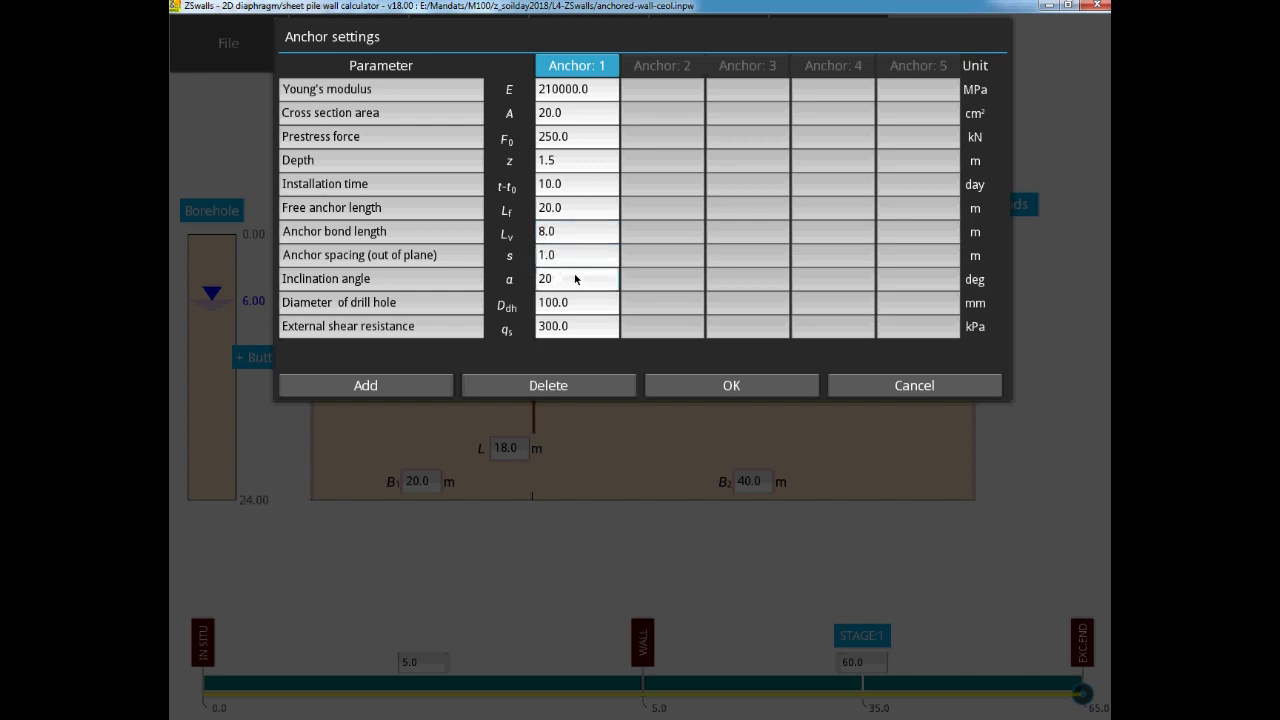
pyautogui.write('13.5')
pyautogui.click(555, 302)
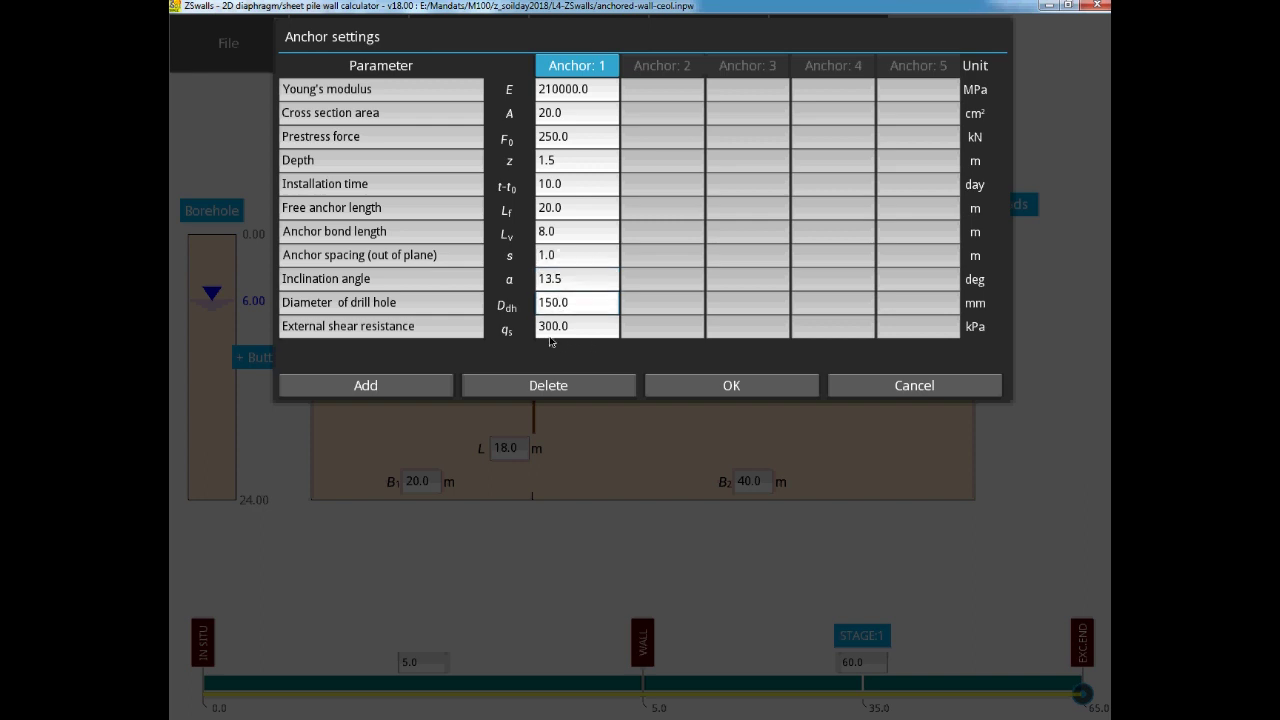
# Set Anchor 1's external shear resistance to 100 kPa.
pyautogui.click(548, 330)
pyautogui.press('BackSpace')
pyautogui.write('1')
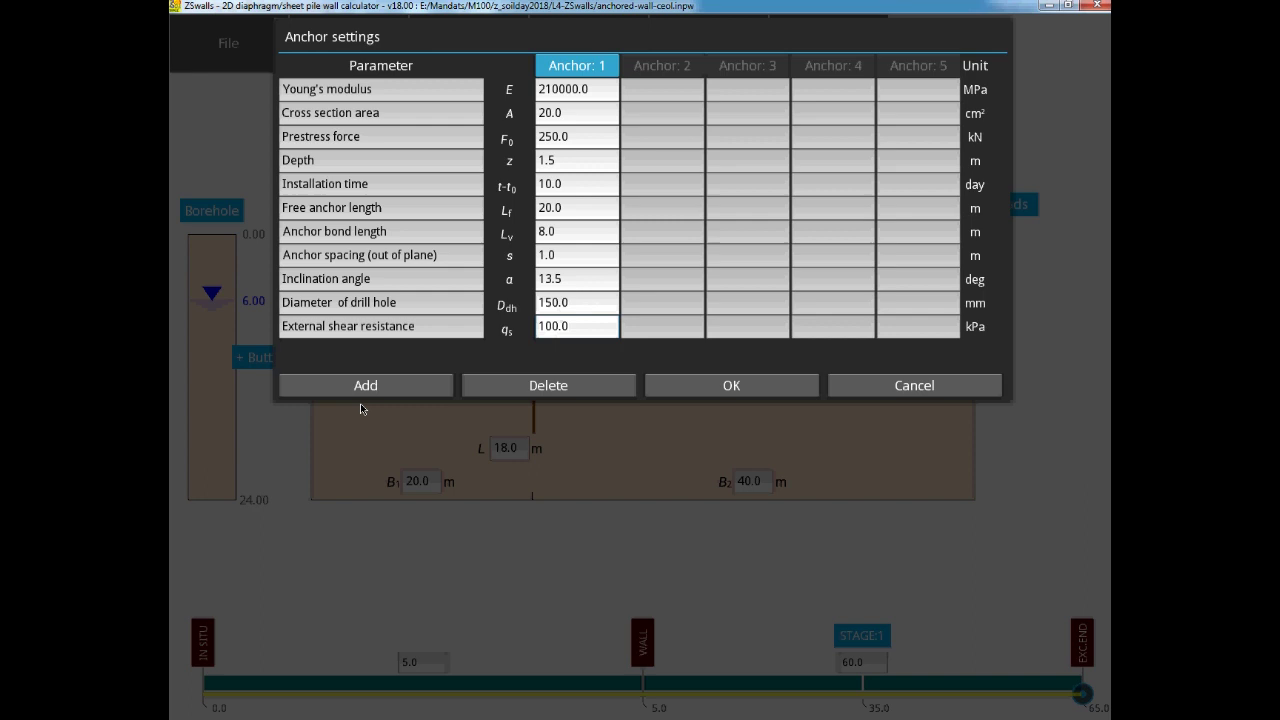
# Add a second anchor and set its depth to 5.5 m.
pyautogui.click(395, 390)
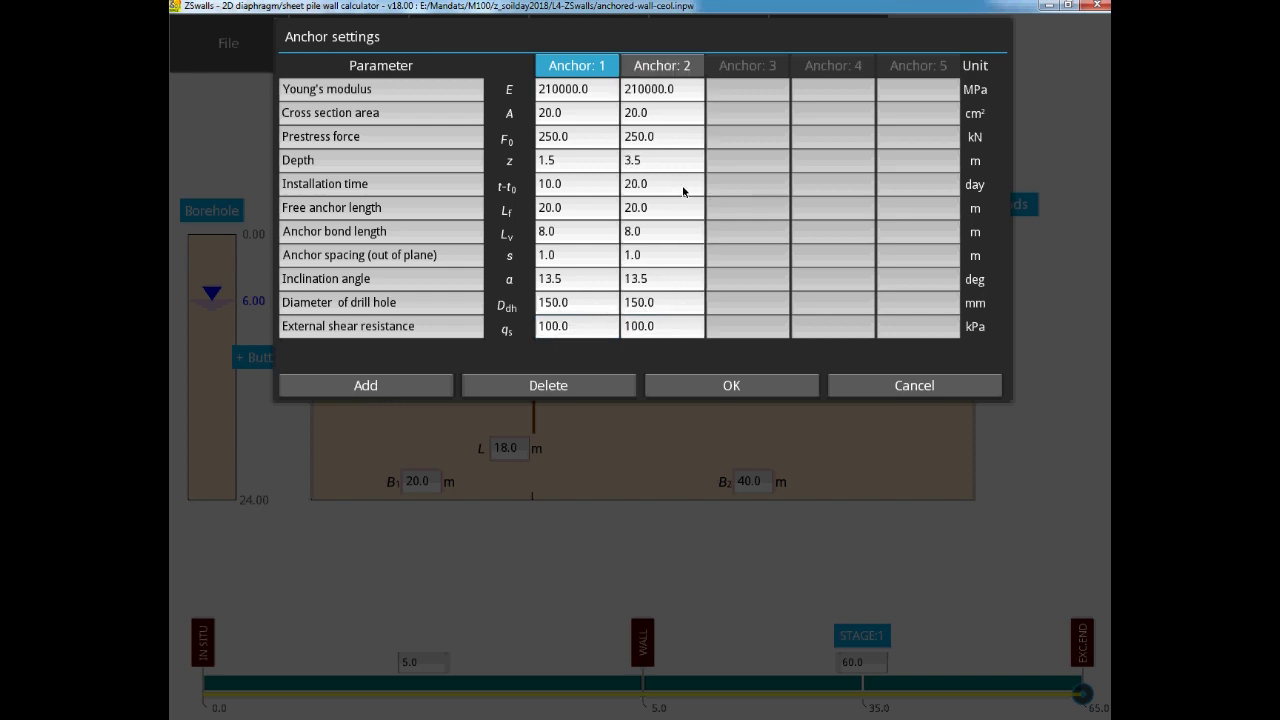
pyautogui.click(633, 161)
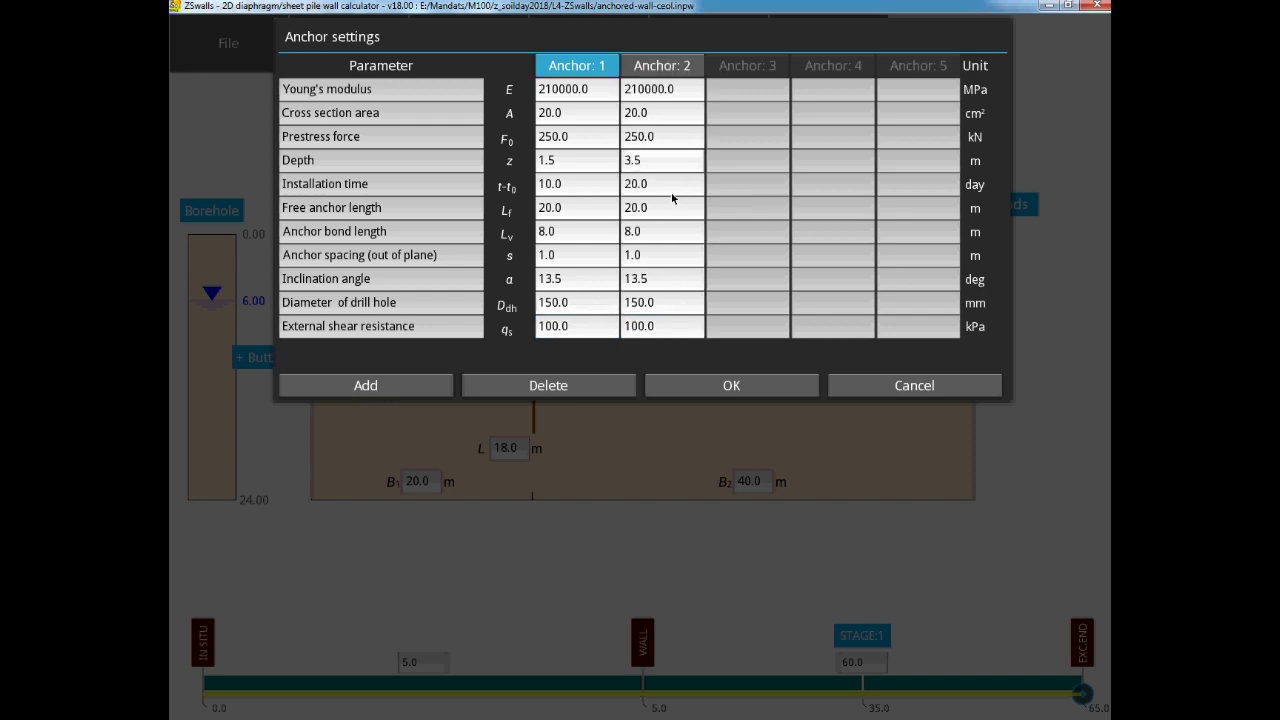
pyautogui.press('BackSpace')
pyautogui.write('5')
# Set Anchor 2's free anchor length to 15 m and its inclination angle to 17.5 degrees, and accept the anchor settings.
pyautogui.click(643, 208)
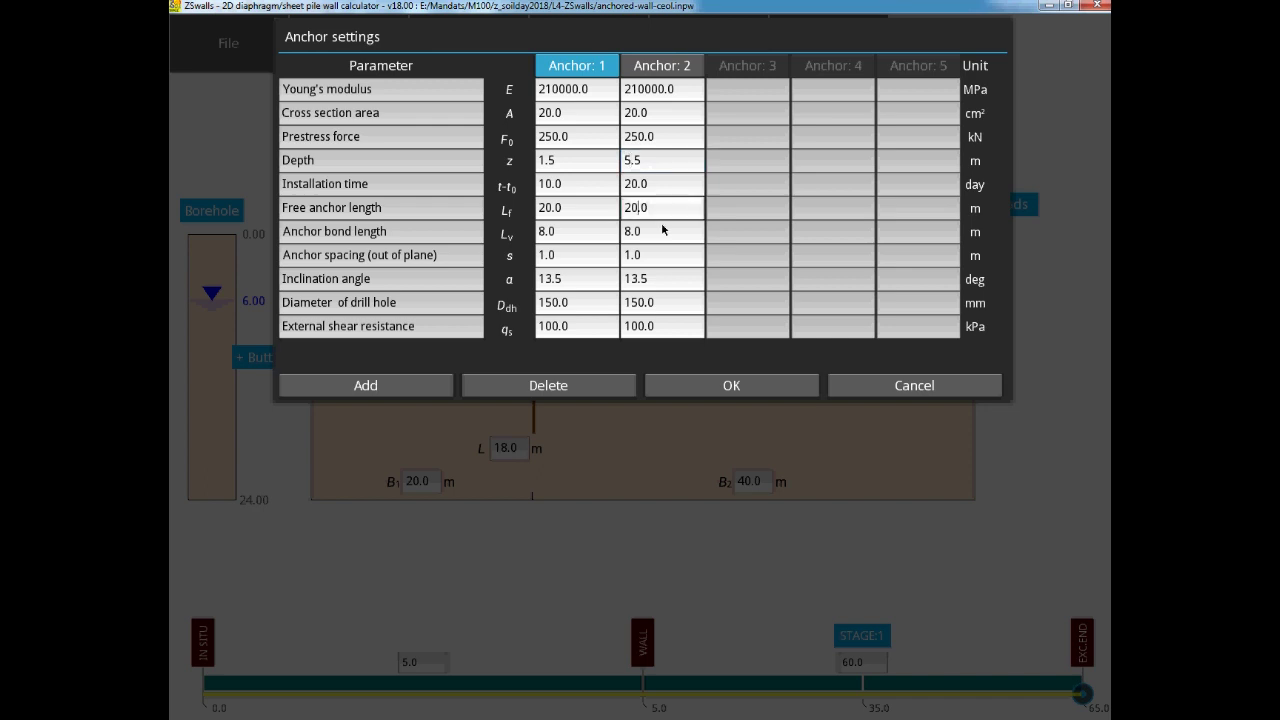
pyautogui.press('BackSpace')
pyautogui.press('BackSpace')
pyautogui.write('15')
pyautogui.click(641, 282)
pyautogui.press('BackSpace')
pyautogui.write('7')
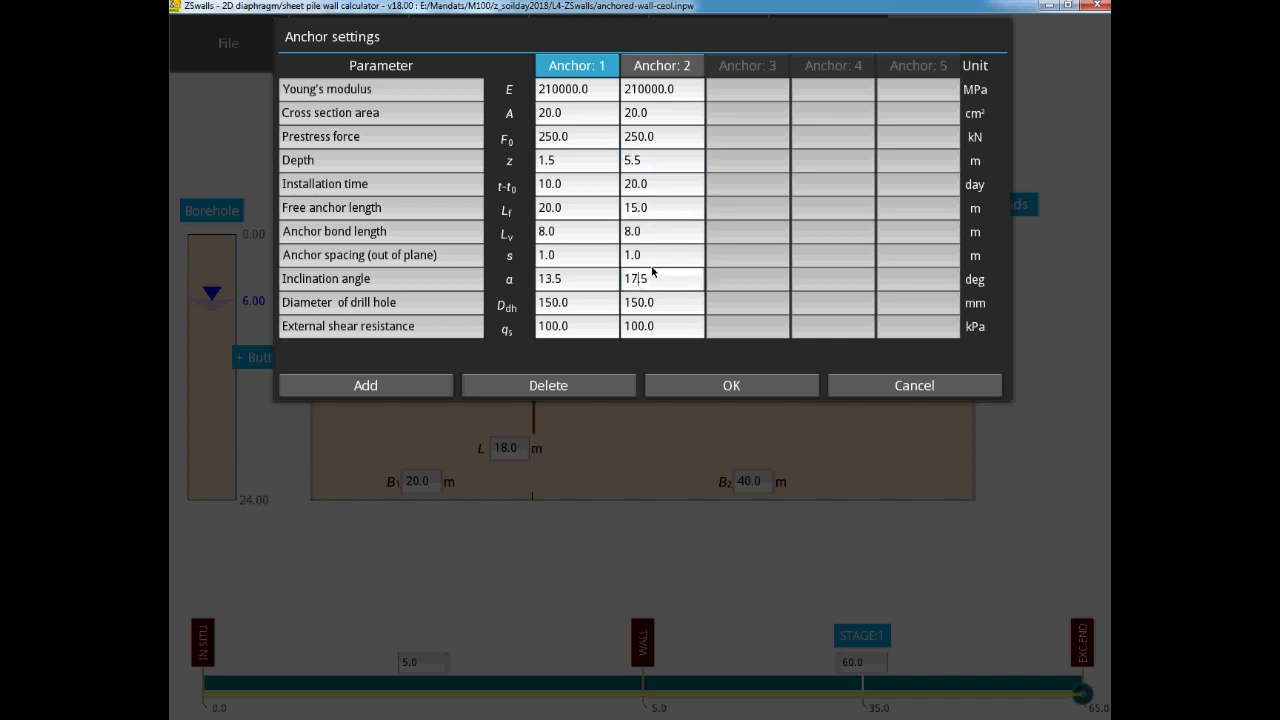
pyautogui.click(745, 389)
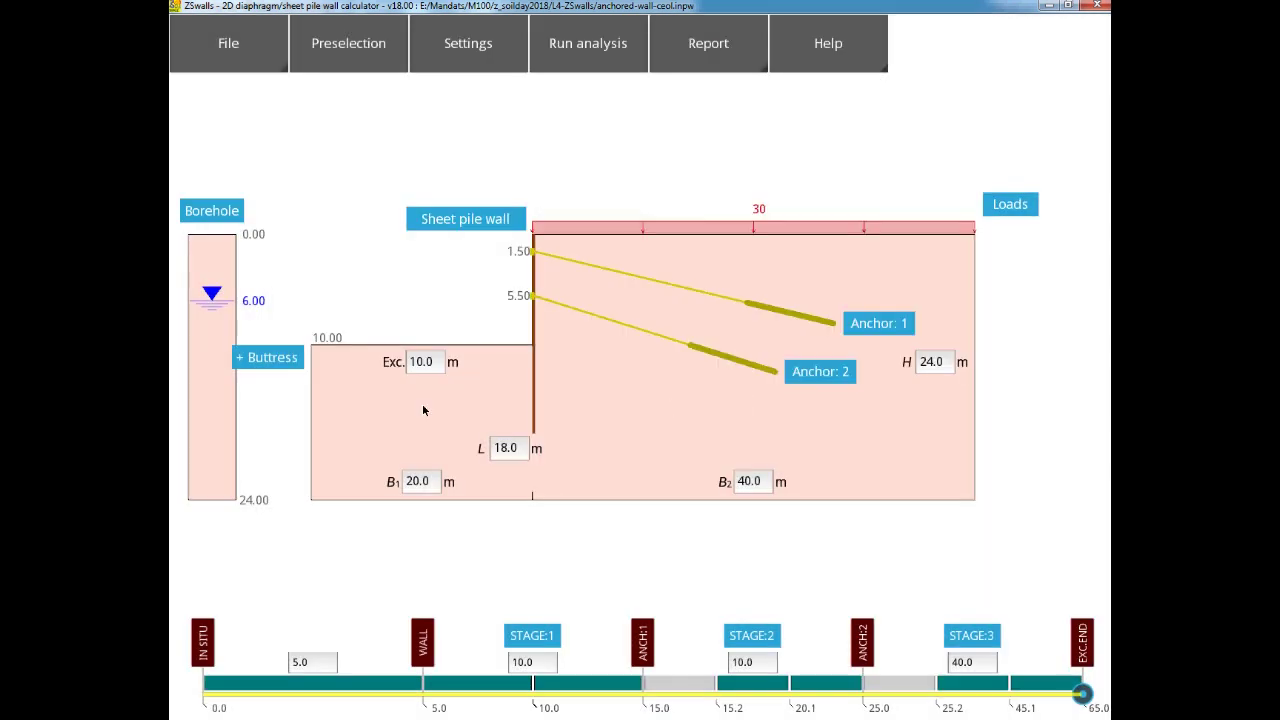
# Enable the bottom buttress and set its unloading rate at installation to 75 %.
pyautogui.click(280, 365)
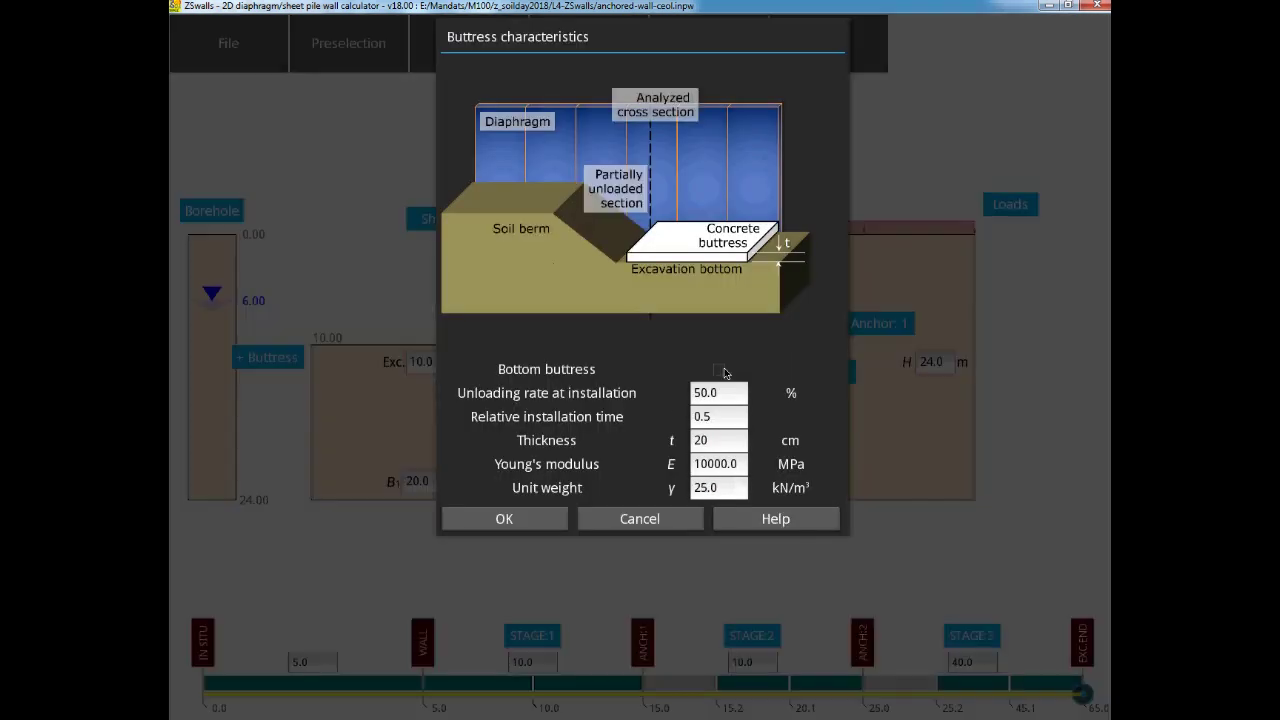
pyautogui.click(720, 370)
pyautogui.click(710, 396)
pyautogui.press('BackSpace')
pyautogui.press('BackSpace')
pyautogui.press('BackSpace')
pyautogui.press('BackSpace')
pyautogui.write('75.0')
# Set the buttress's relative installation time to 0.75 and accept the buttress characteristics with the 20 cm thickness.
pyautogui.click(718, 423)
pyautogui.press('BackSpace')
pyautogui.write('75')
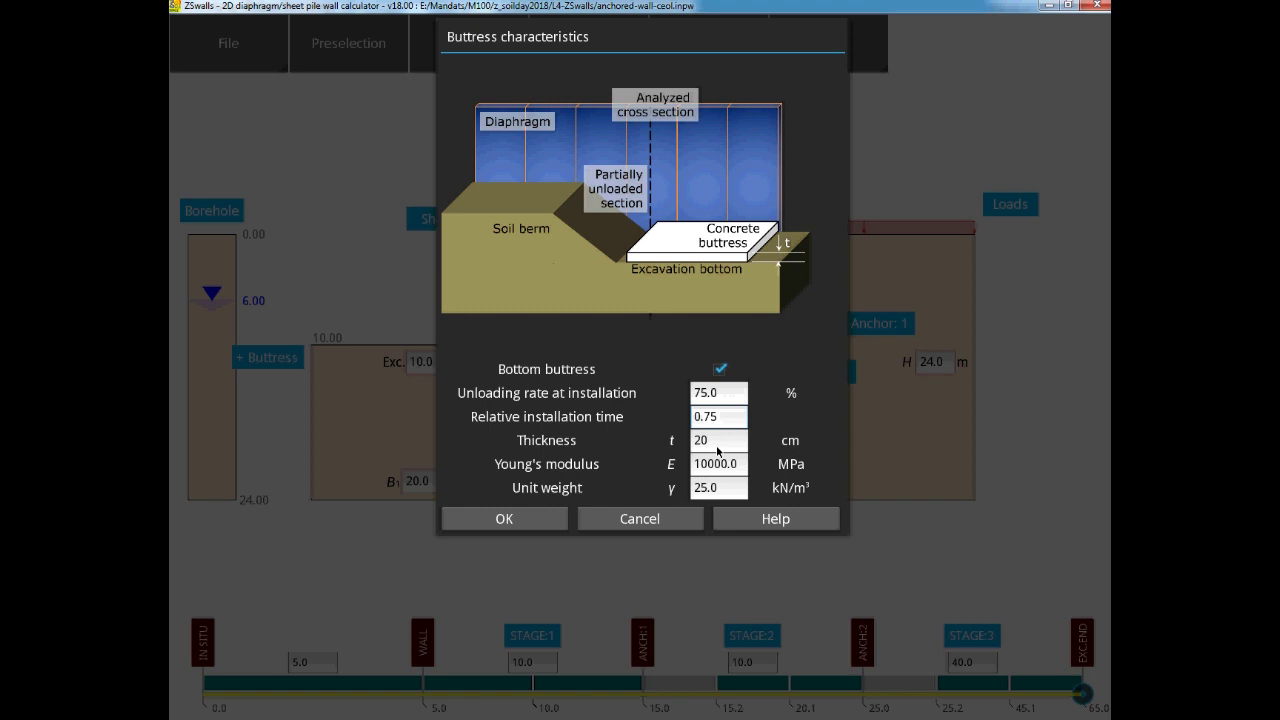
pyautogui.click(717, 448)
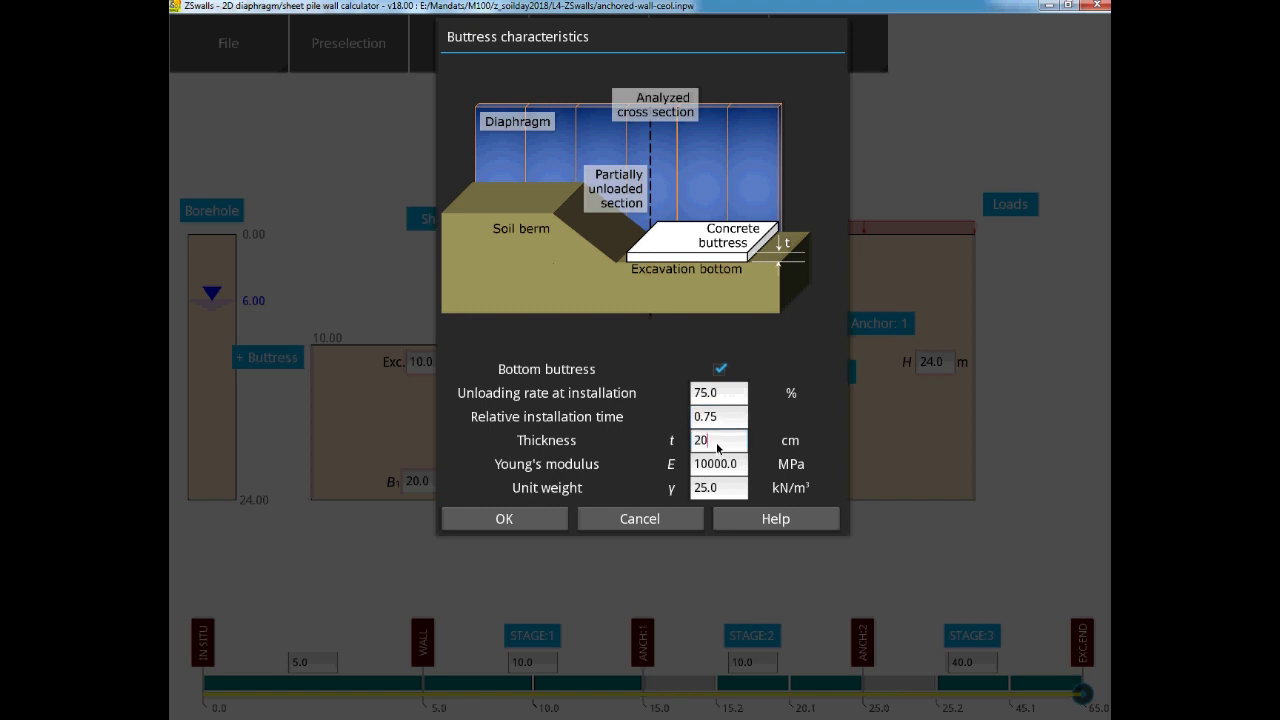
pyautogui.click(549, 519)
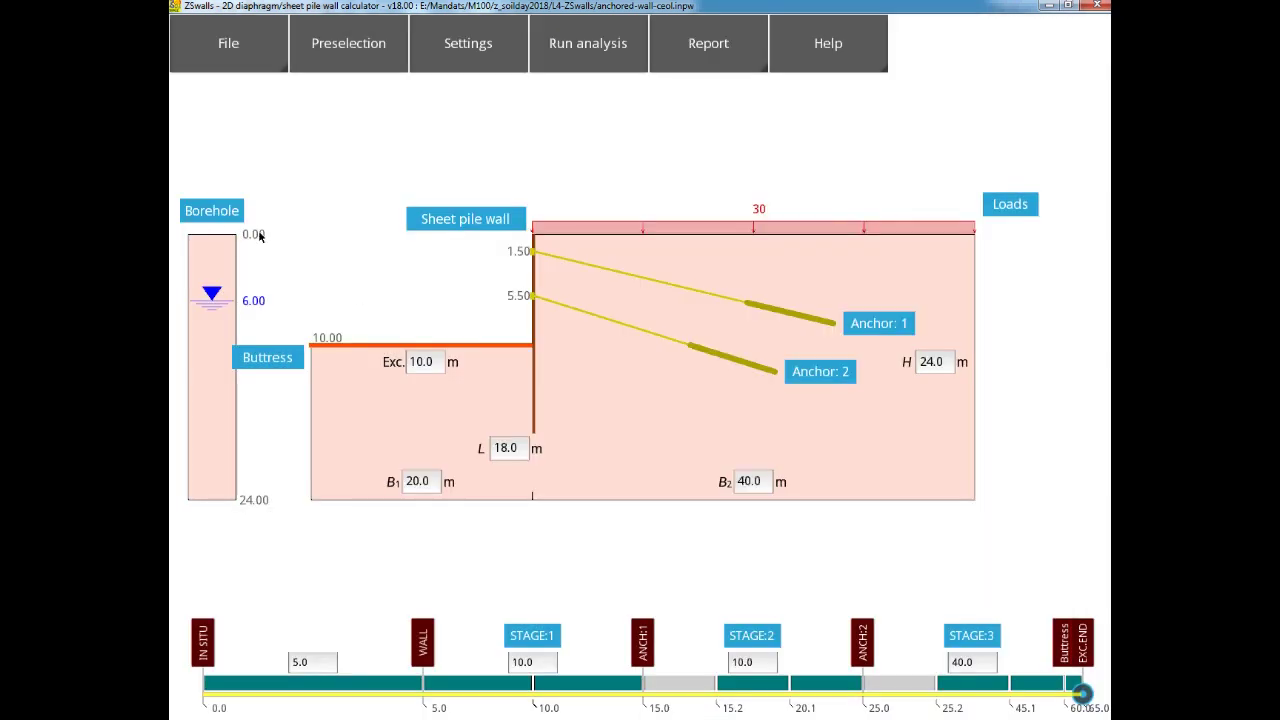
# Open the borehole data and set the floor depth of Soil 1 to 10 m.
pyautogui.click(221, 217)
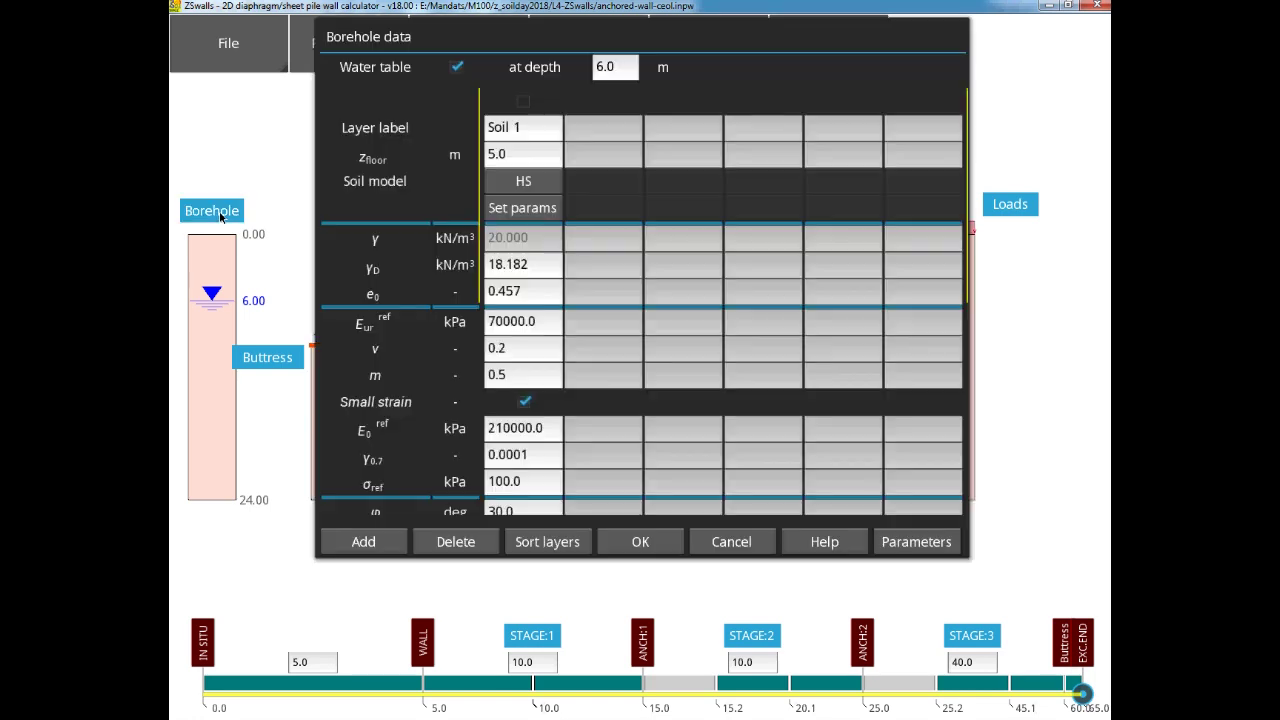
pyautogui.click(519, 158)
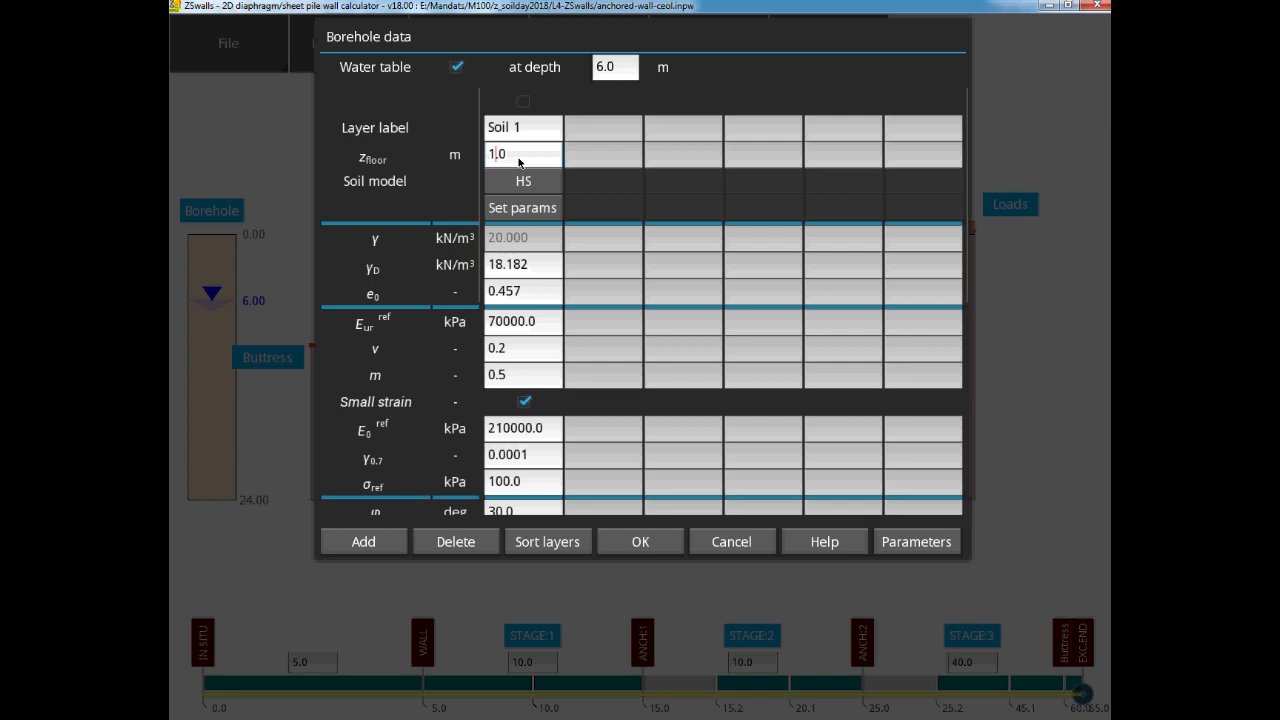
pyautogui.write('0')
# Set Soil 1's unloading modulus Eur ref to 120000 kPa and its small-strain modulus E0 ref to 300000 kPa.
pyautogui.click(499, 324)
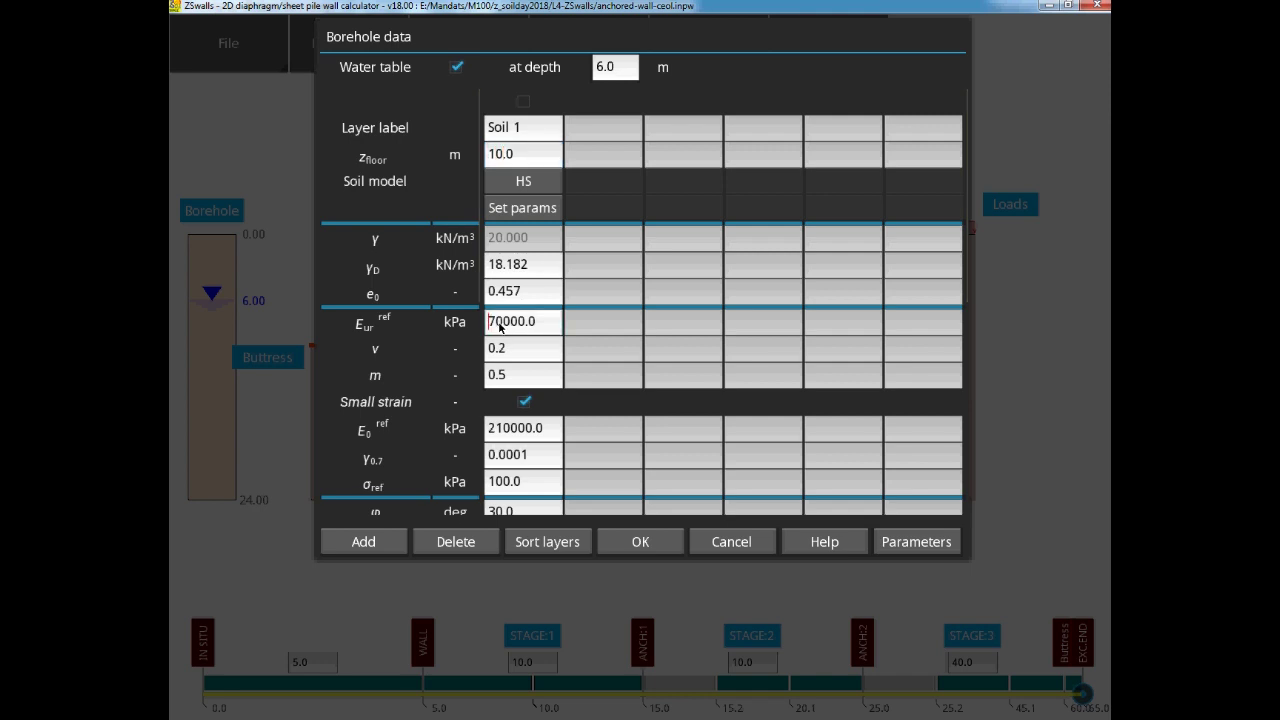
pyautogui.press('Delete')
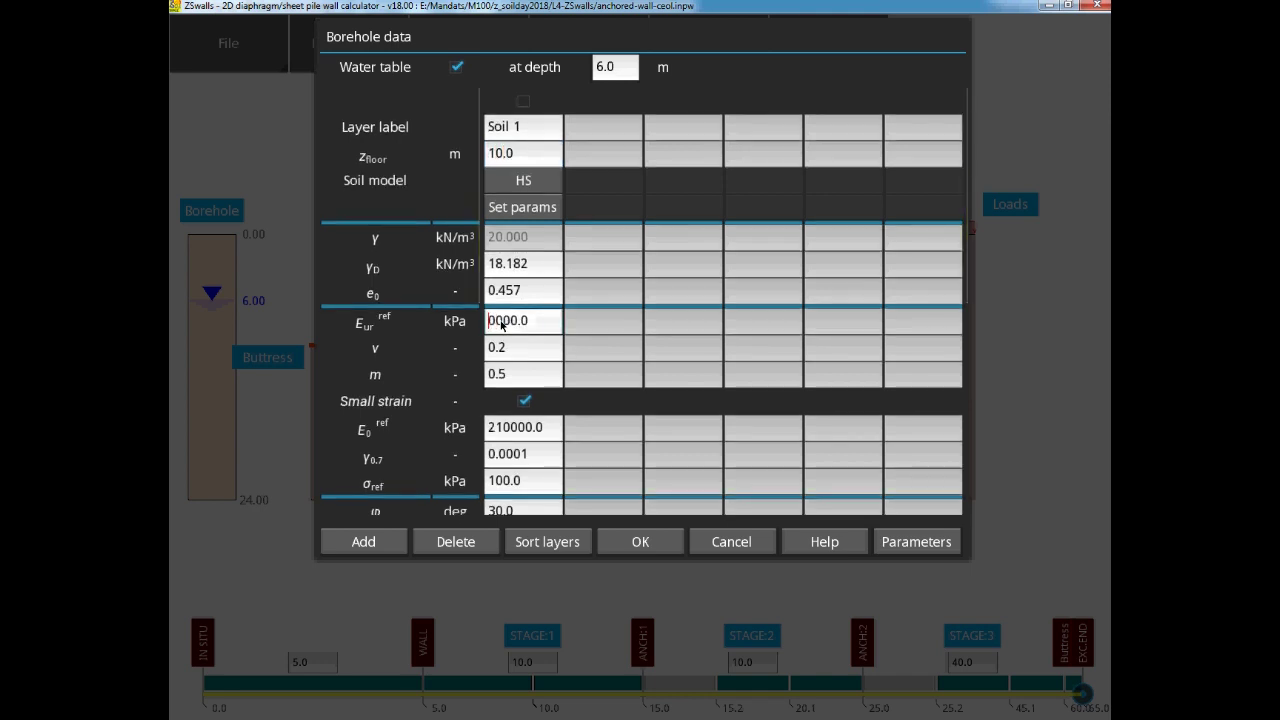
pyautogui.write('12')
pyautogui.click(511, 428)
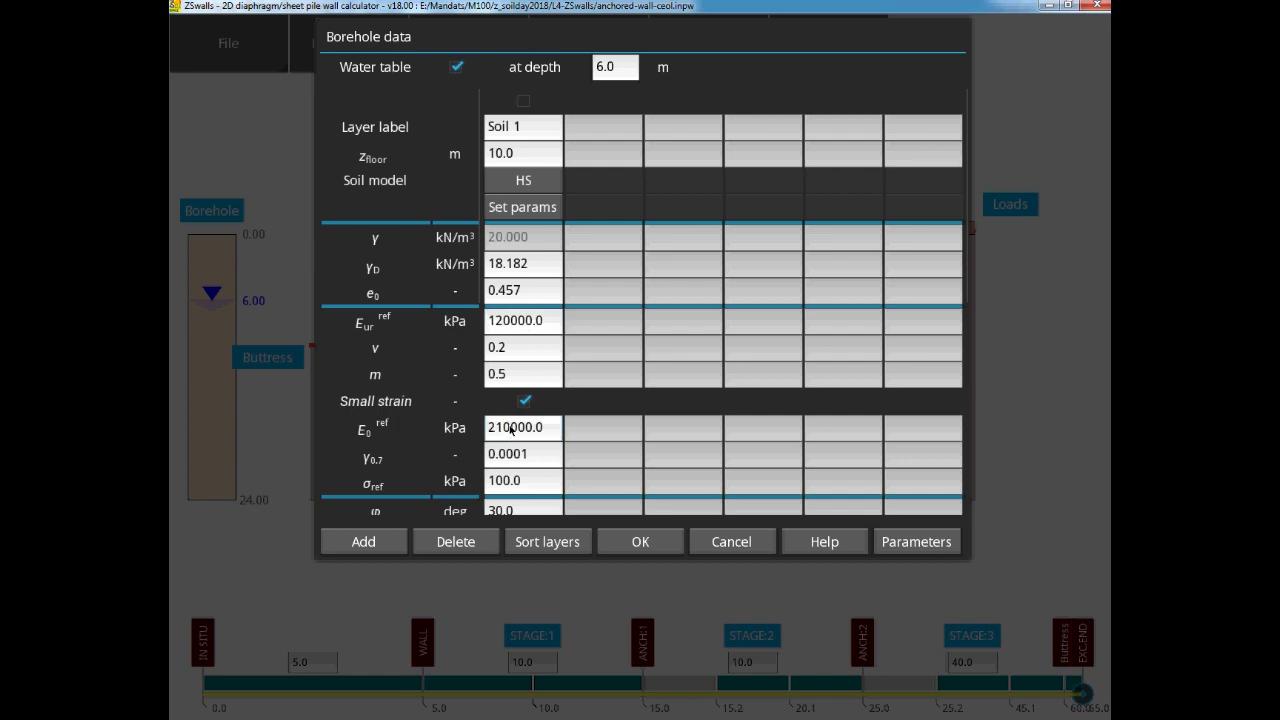
pyautogui.press('BackSpace')
pyautogui.press('BackSpace')
pyautogui.write('30')
# Set Soil 1's reference stress σref to 65 kPa.
pyautogui.scroll(-1, 748, 290)
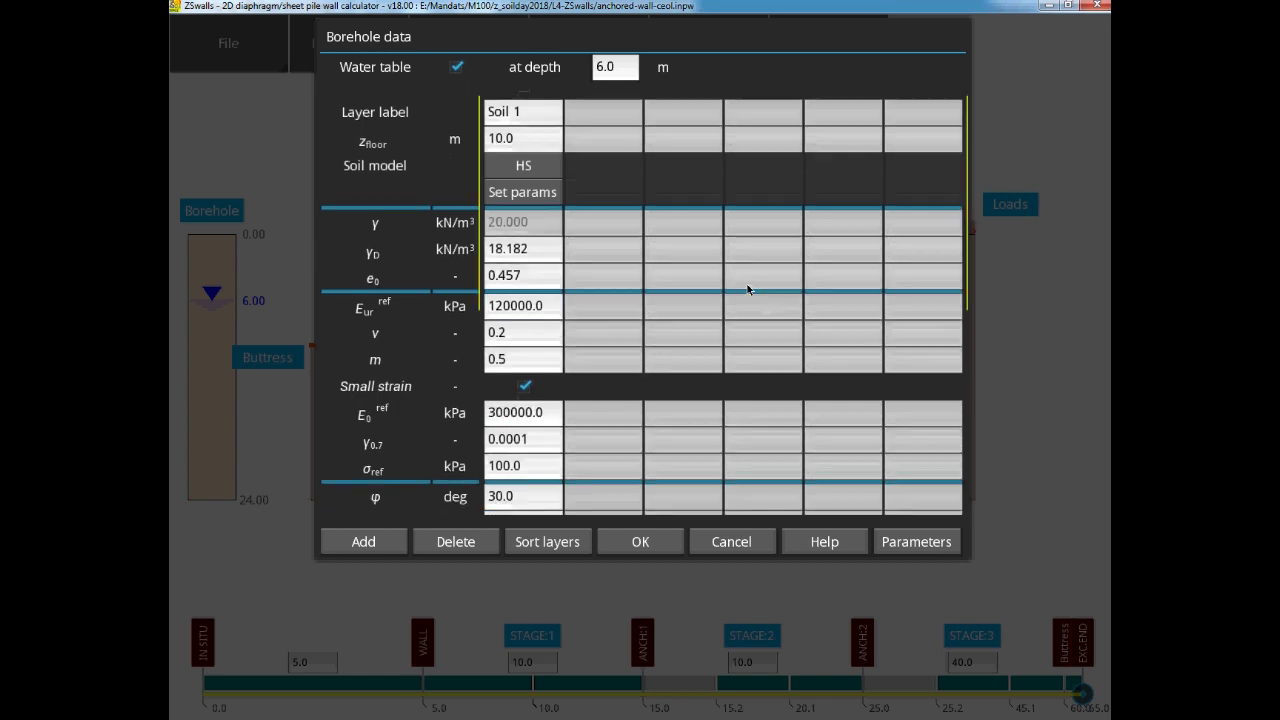
pyautogui.scroll(-3, 748, 290)
pyautogui.click(543, 368)
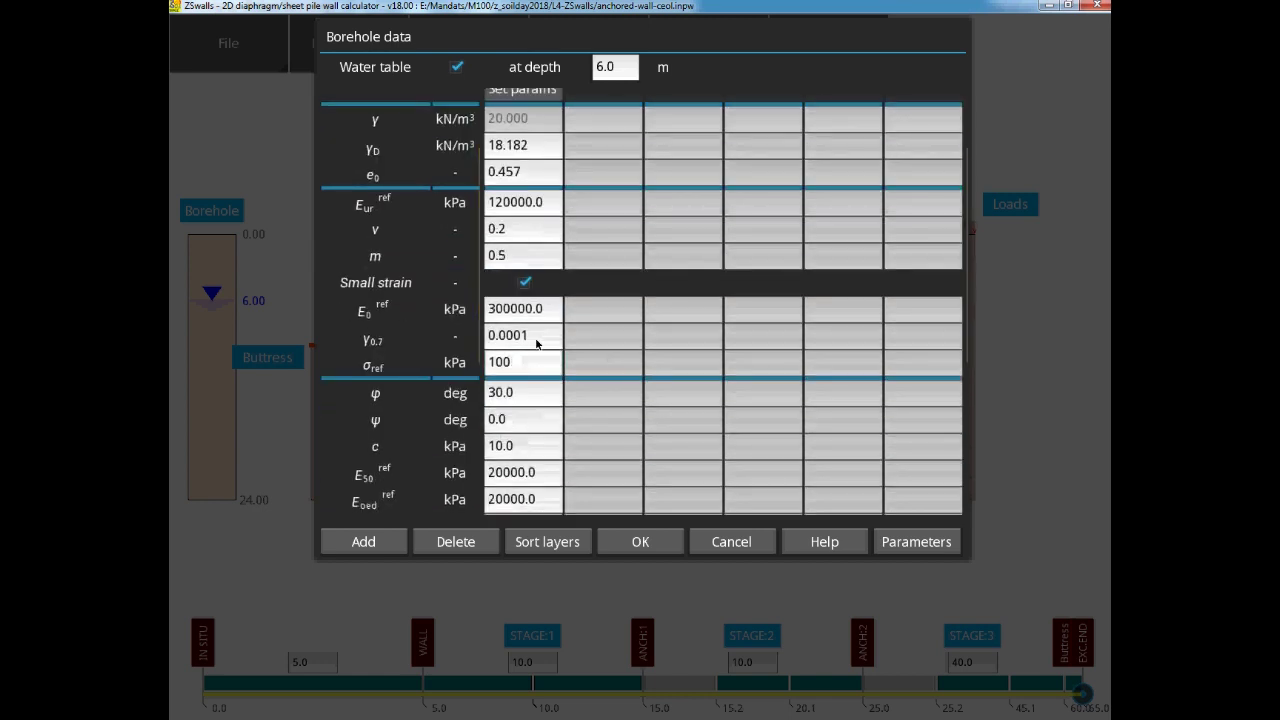
pyautogui.press('BackSpace')
pyautogui.press('BackSpace')
pyautogui.press('BackSpace')
pyautogui.write('65')
# Set Soil 1's friction angle φ to 33 degrees and its dilatancy angle ψ to 11 degrees.
pyautogui.click(506, 398)
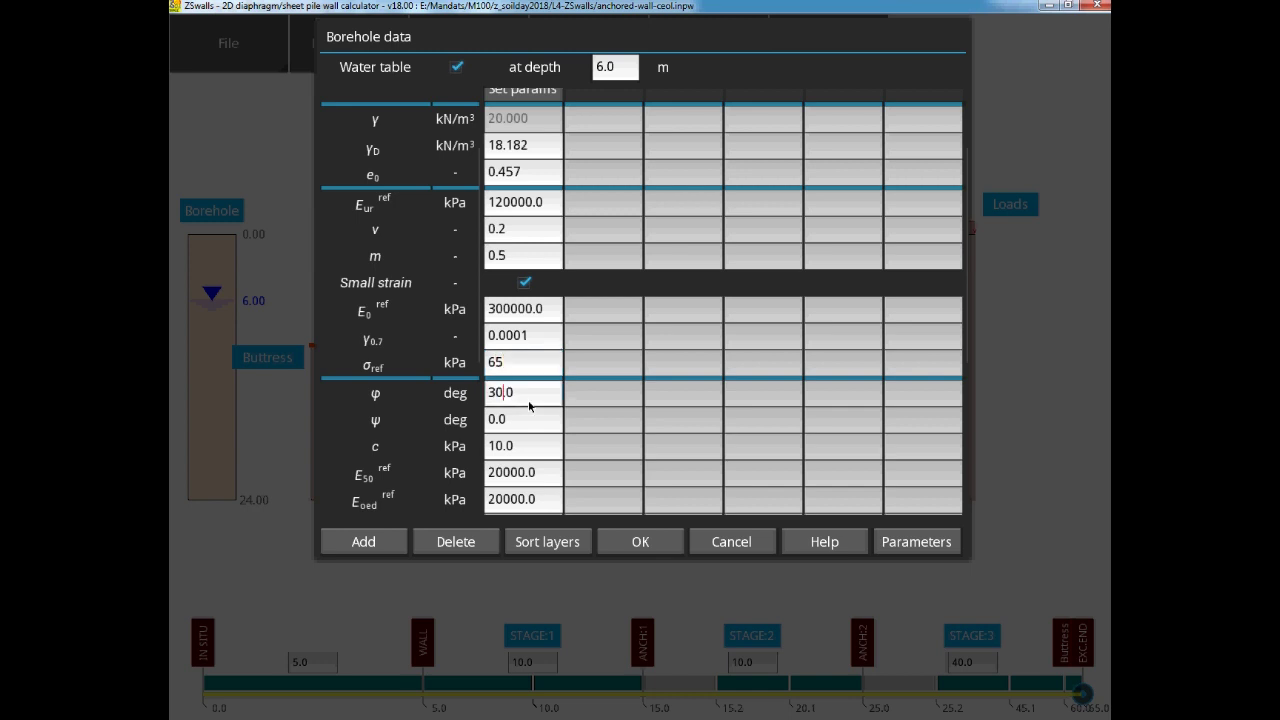
pyautogui.press('BackSpace')
pyautogui.write('3')
pyautogui.click(516, 424)
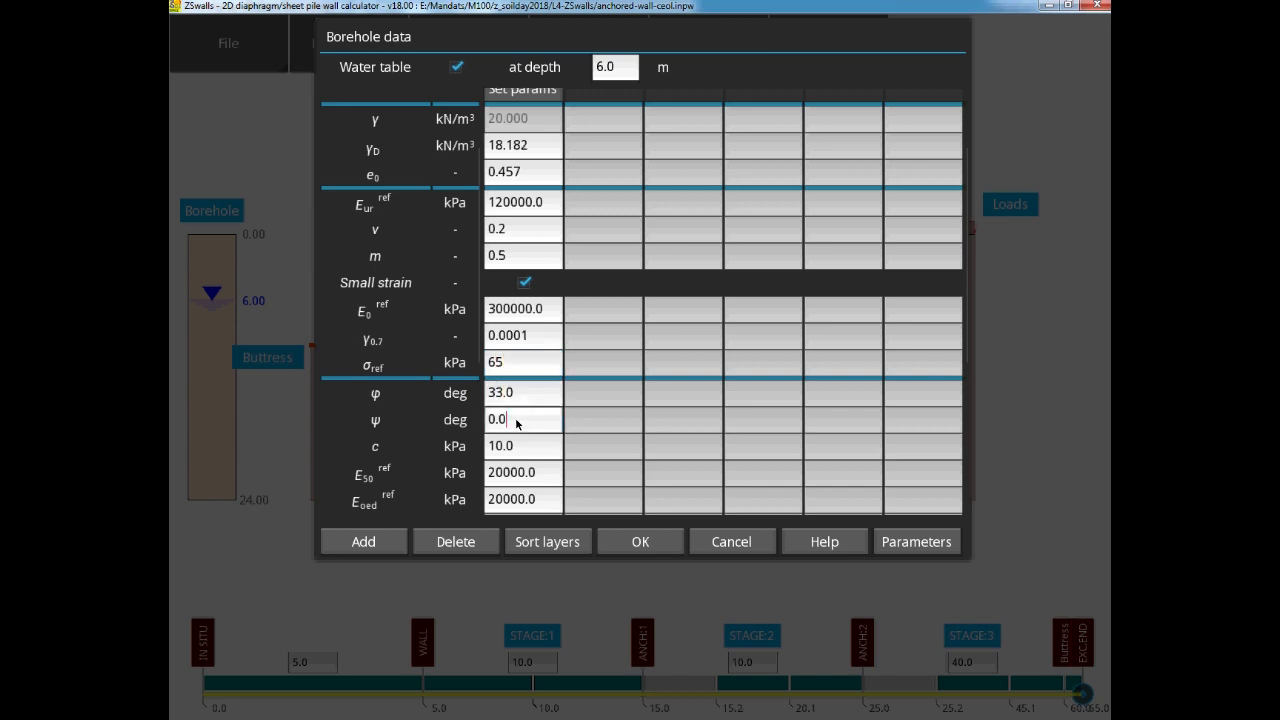
pyautogui.press('BackSpace')
pyautogui.press('BackSpace')
pyautogui.press('BackSpace')
pyautogui.write('11')
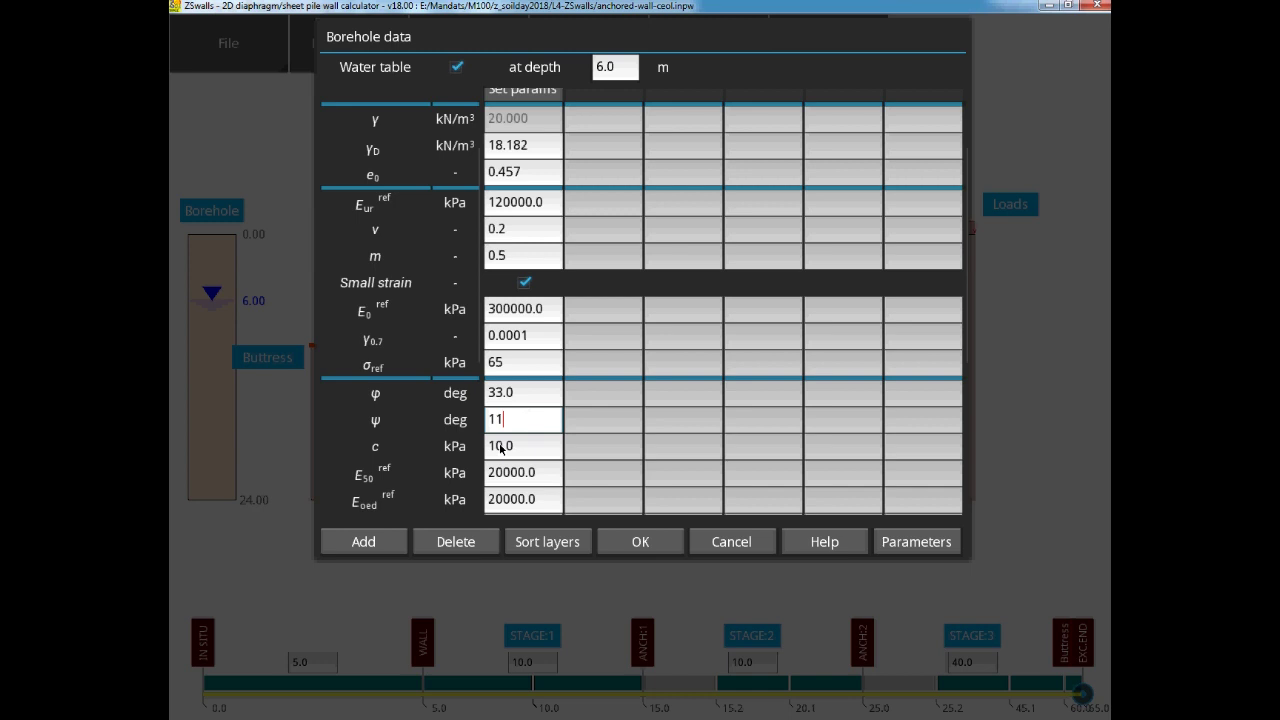
# Set Soil 1's cohesion to 0 kPa and both its E50 ref and Eoed ref moduli to 30000 kPa.
pyautogui.click(500, 447)
pyautogui.press('BackSpace')
pyautogui.click(510, 462)
pyautogui.press('BackSpace')
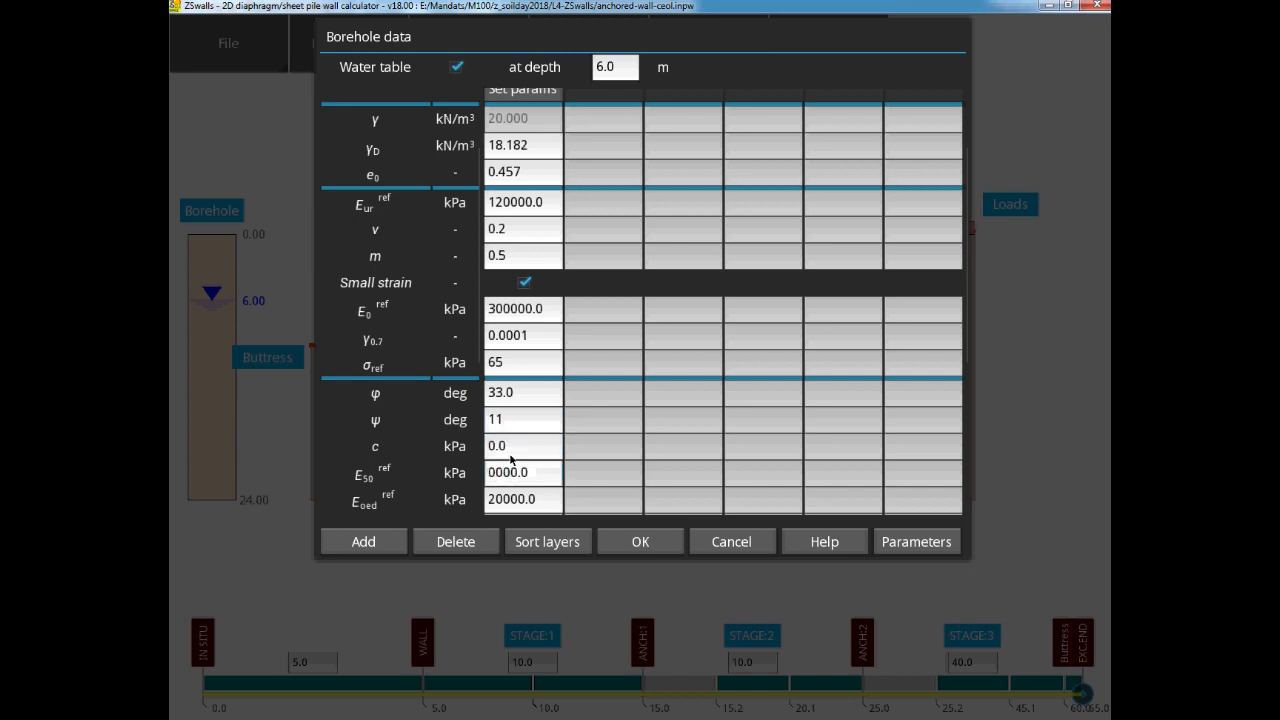
pyautogui.write('3')
pyautogui.click(497, 500)
pyautogui.press('BackSpace')
pyautogui.write('3')
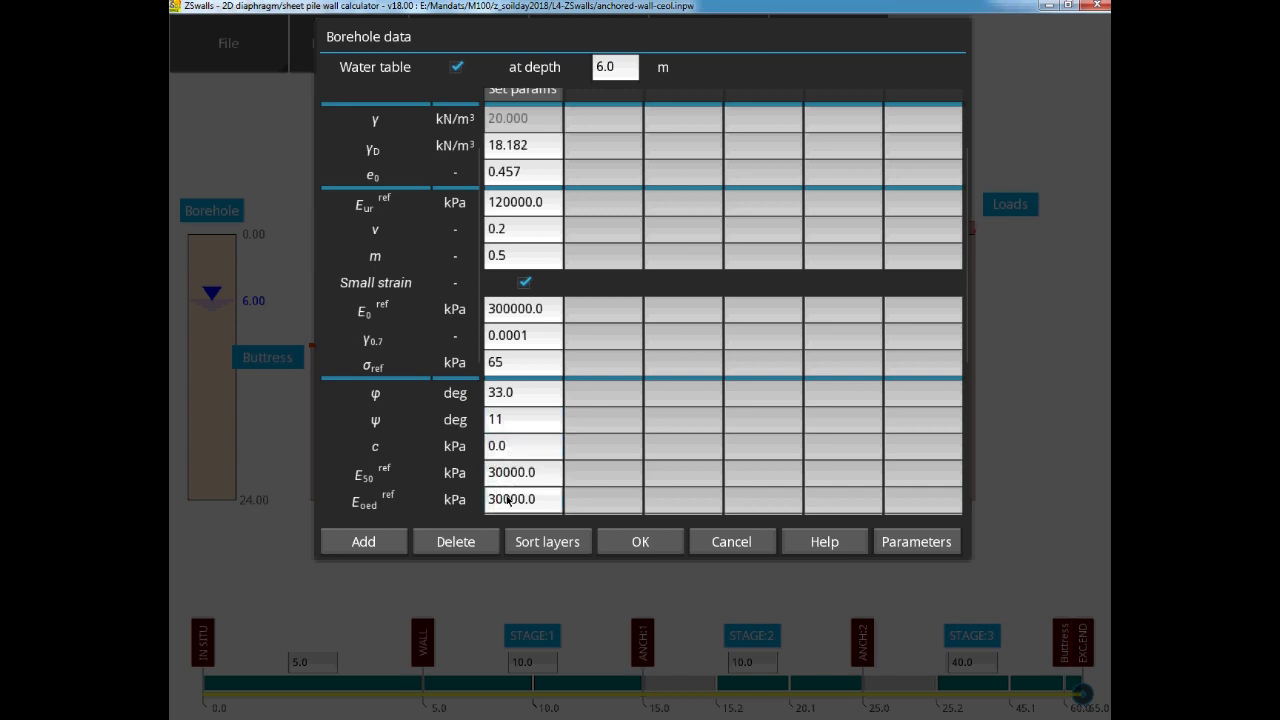
# Set Soil 1's oedometric reference stress σoed ref to 130 kPa.
pyautogui.scroll(-3, 614, 358)
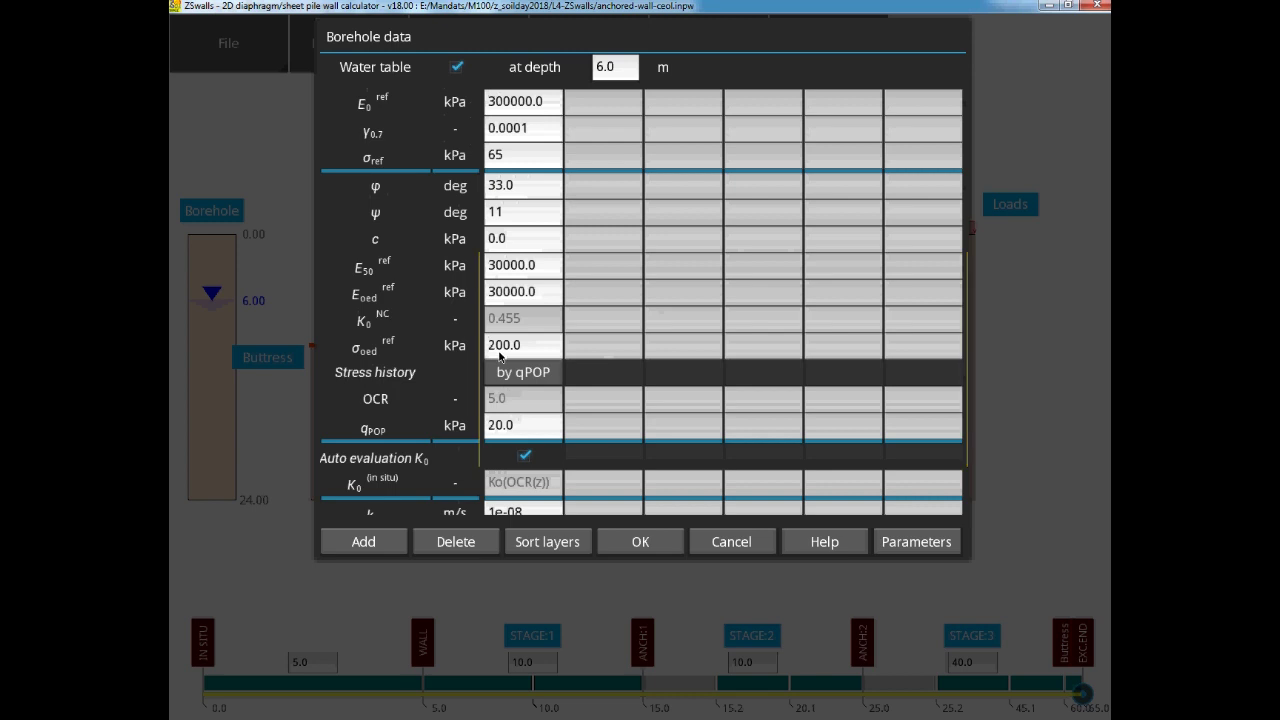
pyautogui.click(508, 350)
pyautogui.press('BackSpace')
pyautogui.press('BackSpace')
pyautogui.press('BackSpace')
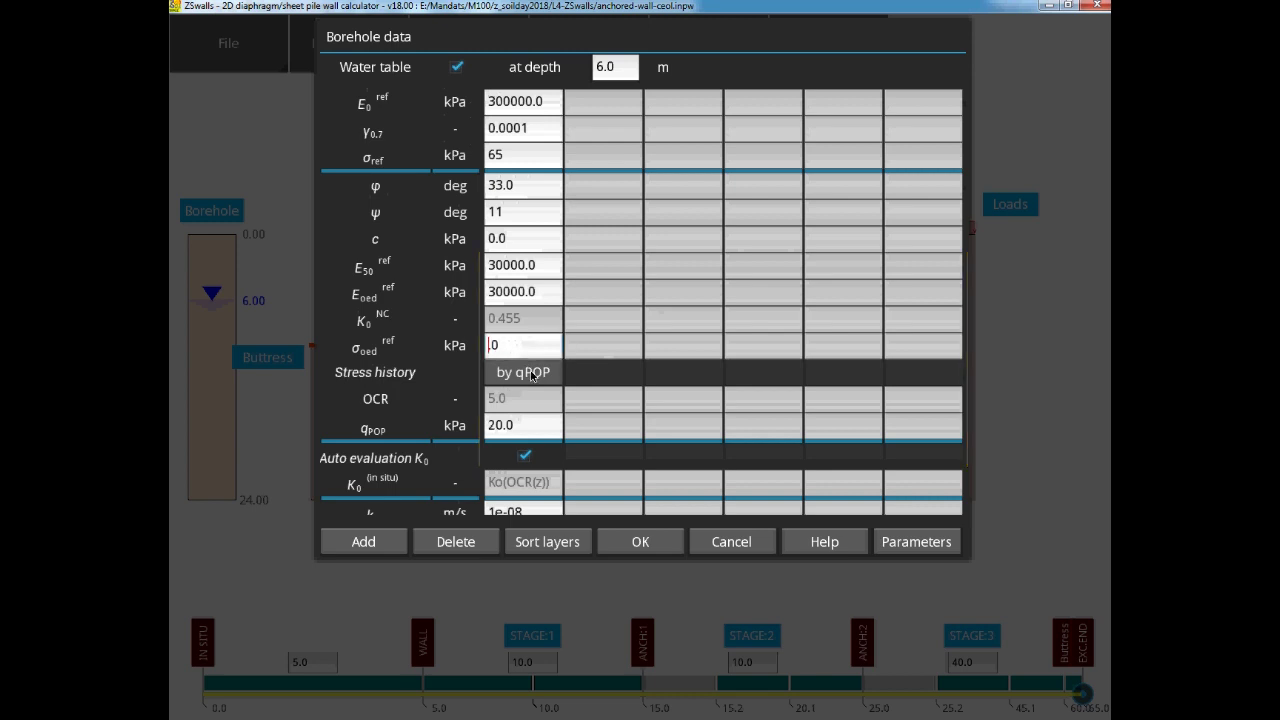
pyautogui.write('130')
# Define Soil 1's stress history by OCR with a value of 1.05.
pyautogui.click(531, 375)
pyautogui.click(521, 399)
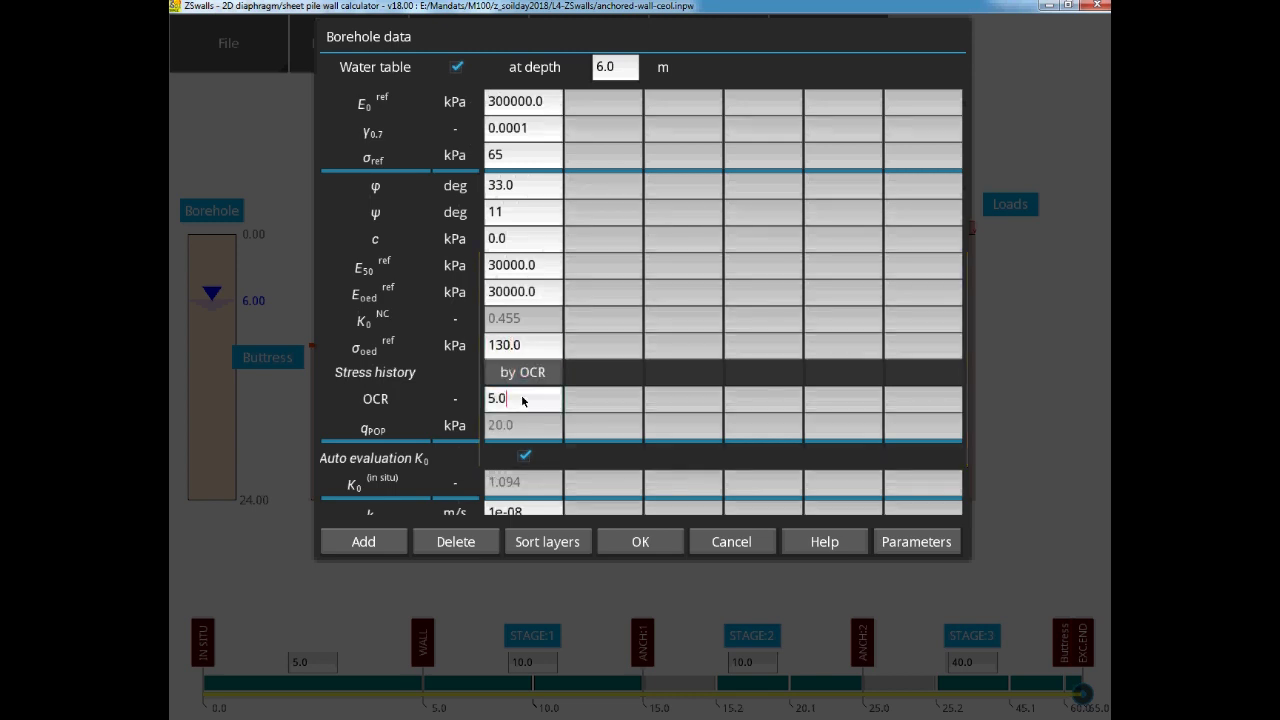
pyautogui.press('BackSpace')
pyautogui.press('BackSpace')
pyautogui.press('BackSpace')
pyautogui.write('1.05')
pyautogui.press('Return')
# Set Soil 1's horizontal and vertical permeabilities kh and kv to 1e-05 m/s.
pyautogui.scroll(-3, 597, 385)
pyautogui.click(537, 420)
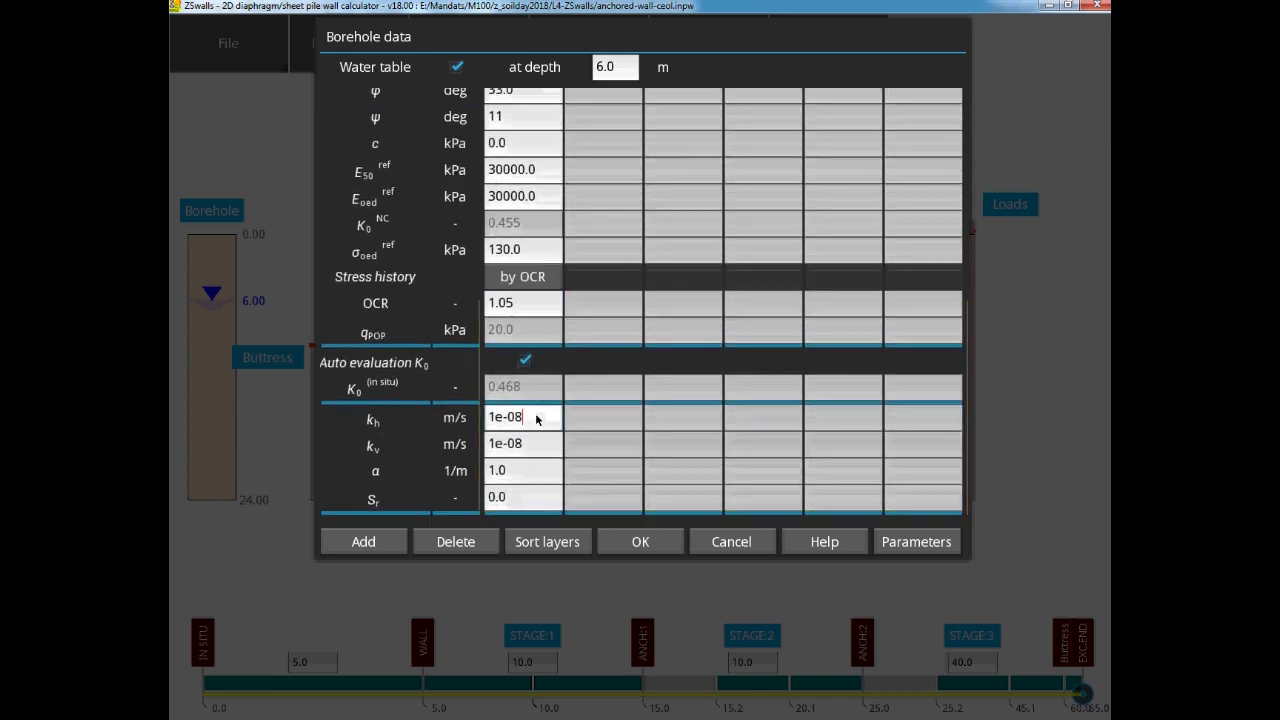
pyautogui.click(535, 446)
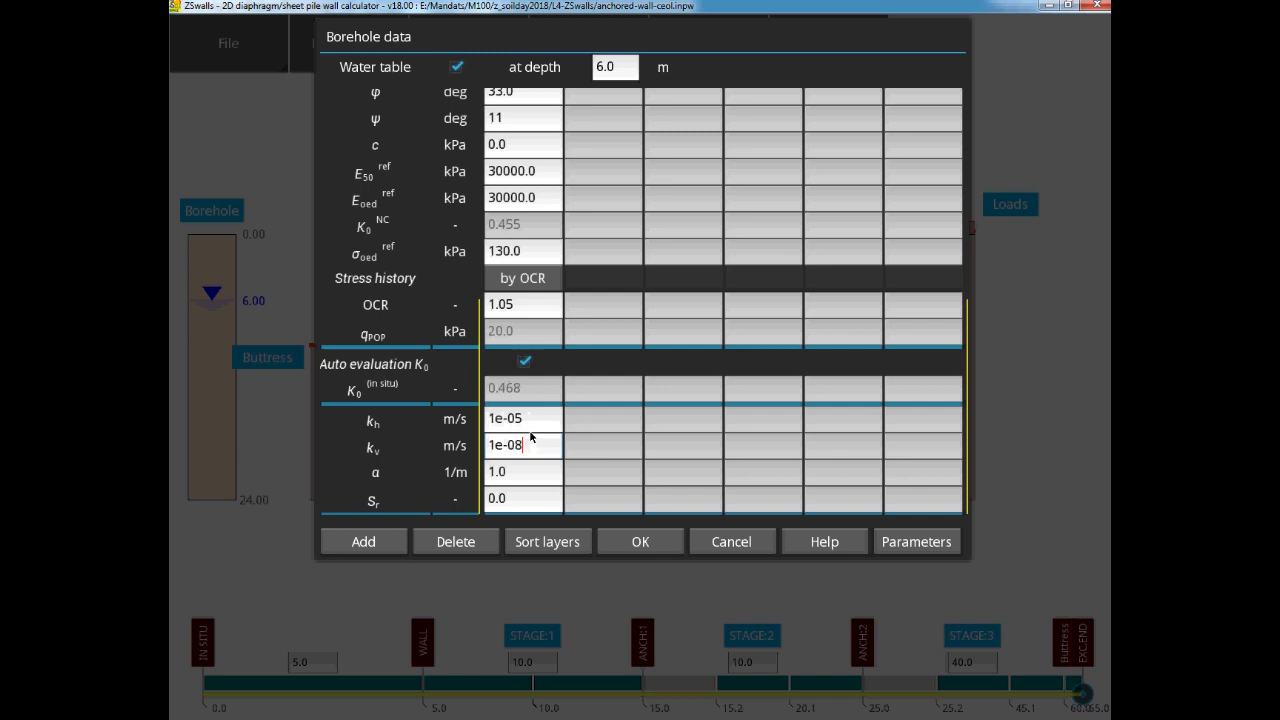
pyautogui.press('BackSpace')
pyautogui.write('5')
# Add a second soil layer and set its floor depth to 17 m.
pyautogui.click(385, 541)
pyautogui.scroll(15, 776, 218)
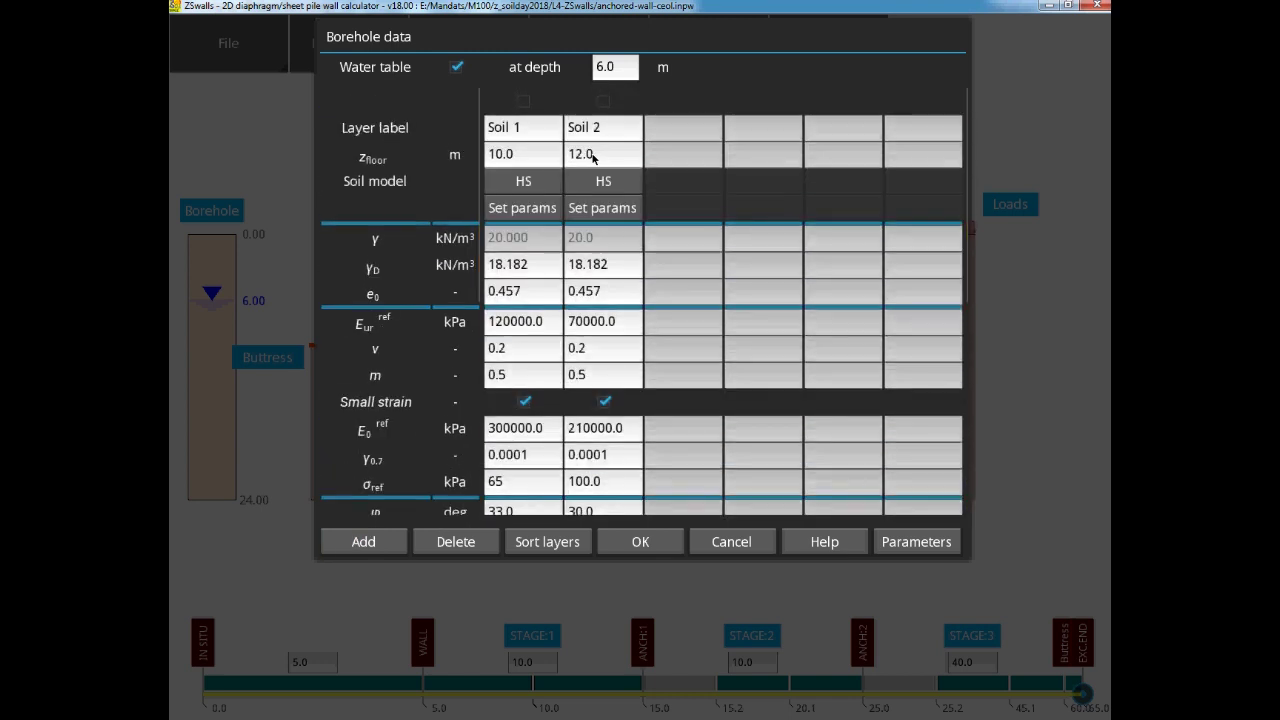
pyautogui.press('BackSpace')
pyautogui.press('BackSpace')
pyautogui.press('BackSpace')
pyautogui.write('7.0')
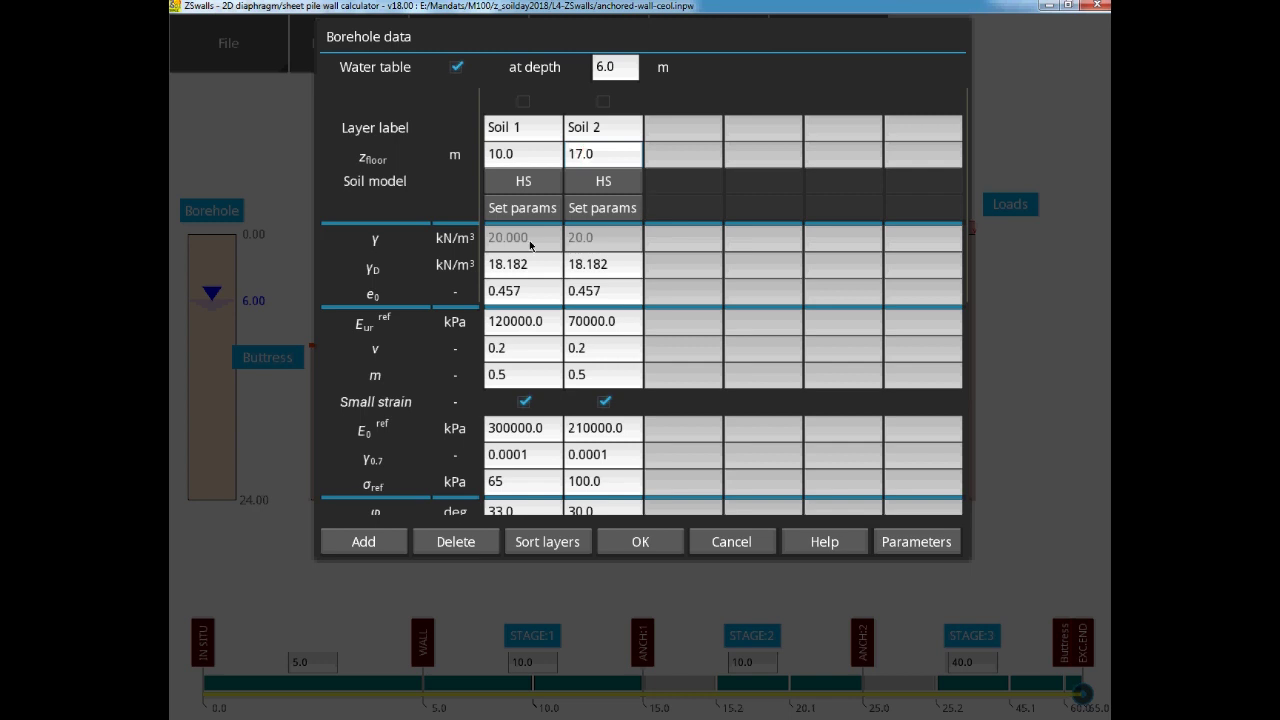
# Set Soil 2's Eur ref to 40000 kPa and its E0 ref to 100000 kPa.
pyautogui.click(579, 323)
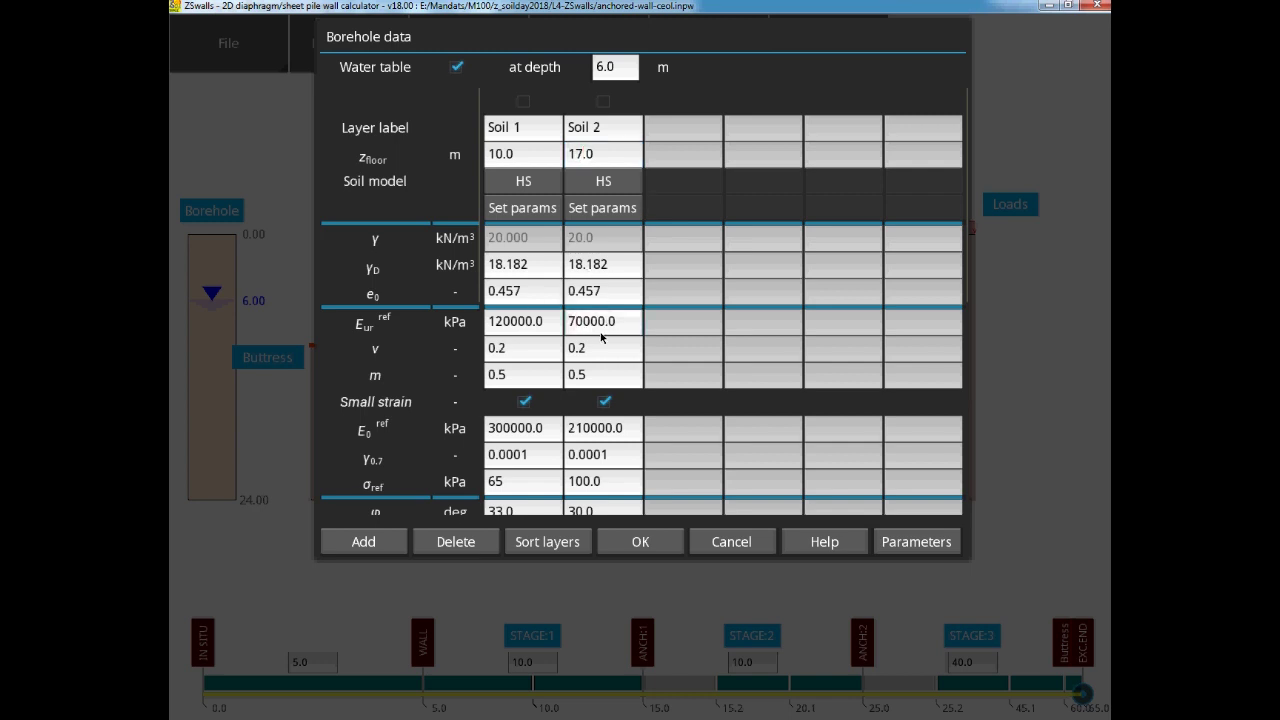
pyautogui.press('BackSpace')
pyautogui.write('4')
pyautogui.click(592, 431)
pyautogui.press('BackSpace')
pyautogui.press('BackSpace')
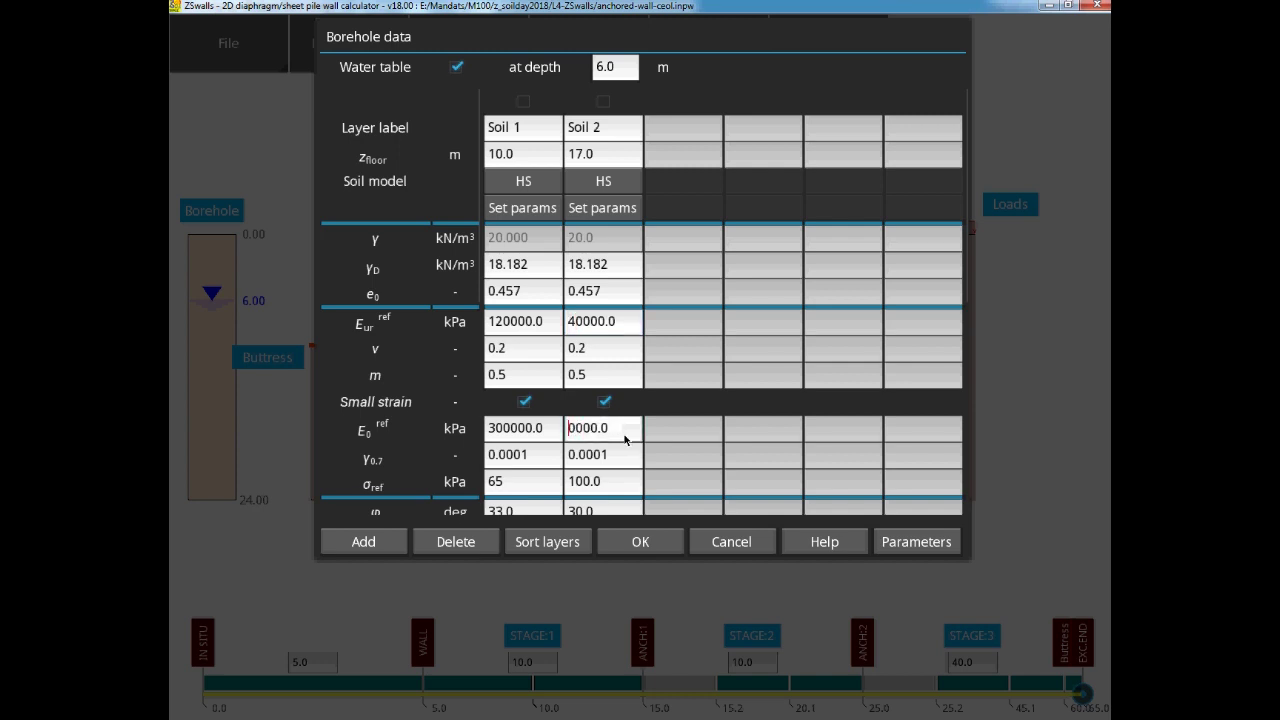
pyautogui.write('10')
# Set Soil 2's reference stress σref to 120 kPa.
pyautogui.scroll(-3, 700, 357)
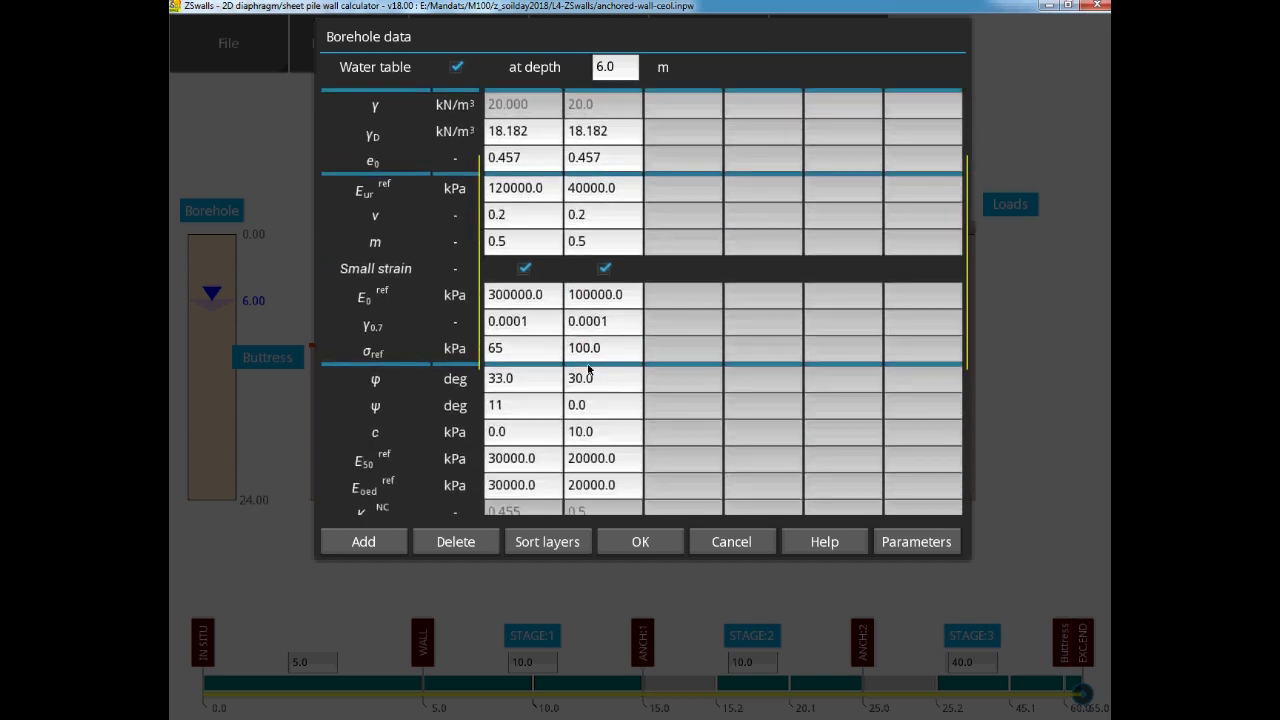
pyautogui.click(597, 352)
pyautogui.scroll(-6, 711, 437)
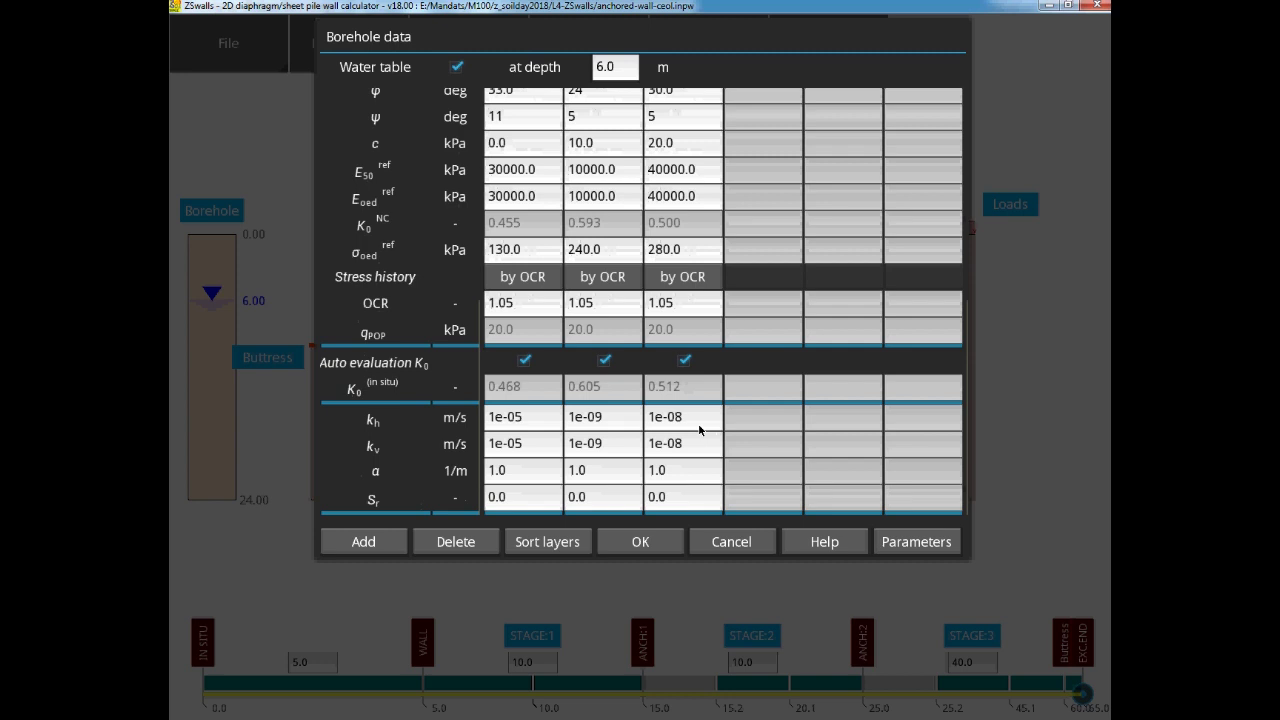
# Change the soil model of Soil 4 to M-C.
pyautogui.scroll(9, 538, 441)
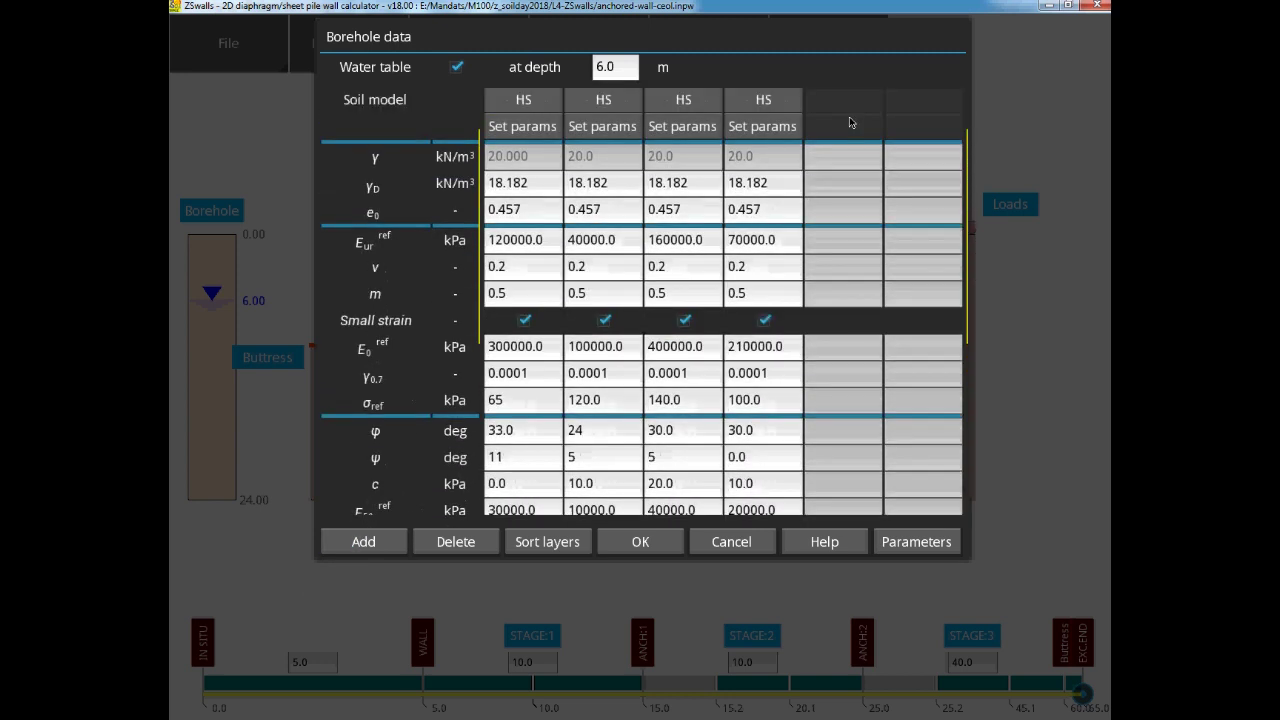
pyautogui.click(765, 186)
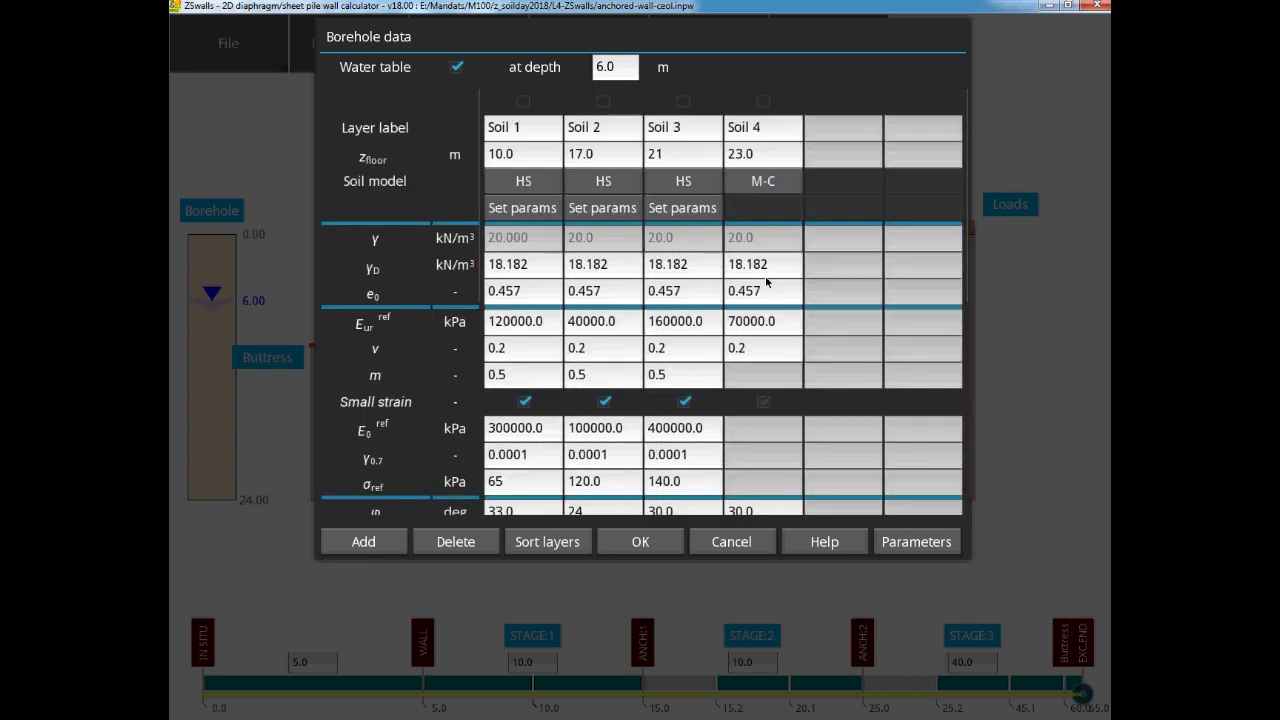
# Set Soil 4's Eur ref to 400000 kPa and its Poisson's ratio ν to 0.3.
pyautogui.press('BackSpace')
pyautogui.write('40')
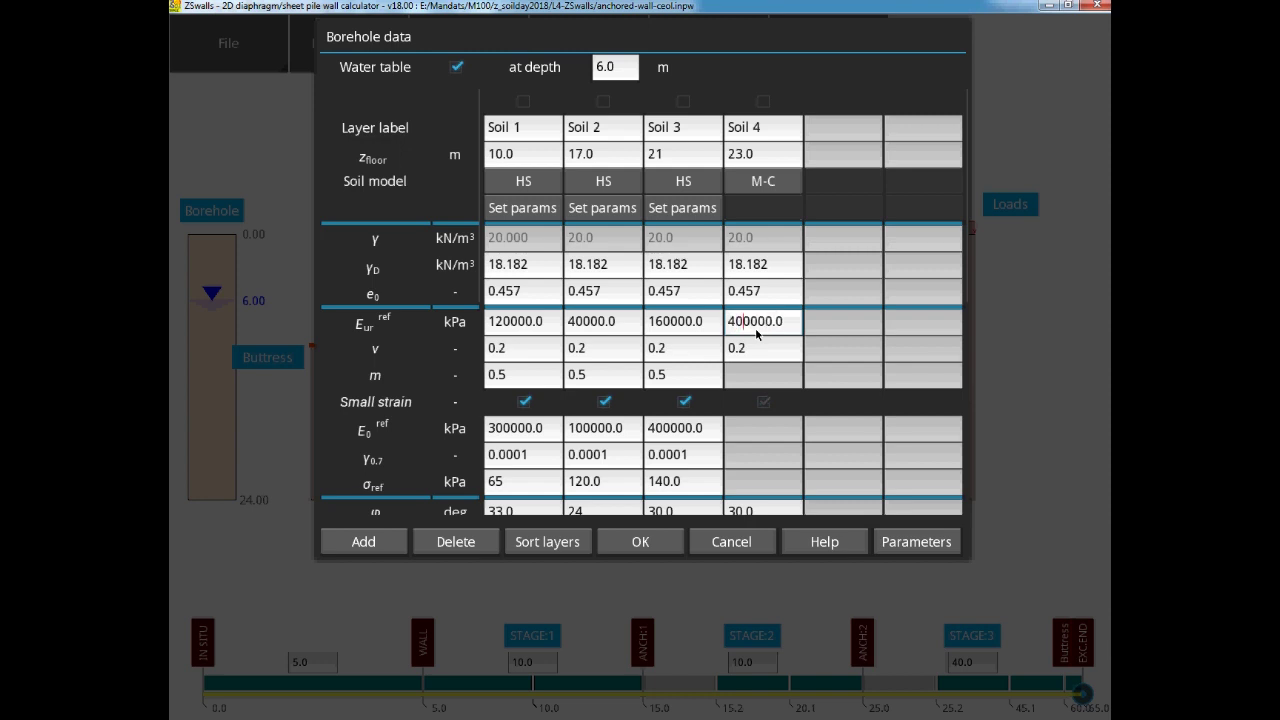
pyautogui.scroll(-4, 756, 335)
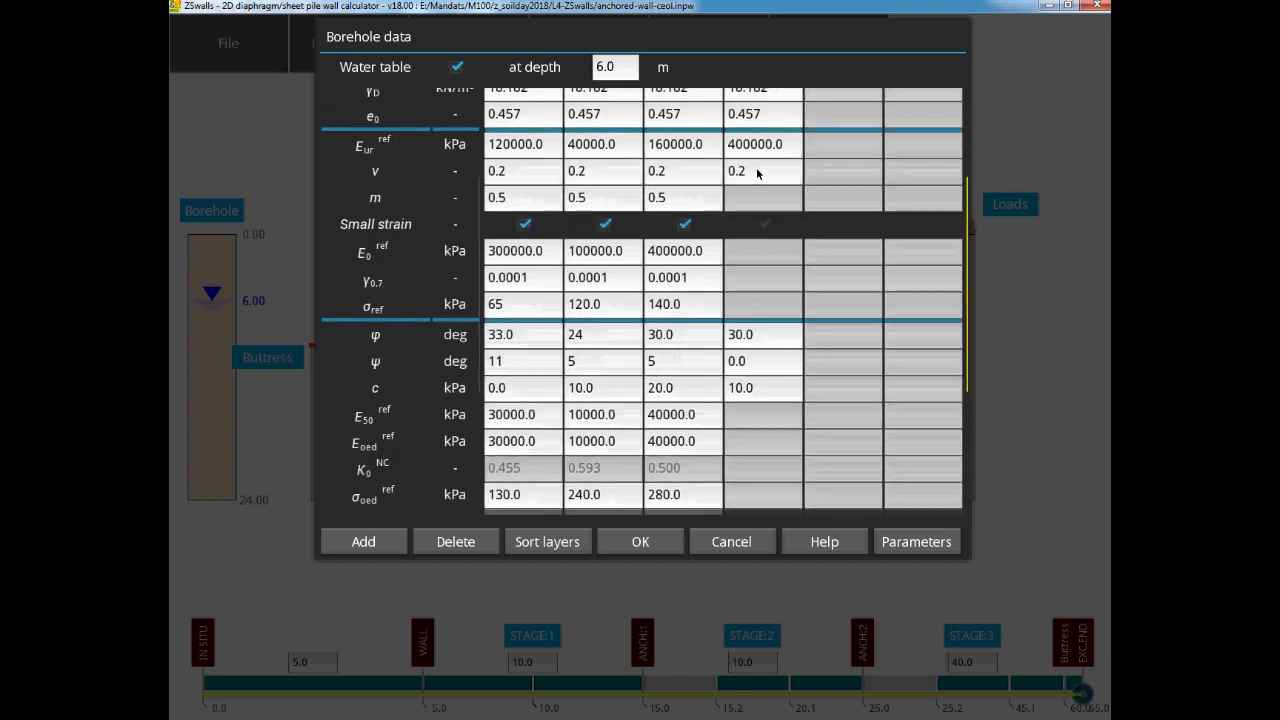
pyautogui.click(757, 172)
pyautogui.press('BackSpace')
pyautogui.write('3')
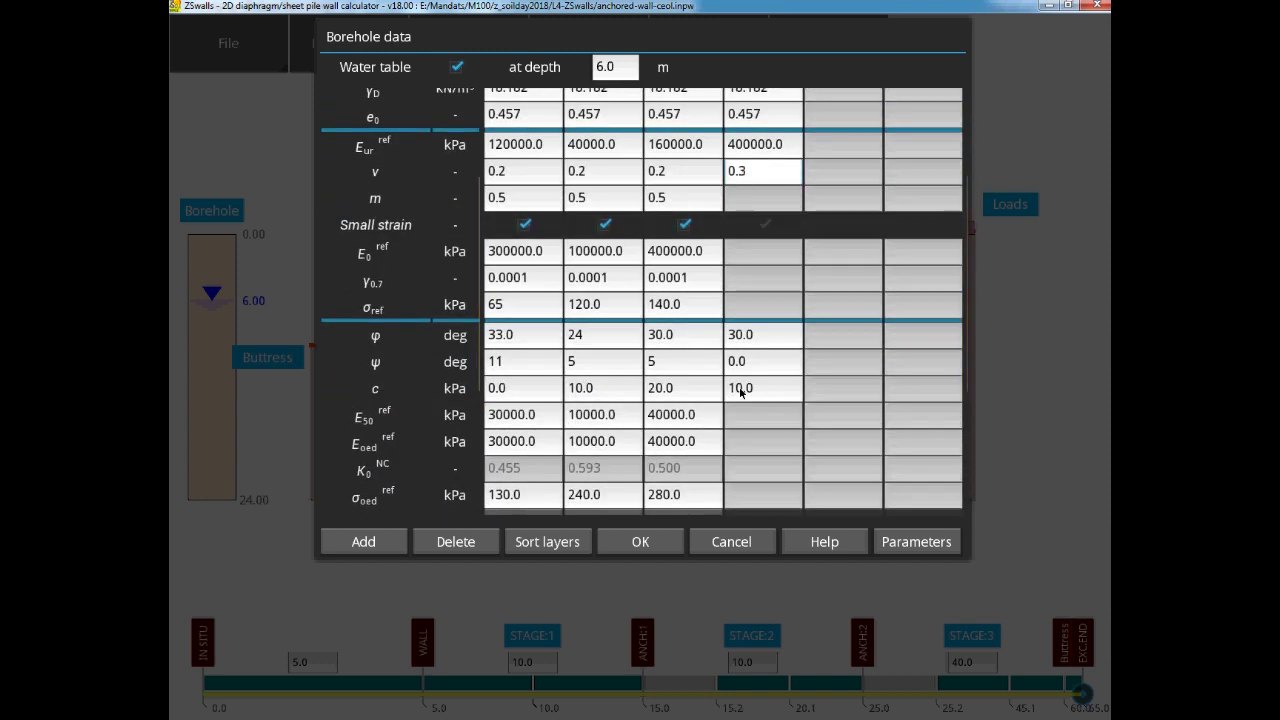
# Set Soil 4's cohesion c to 100 kPa and accept the borehole data.
pyautogui.click(762, 400)
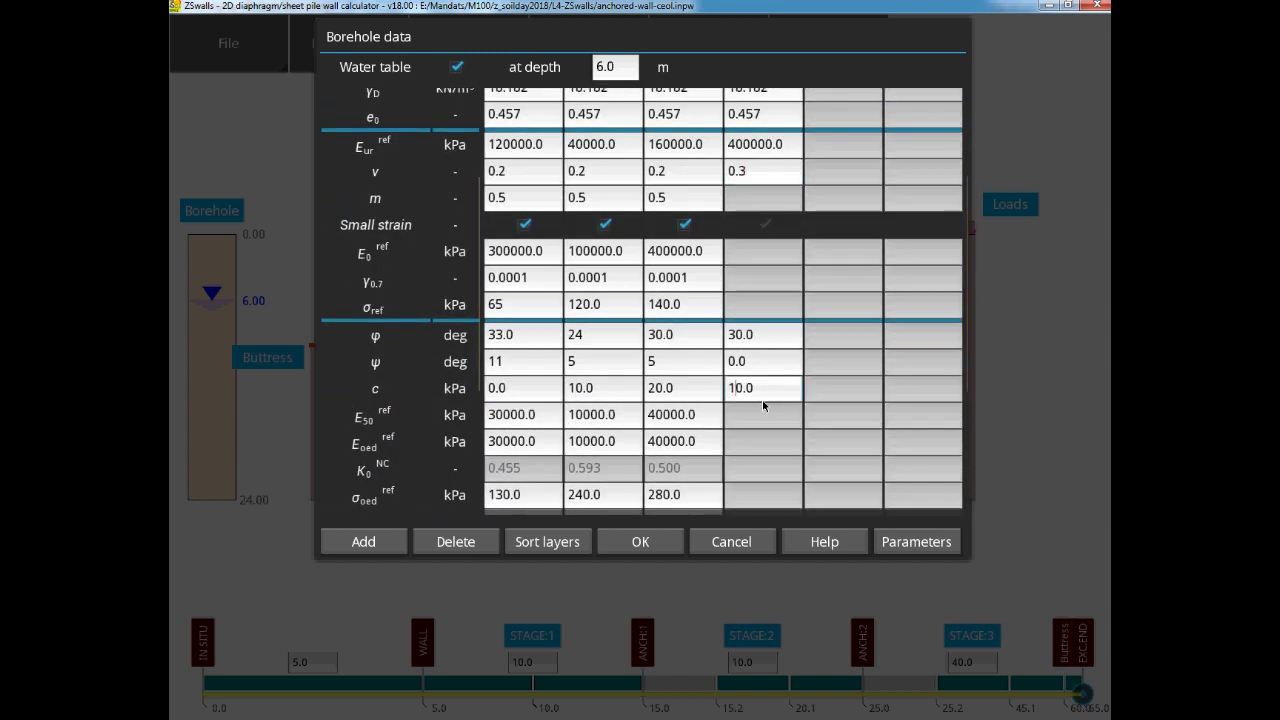
pyautogui.click(658, 542)
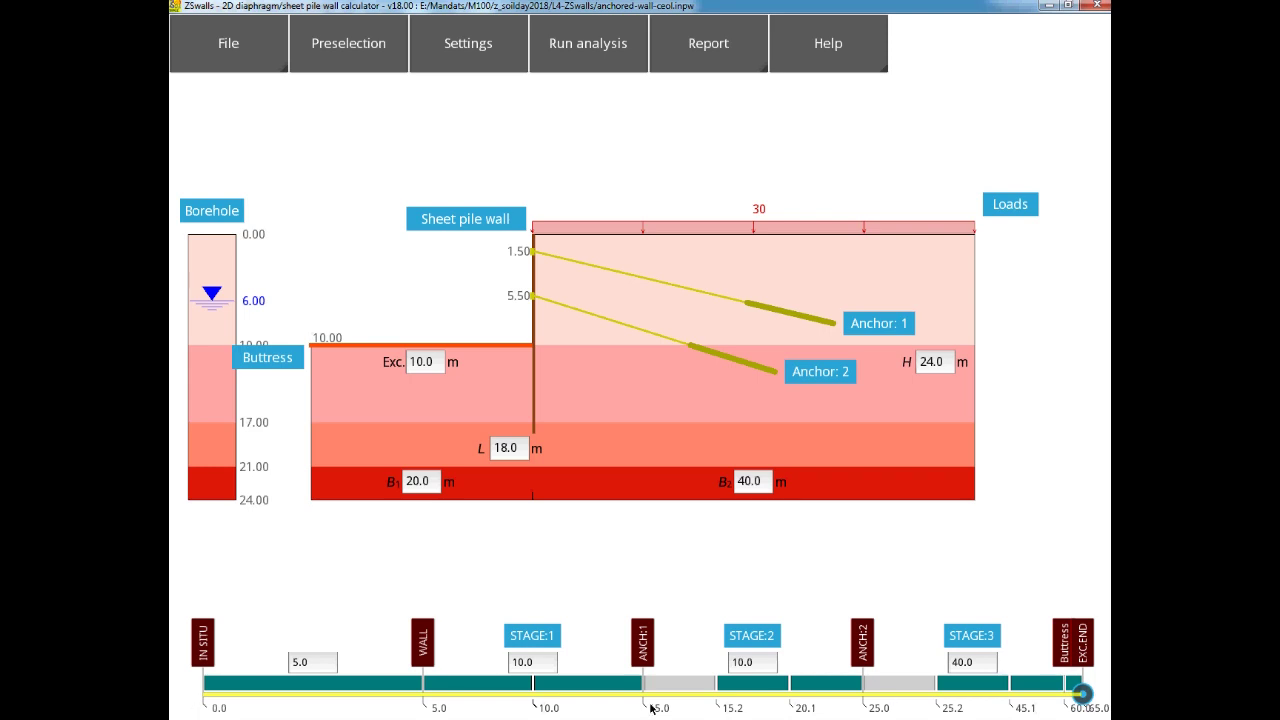
# Step through the construction timeline from the in situ state to the buttress stage, checking excavation levels and wall and anchor installation.
pyautogui.click(302, 695)
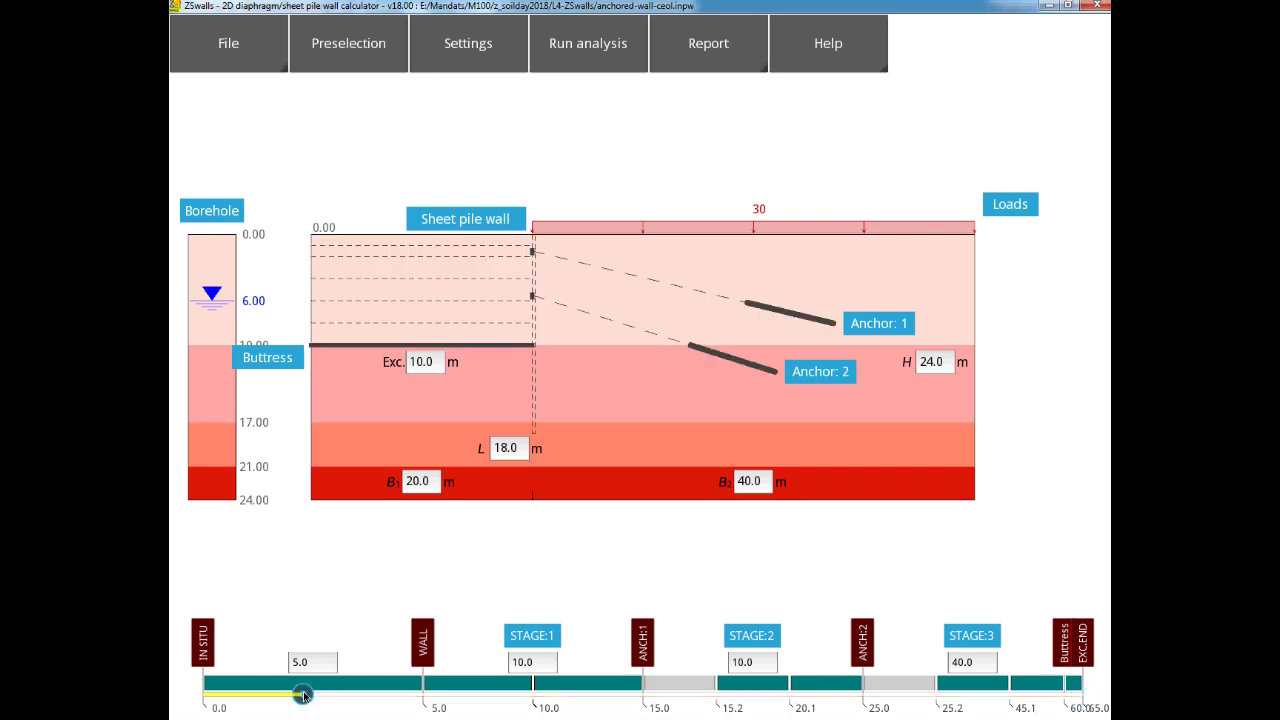
pyautogui.click(455, 695)
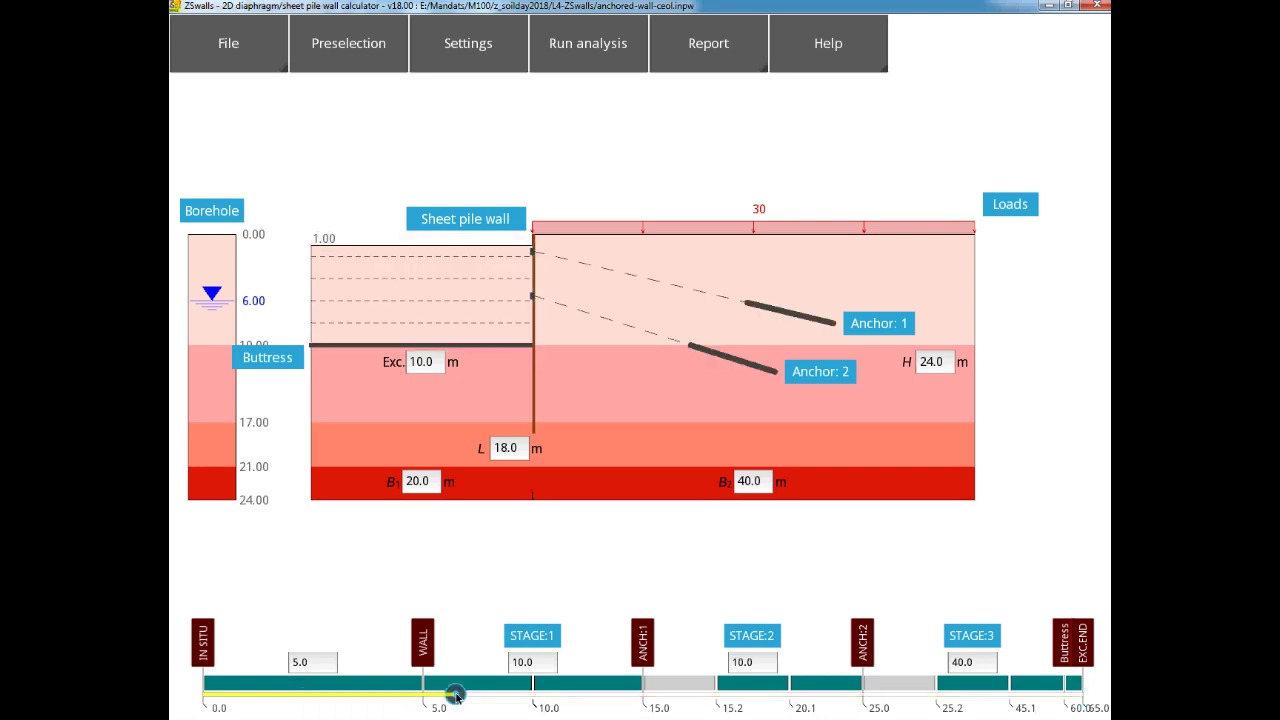
pyautogui.click(578, 696)
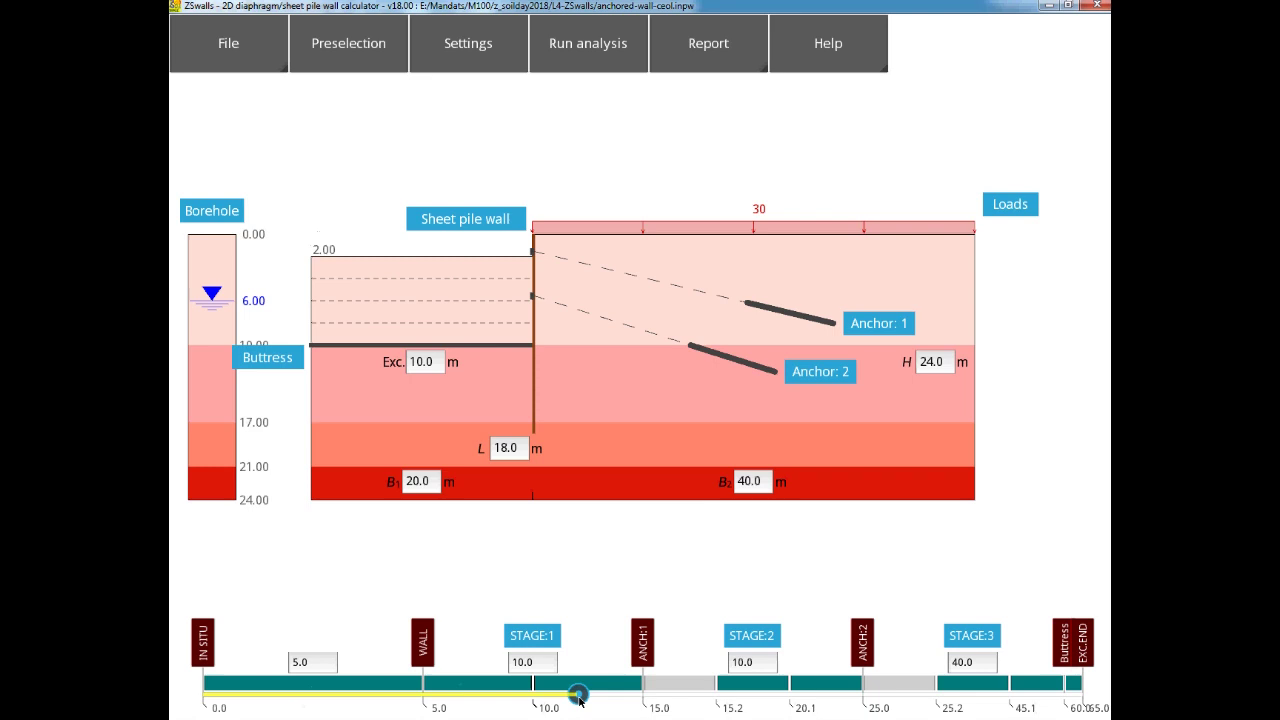
pyautogui.click(670, 696)
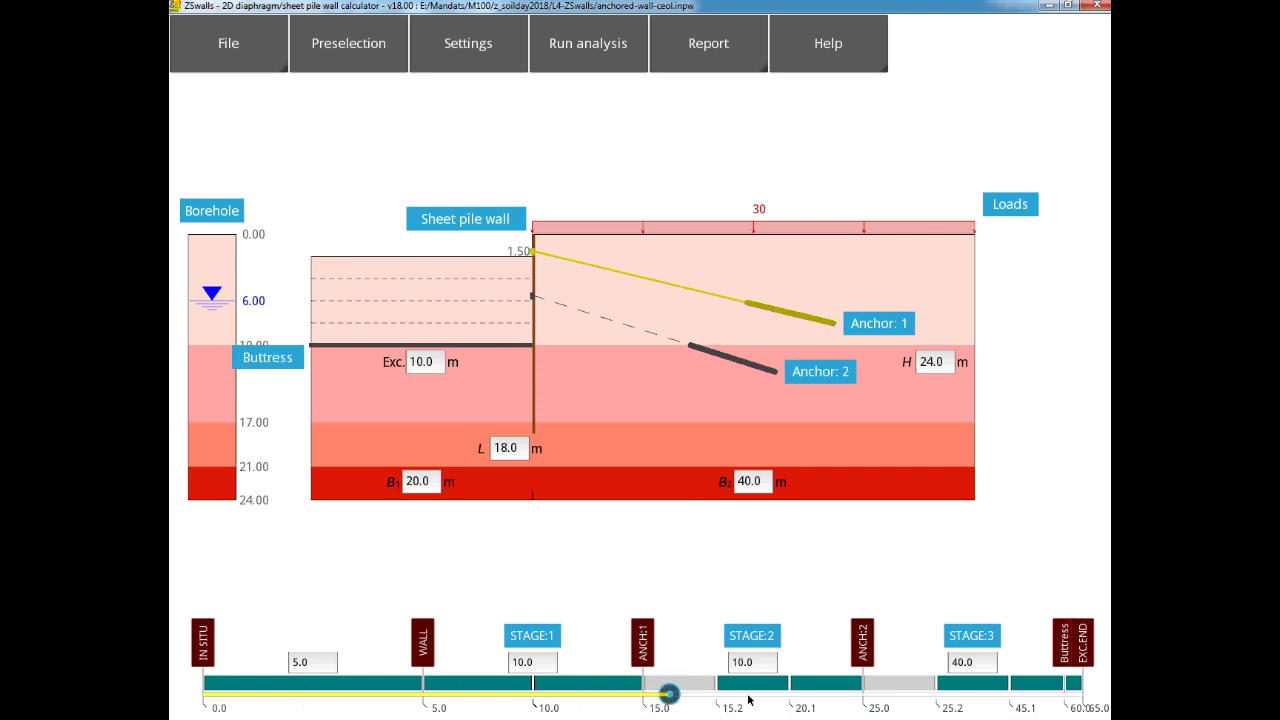
pyautogui.click(748, 699)
pyautogui.click(822, 698)
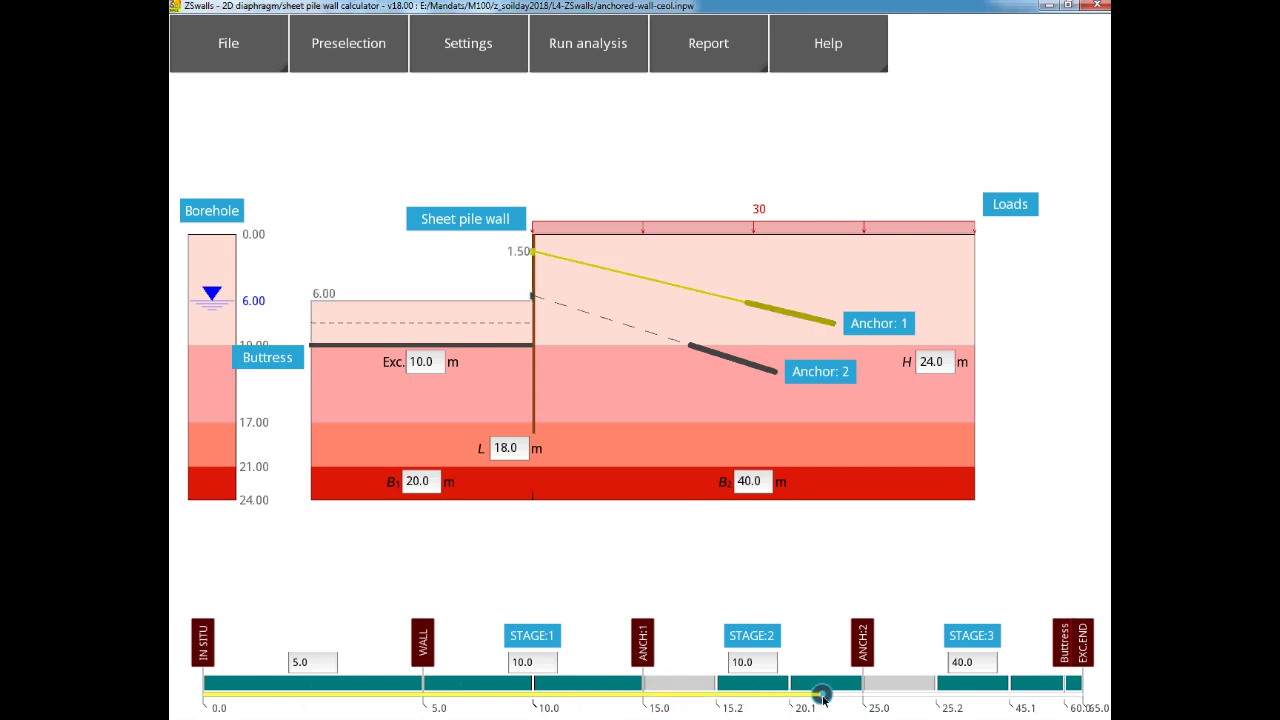
pyautogui.click(886, 698)
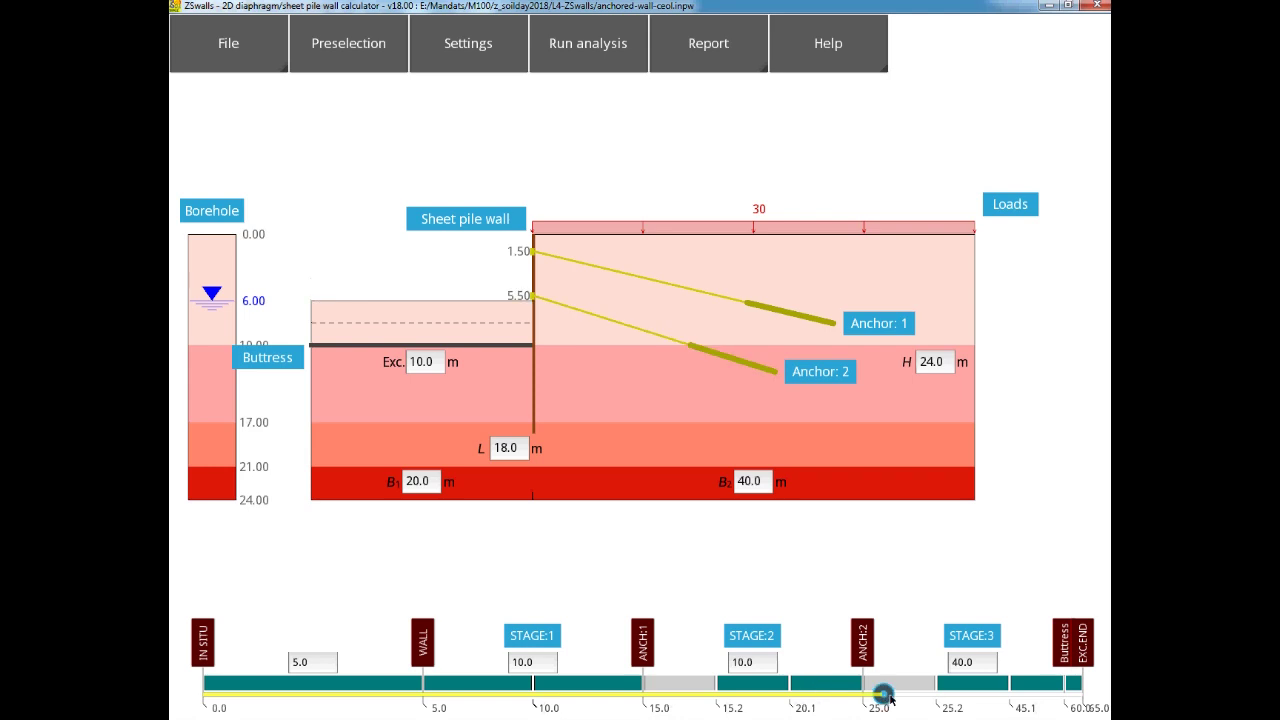
pyautogui.click(966, 698)
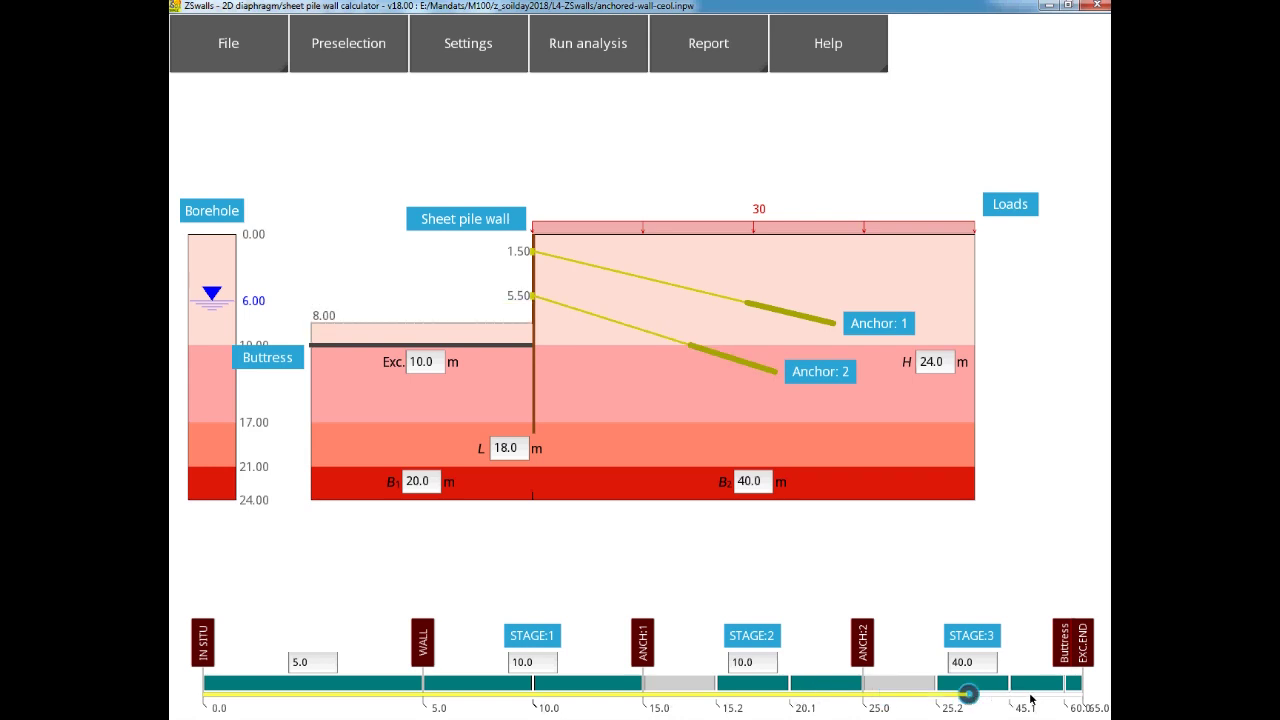
pyautogui.click(1074, 698)
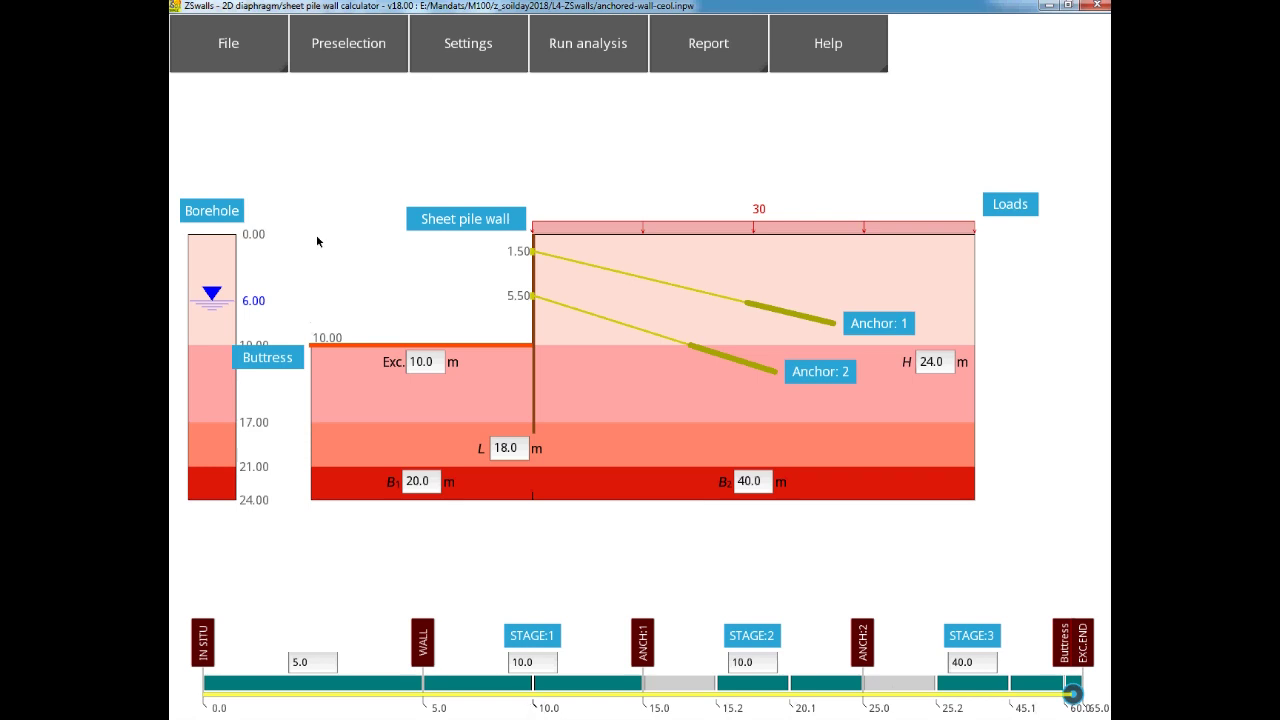
# Run the analysis and accept the default selection of report contents.
pyautogui.click(577, 54)
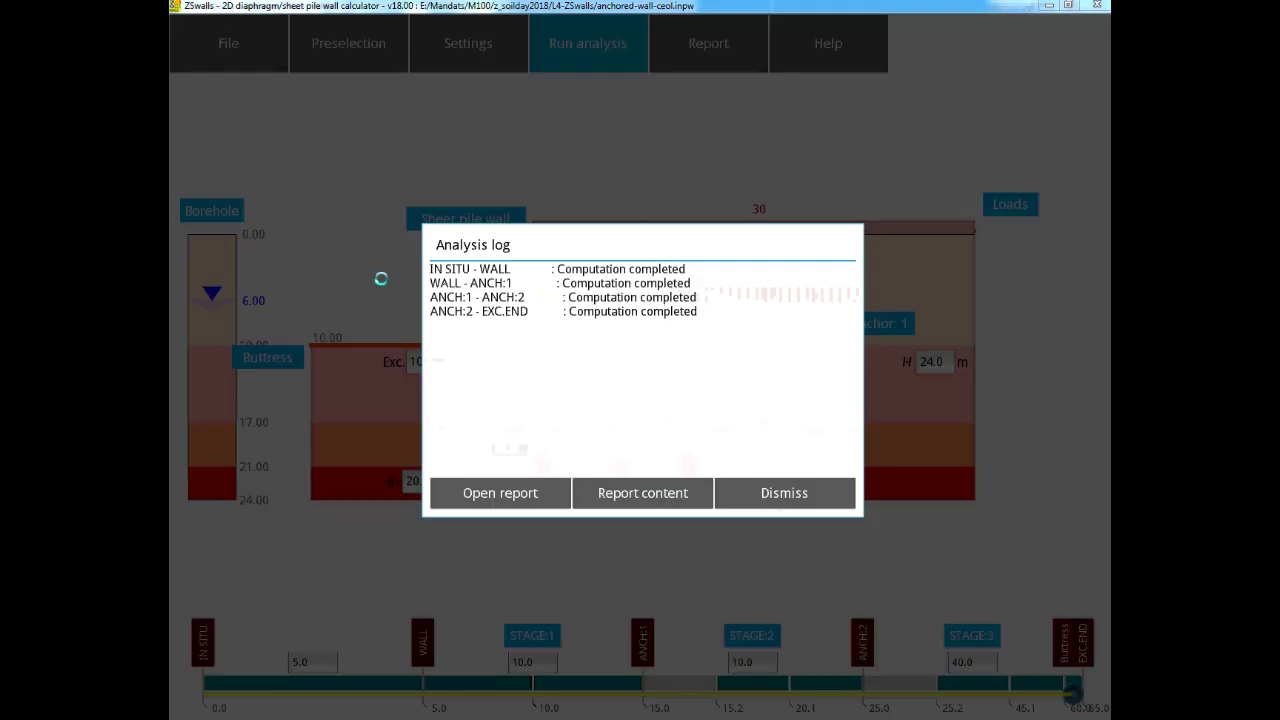
pyautogui.click(641, 493)
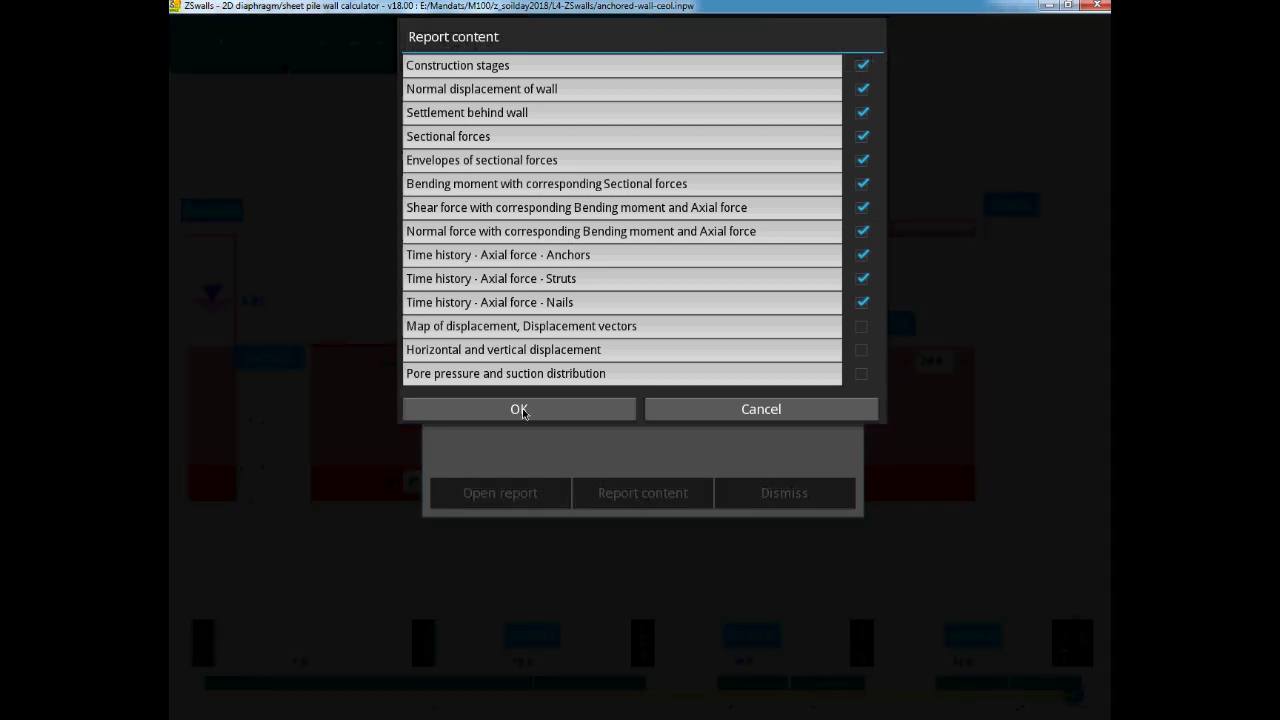
pyautogui.click(521, 407)
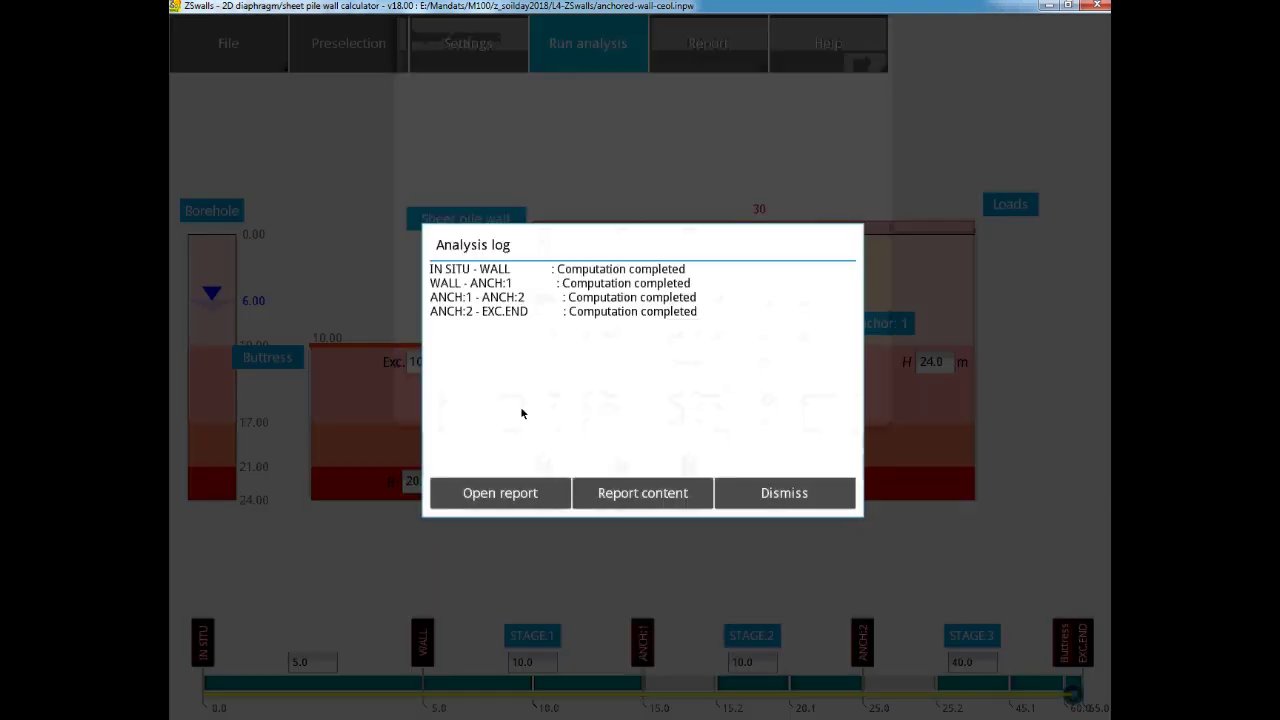
# Open the analysis report in full-page view and review the geometry, general settings, slabs, construction stages and soil parameters.
pyautogui.click(517, 497)
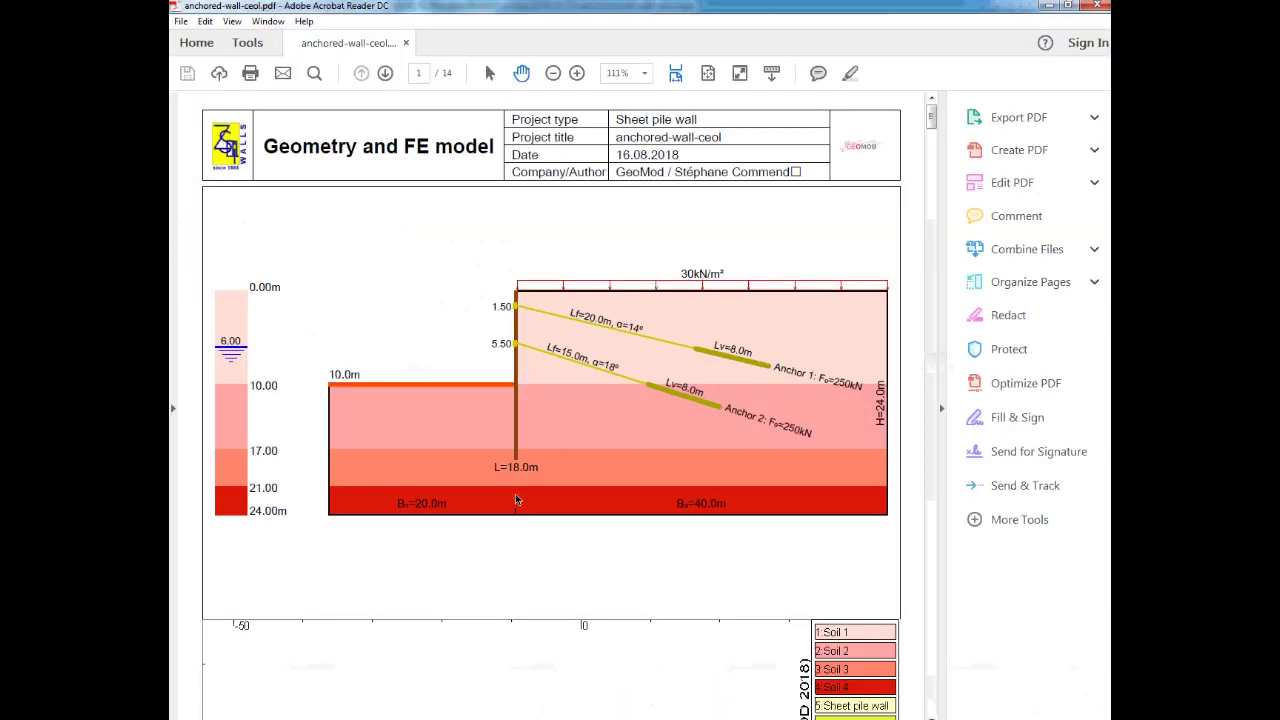
pyautogui.click(707, 73)
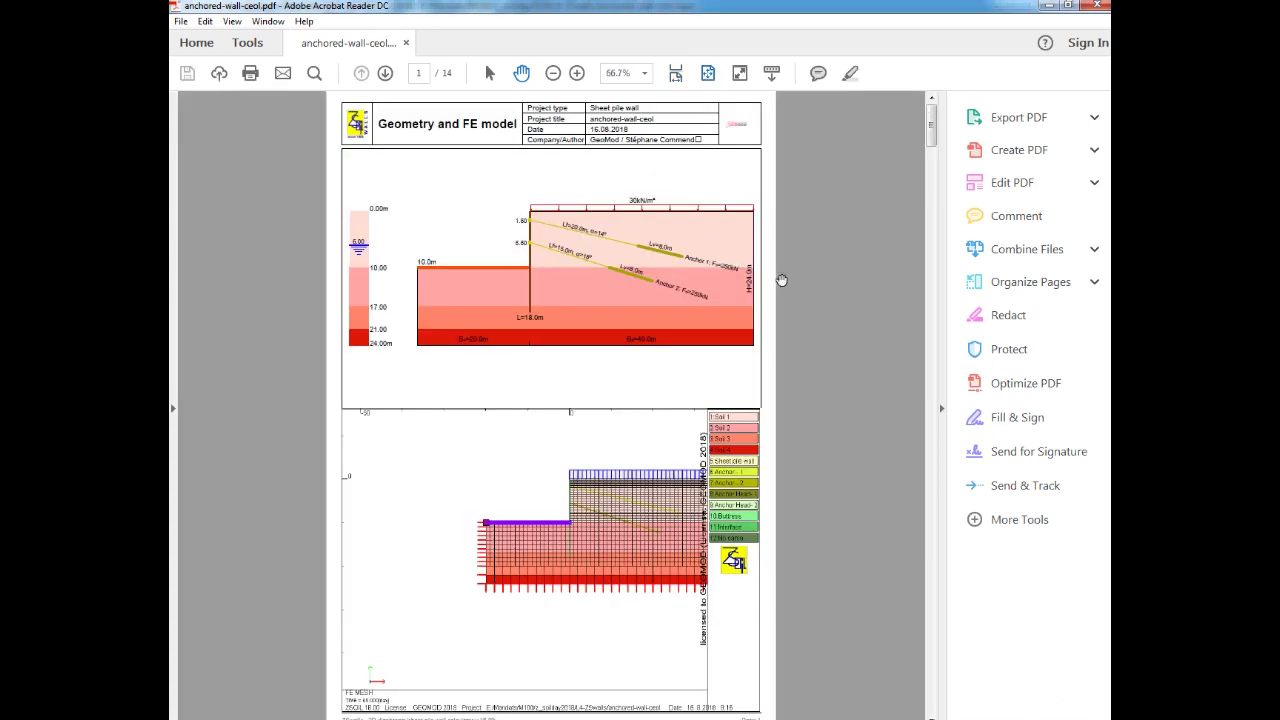
pyautogui.scroll(-1, 853, 381)
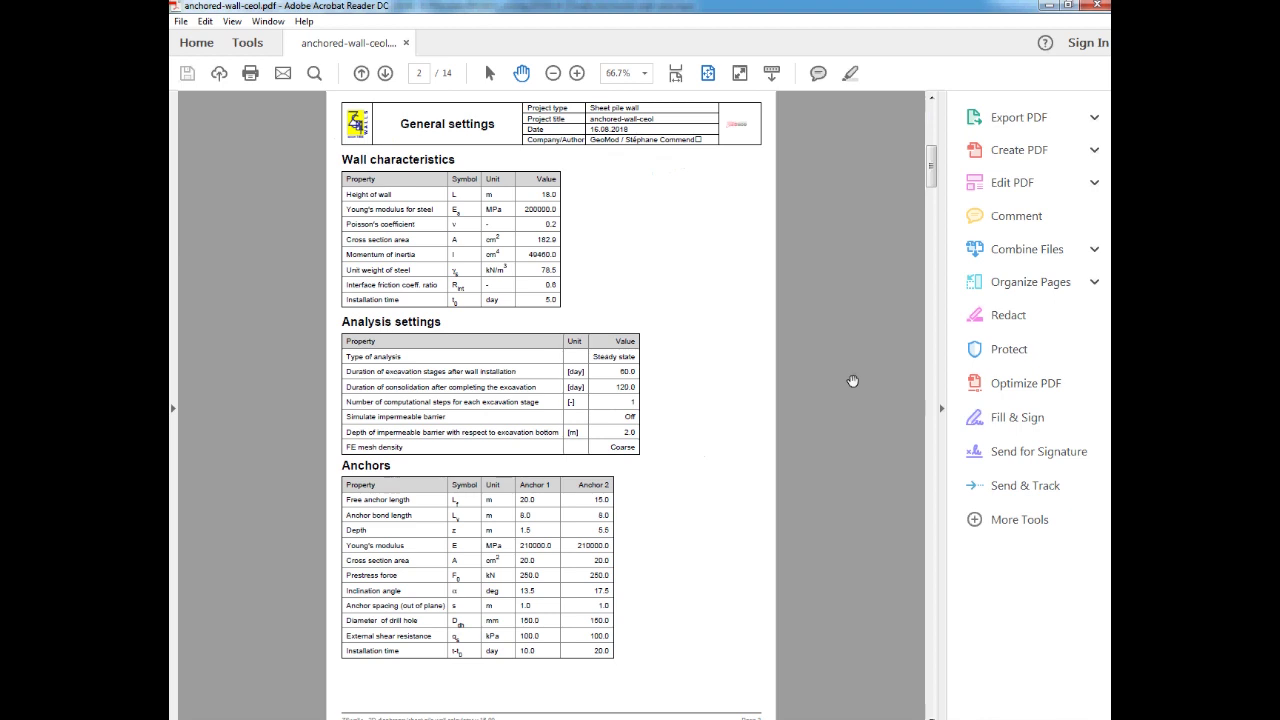
pyautogui.scroll(-1, 853, 381)
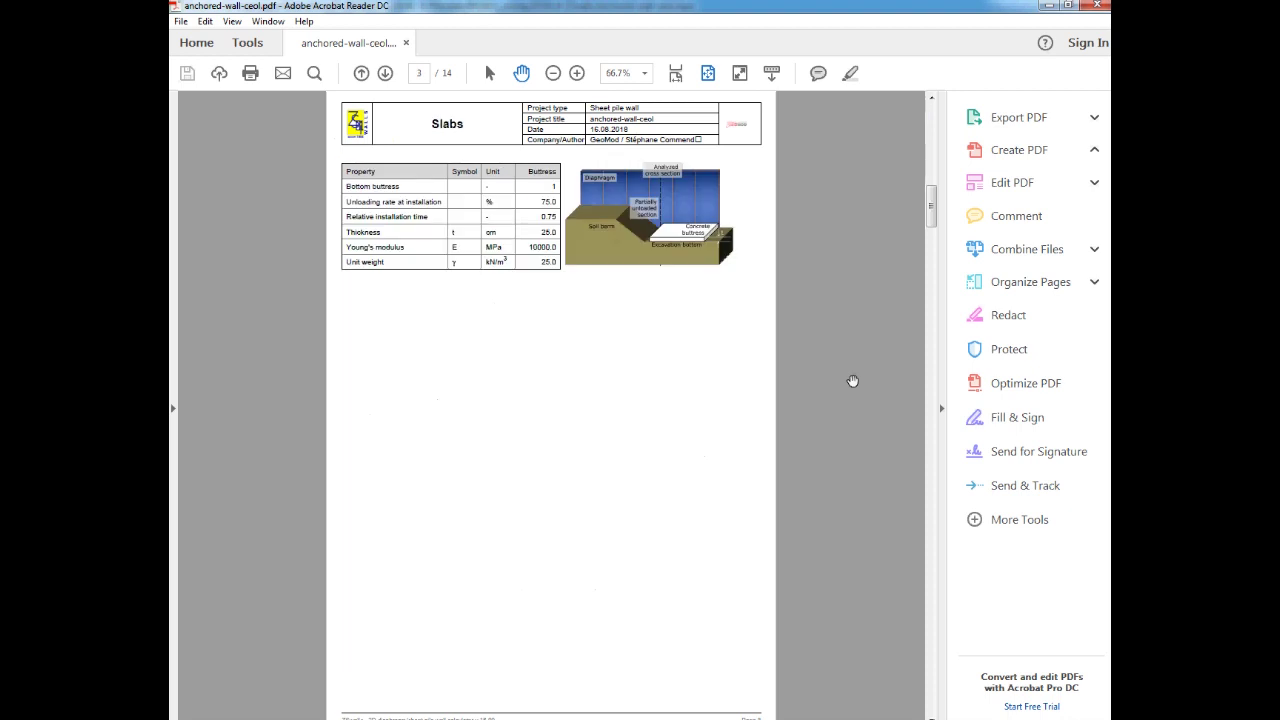
pyautogui.scroll(-1, 853, 381)
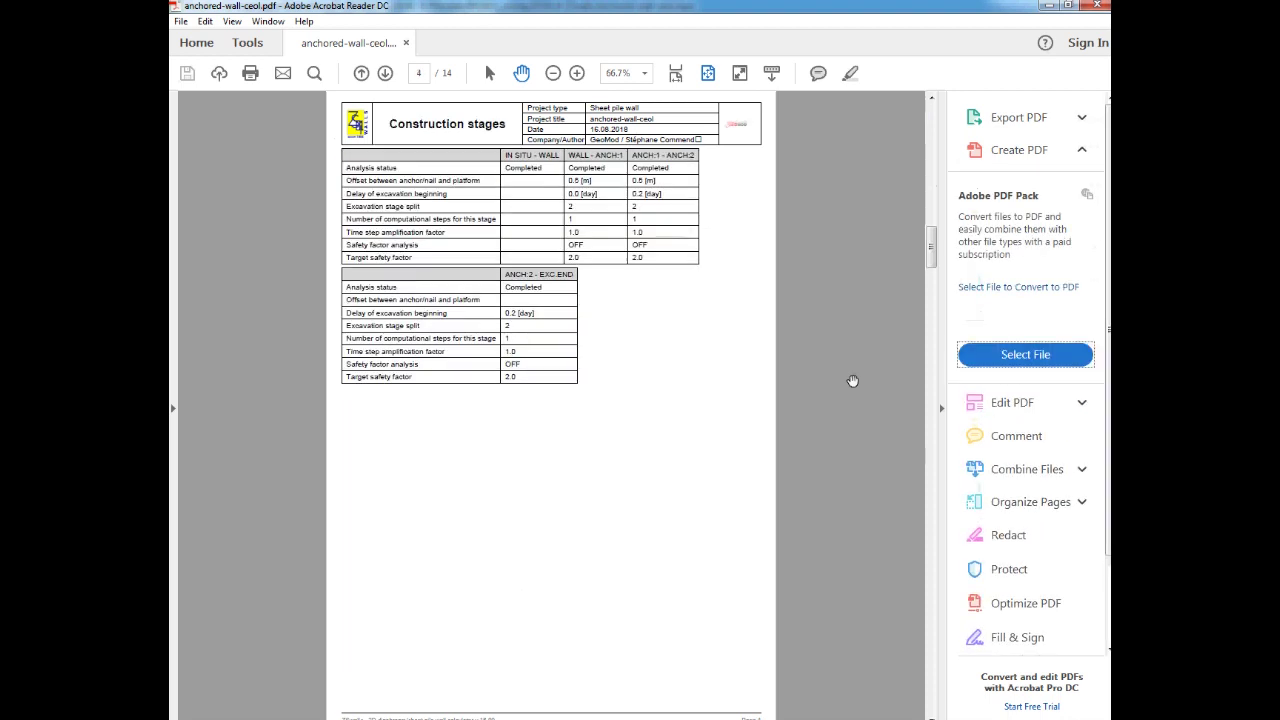
pyautogui.scroll(-1, 853, 381)
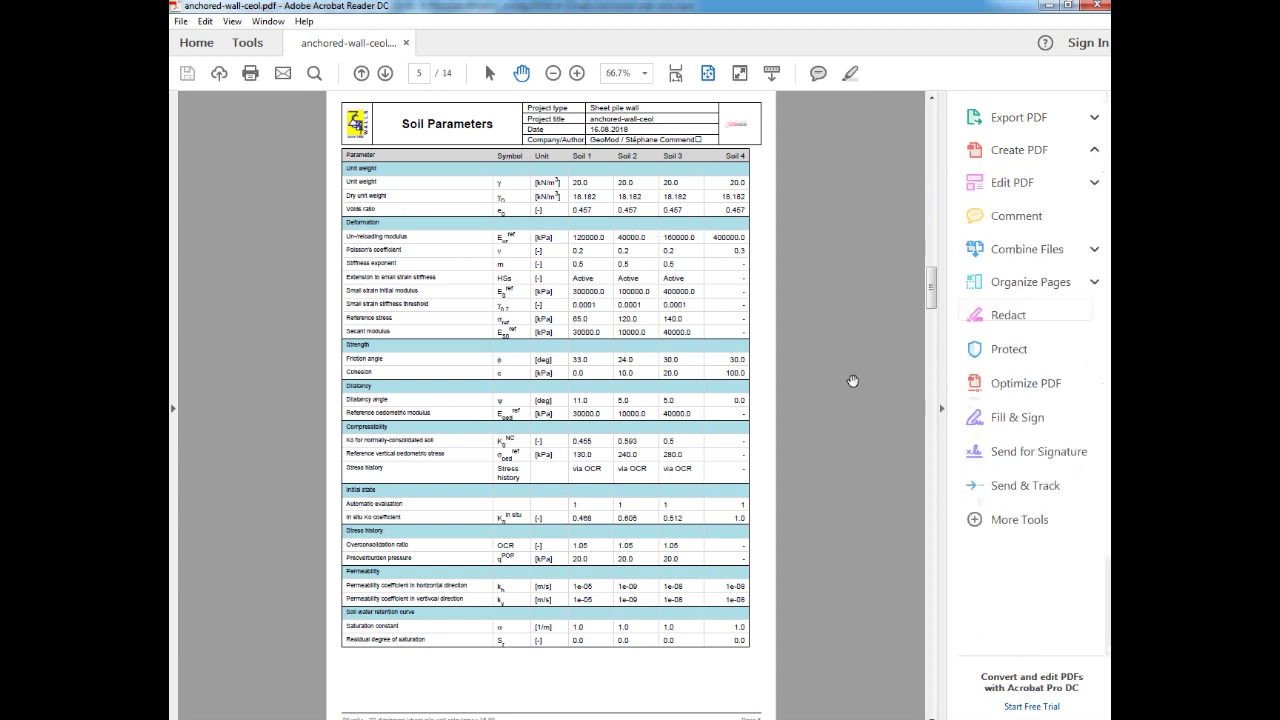
# Examine the report's wall displacement, settlement, sectional force and anchor axial force results, and close the report.
pyautogui.scroll(-1, 853, 381)
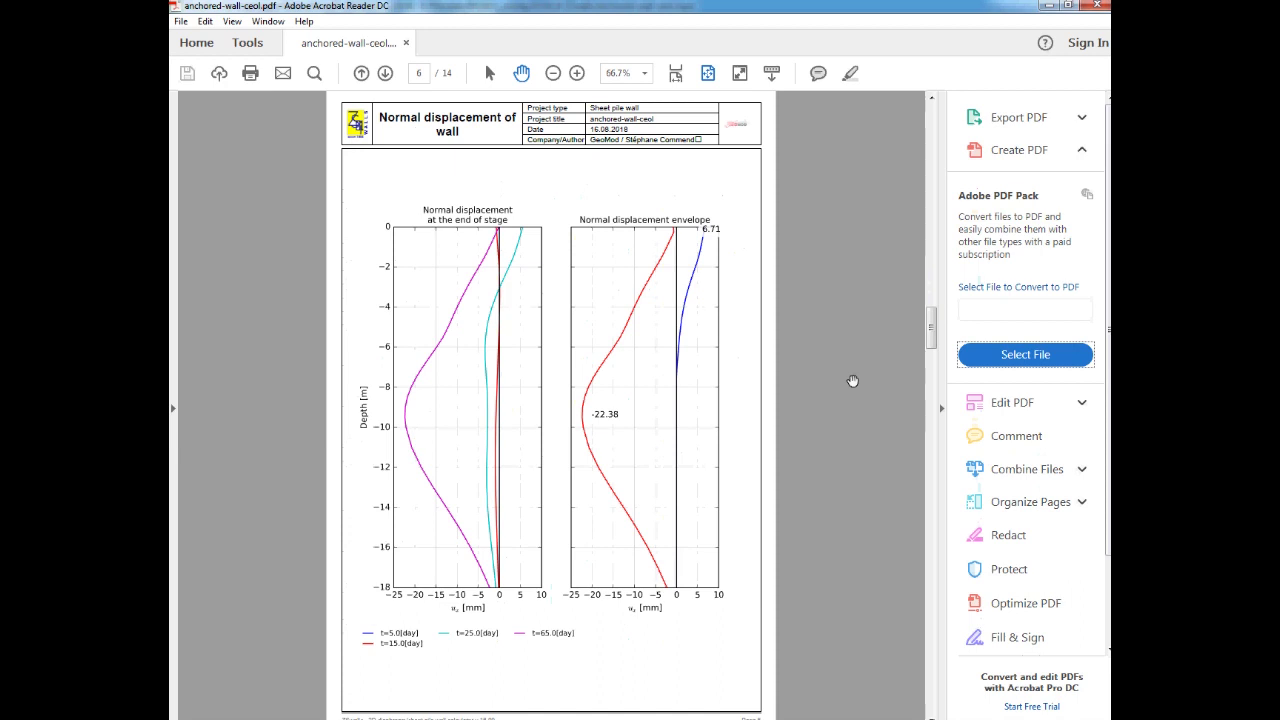
pyautogui.scroll(-5, 852, 380)
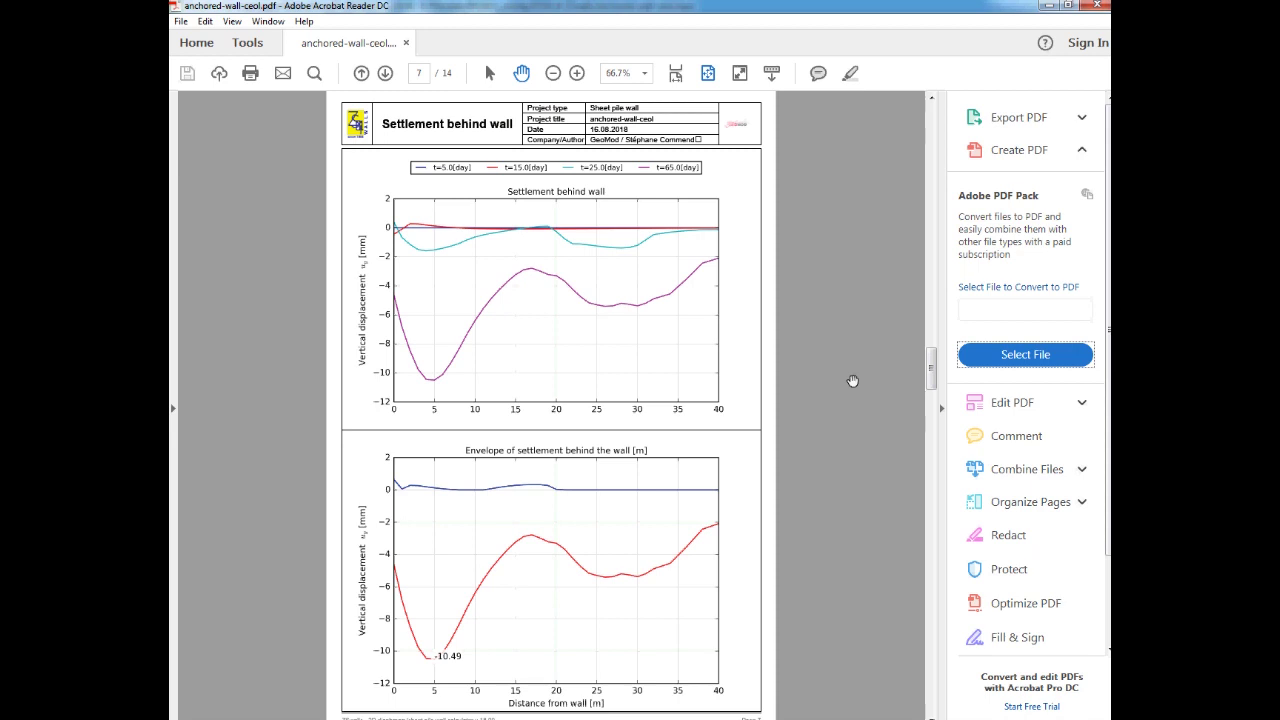
pyautogui.scroll(-2, 852, 380)
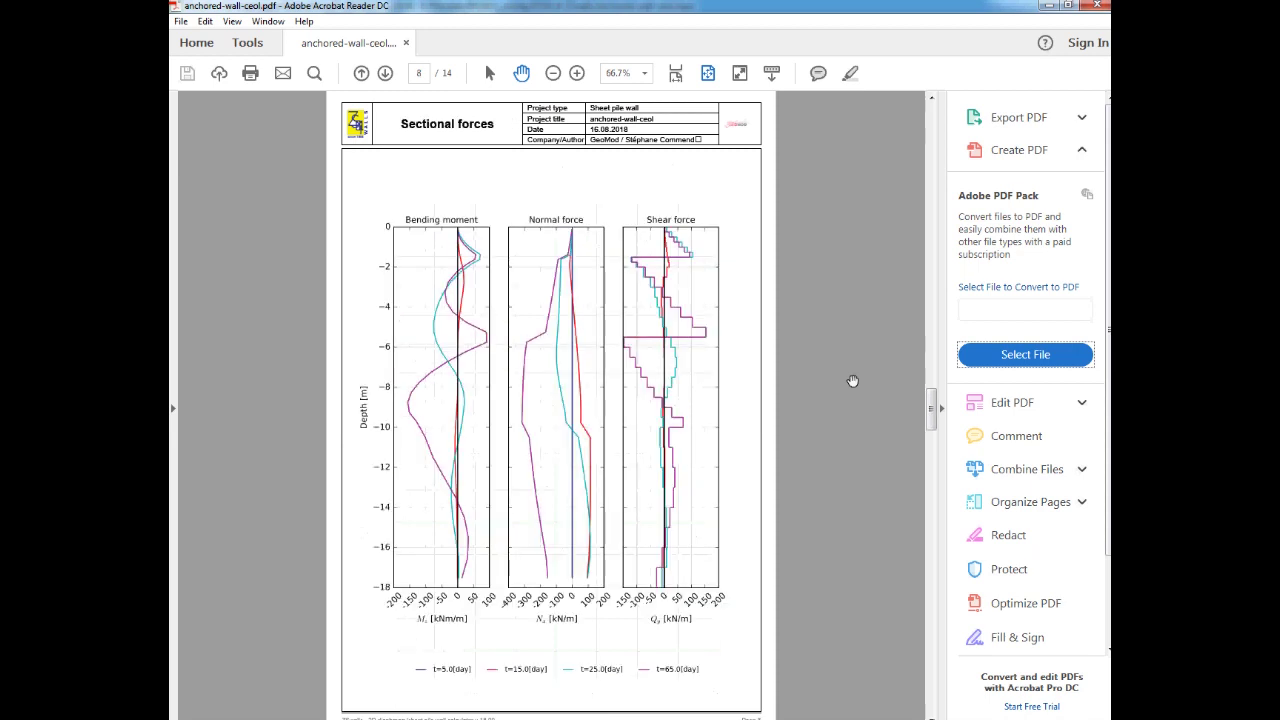
pyautogui.scroll(-2, 852, 380)
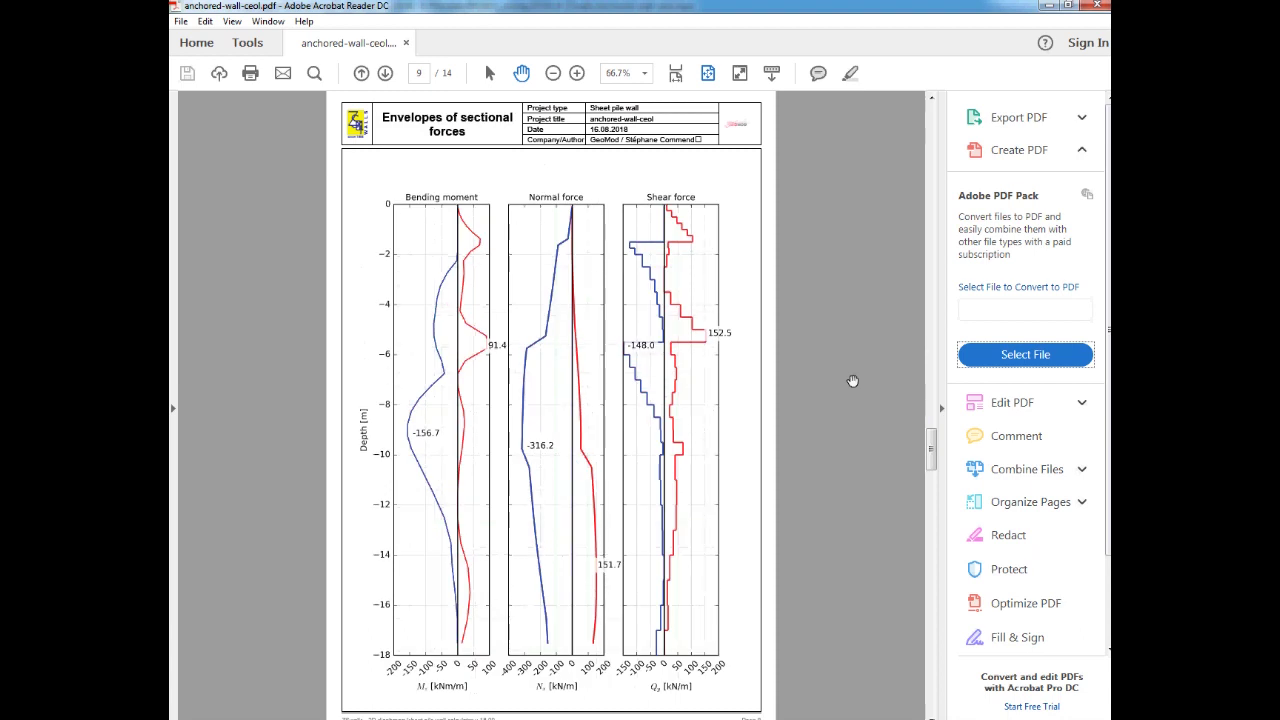
pyautogui.scroll(-2, 852, 380)
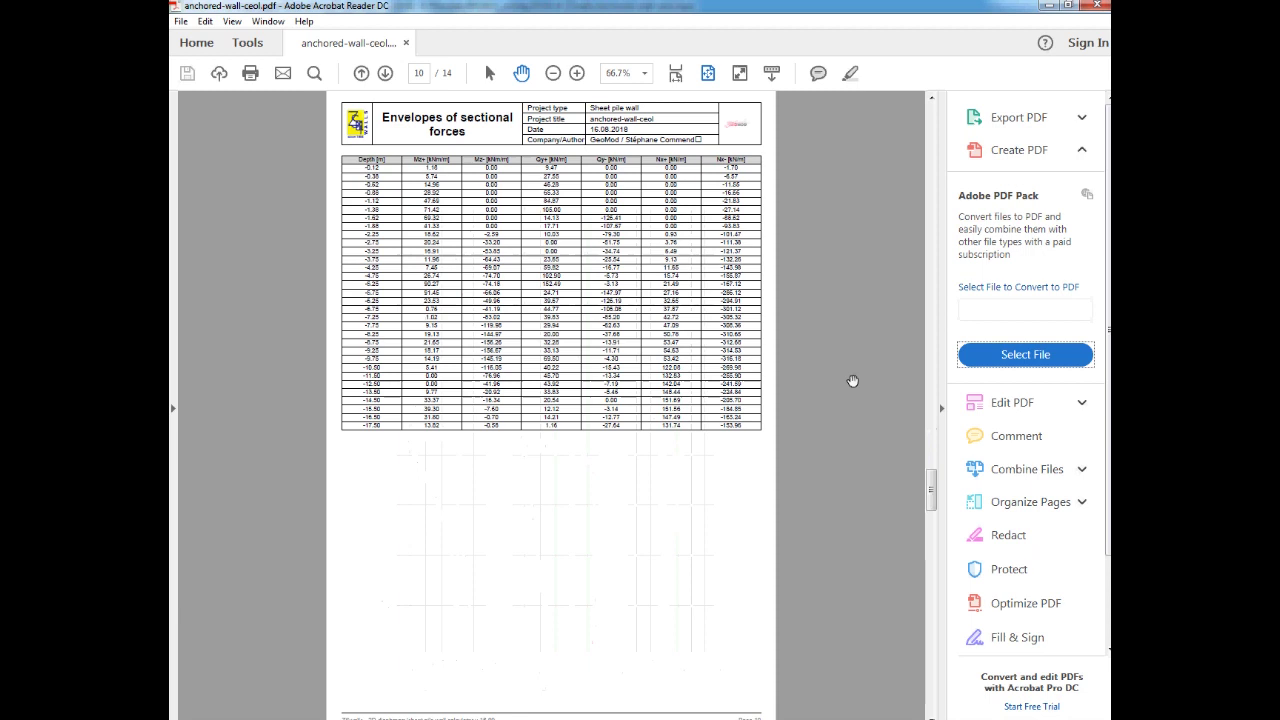
pyautogui.scroll(-2, 852, 380)
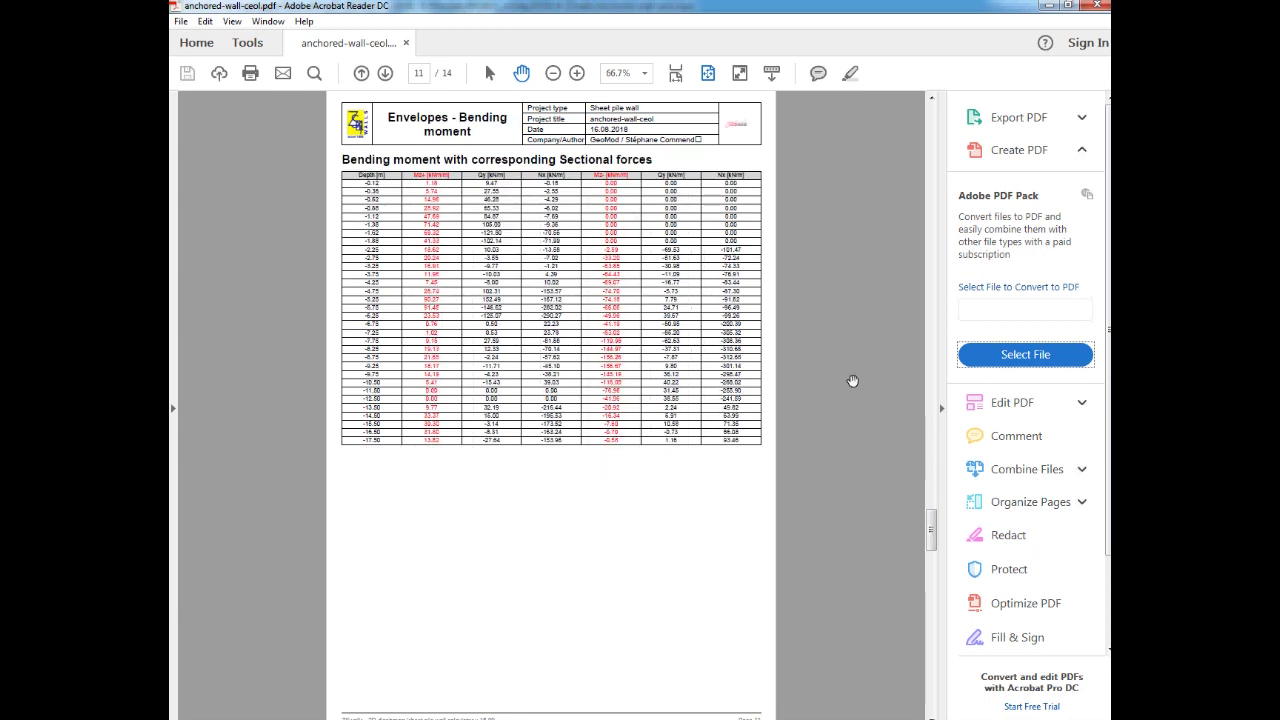
pyautogui.scroll(-2, 852, 380)
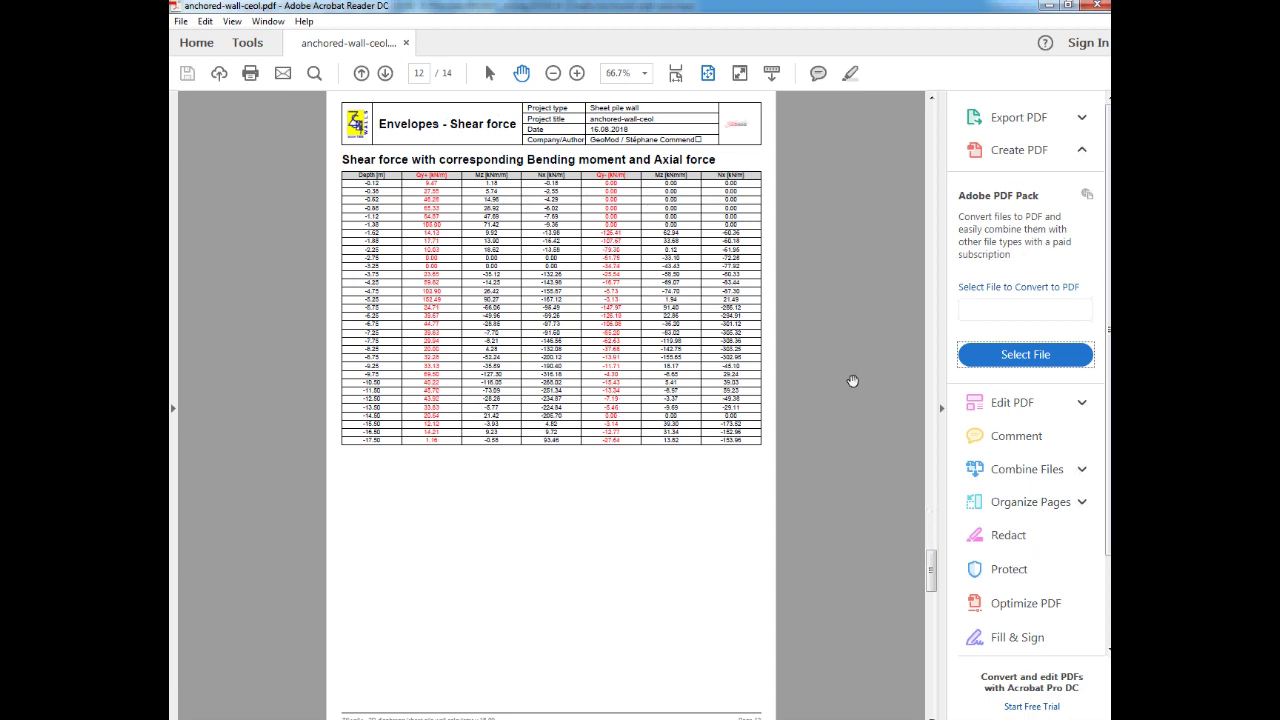
pyautogui.scroll(-4, 852, 380)
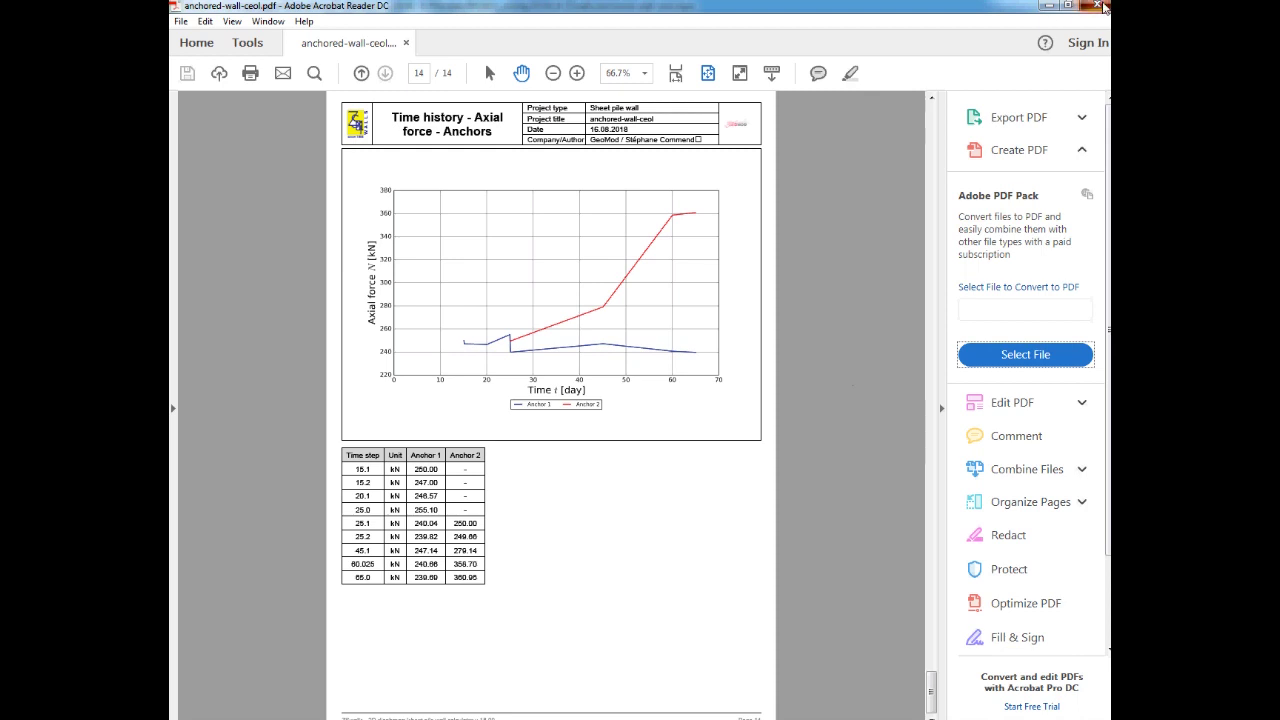
pyautogui.click(1100, 6)
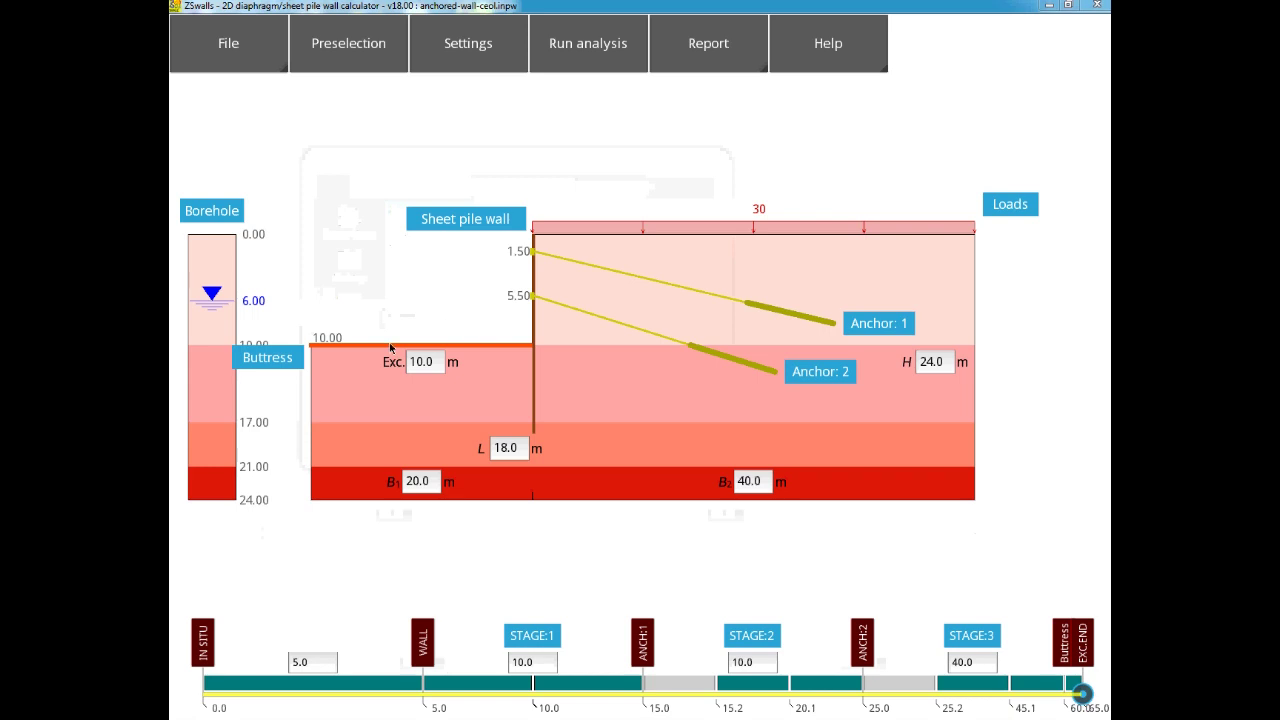
# Remove the bottom buttress from the excavation model.
pyautogui.click(267, 365)
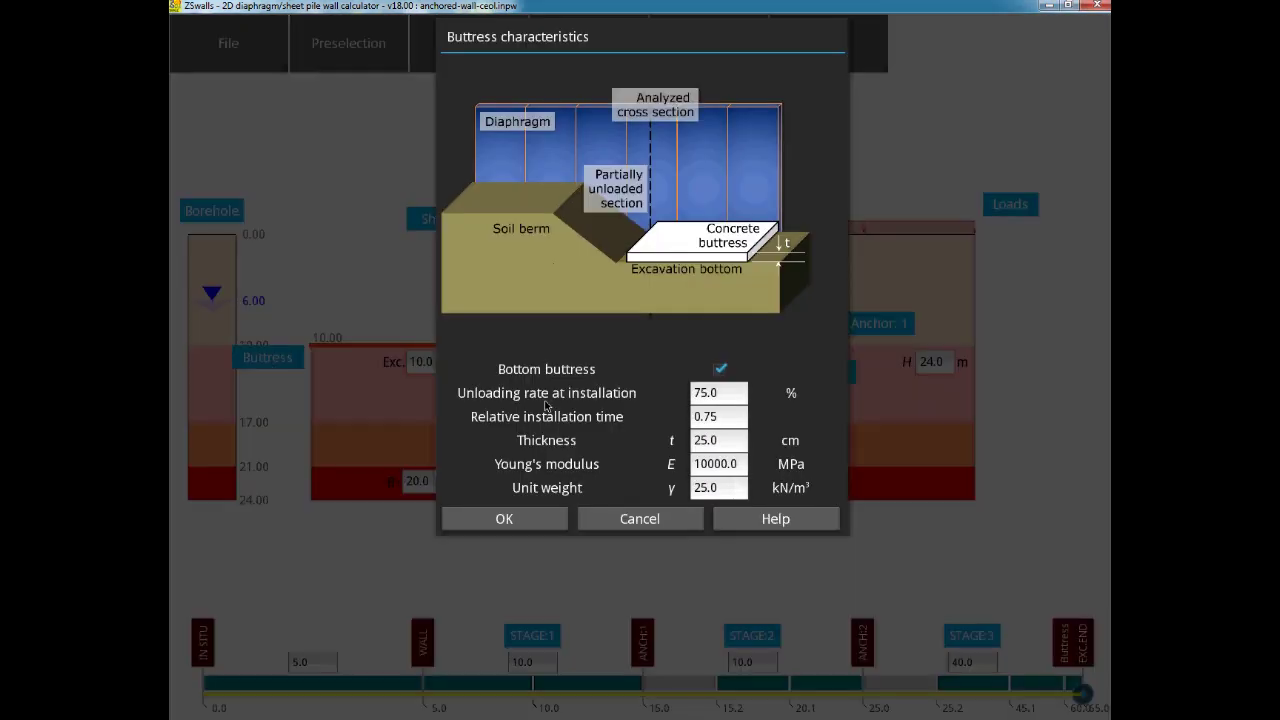
pyautogui.click(721, 370)
pyautogui.click(505, 519)
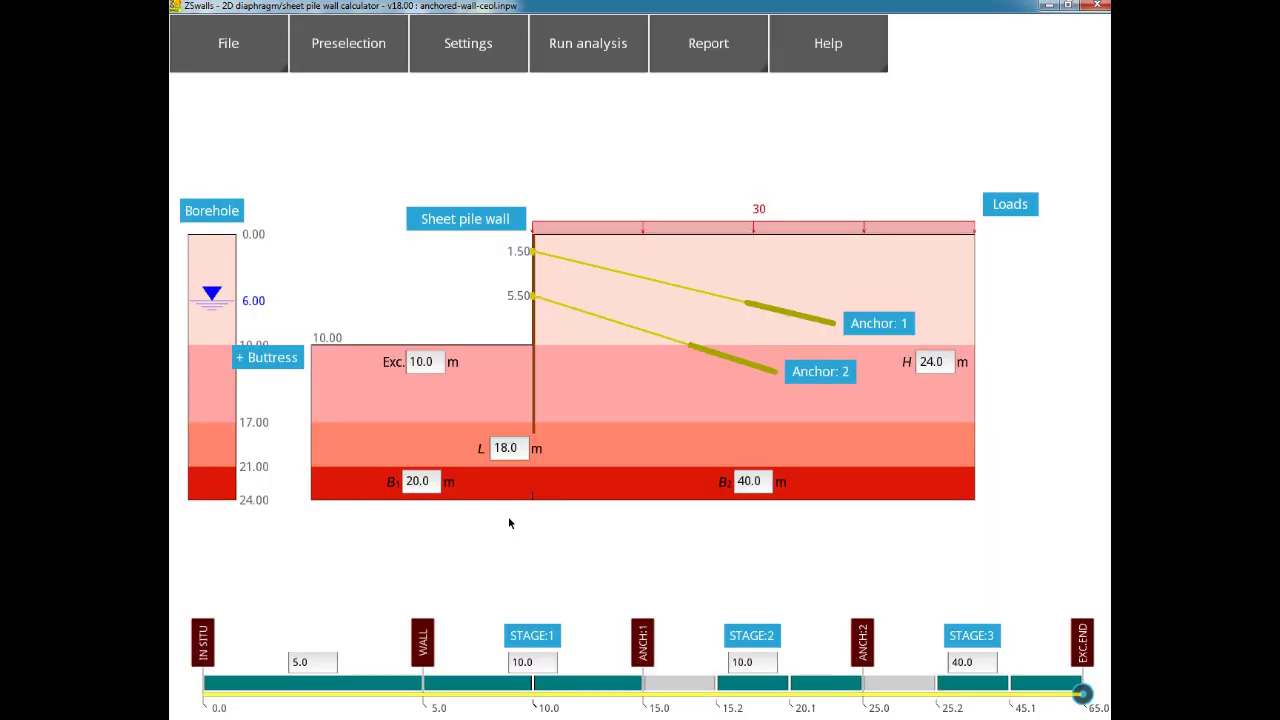
# Enable safety factor analysis for the stage between ANCH:2 and EXC.END, and rerun the analysis.
pyautogui.click(974, 635)
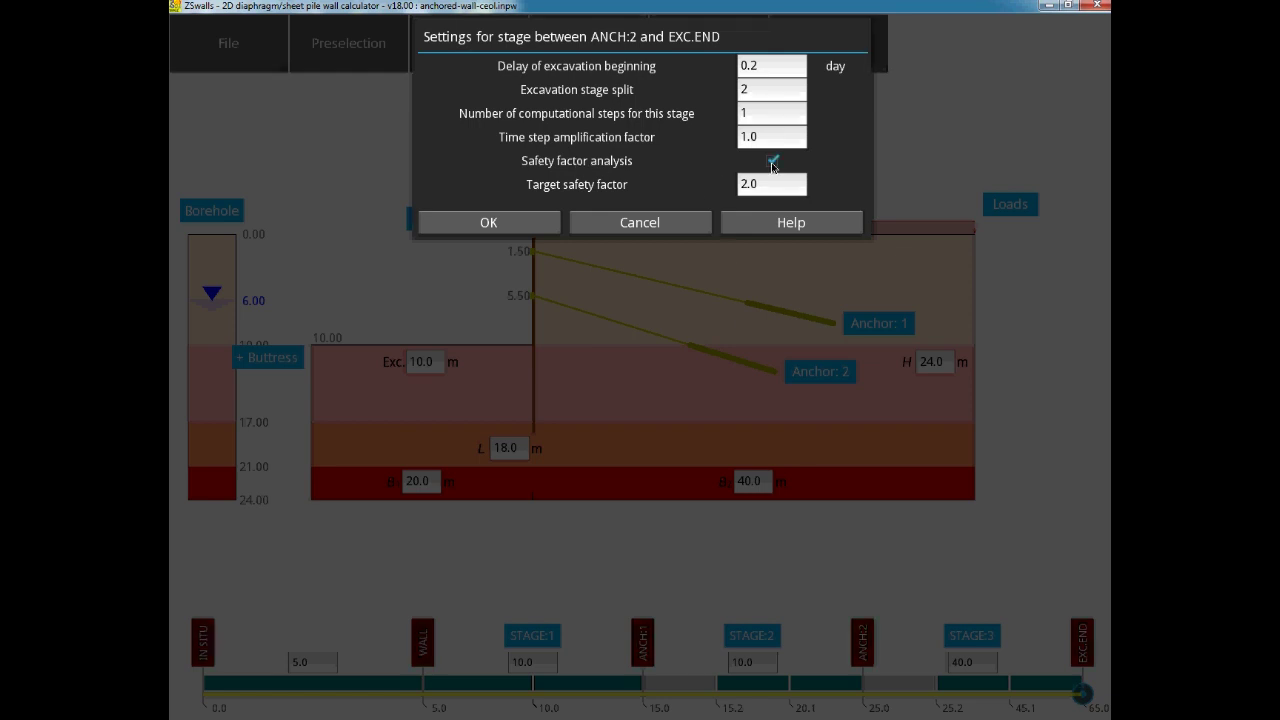
pyautogui.click(488, 223)
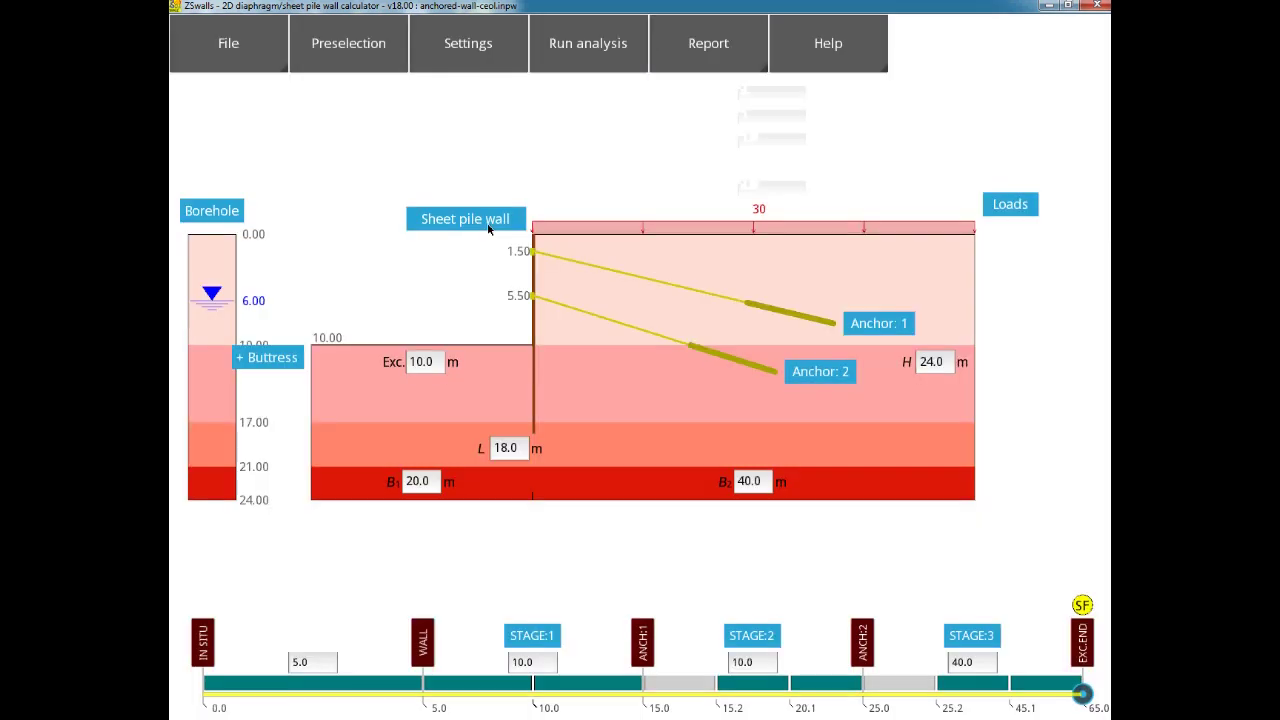
pyautogui.click(598, 47)
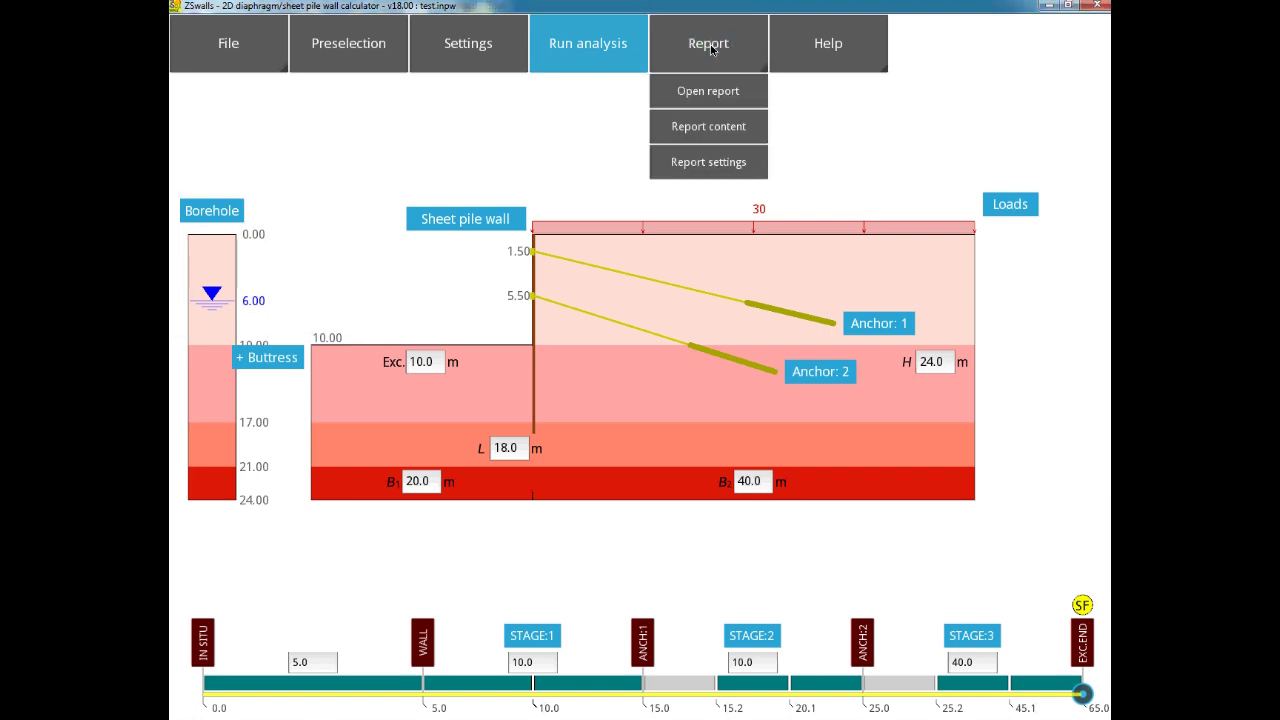
# Open the new report in full-page view and examine the construction stages and stability analysis results.
pyautogui.click(708, 95)
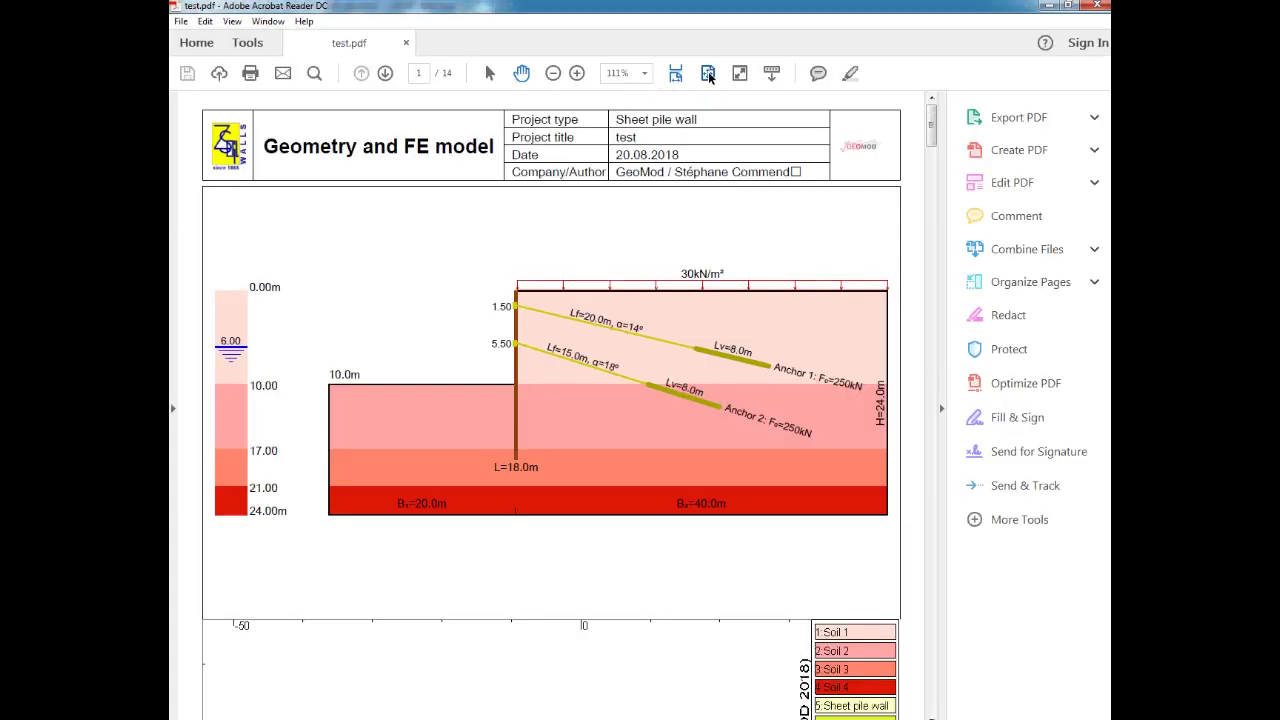
pyautogui.scroll(-6, 675, 219)
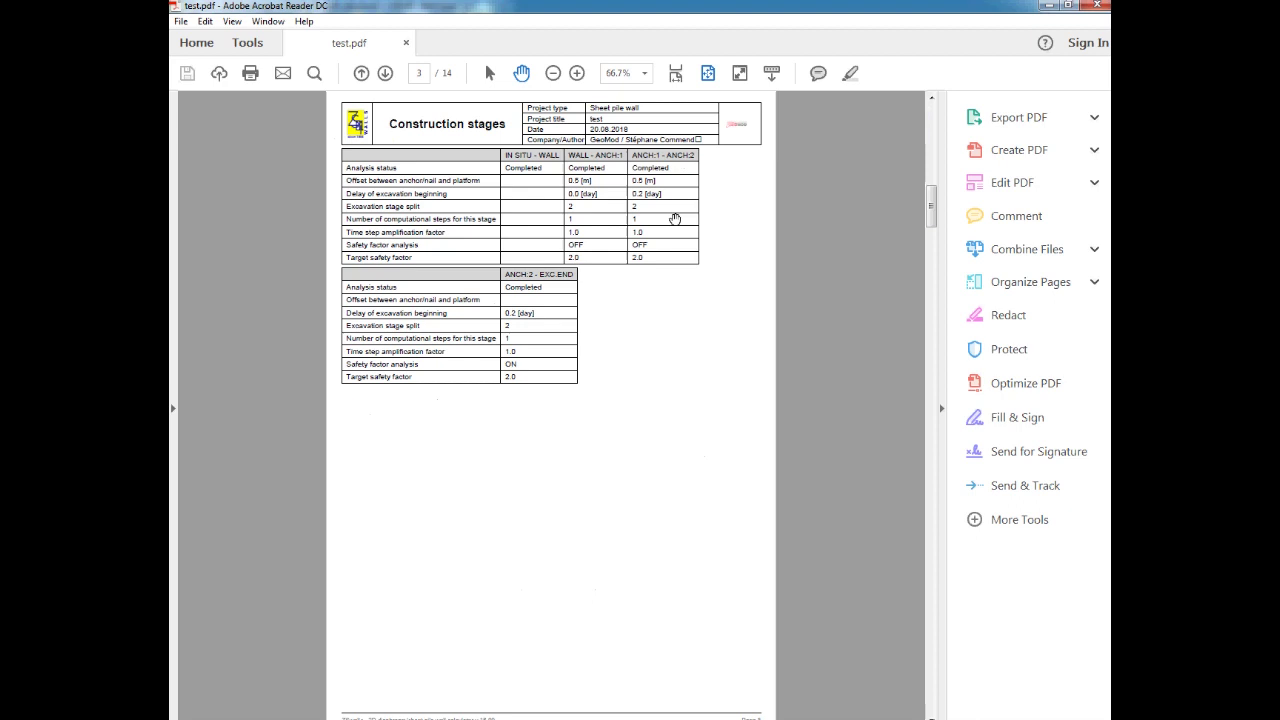
pyautogui.scroll(-6, 675, 219)
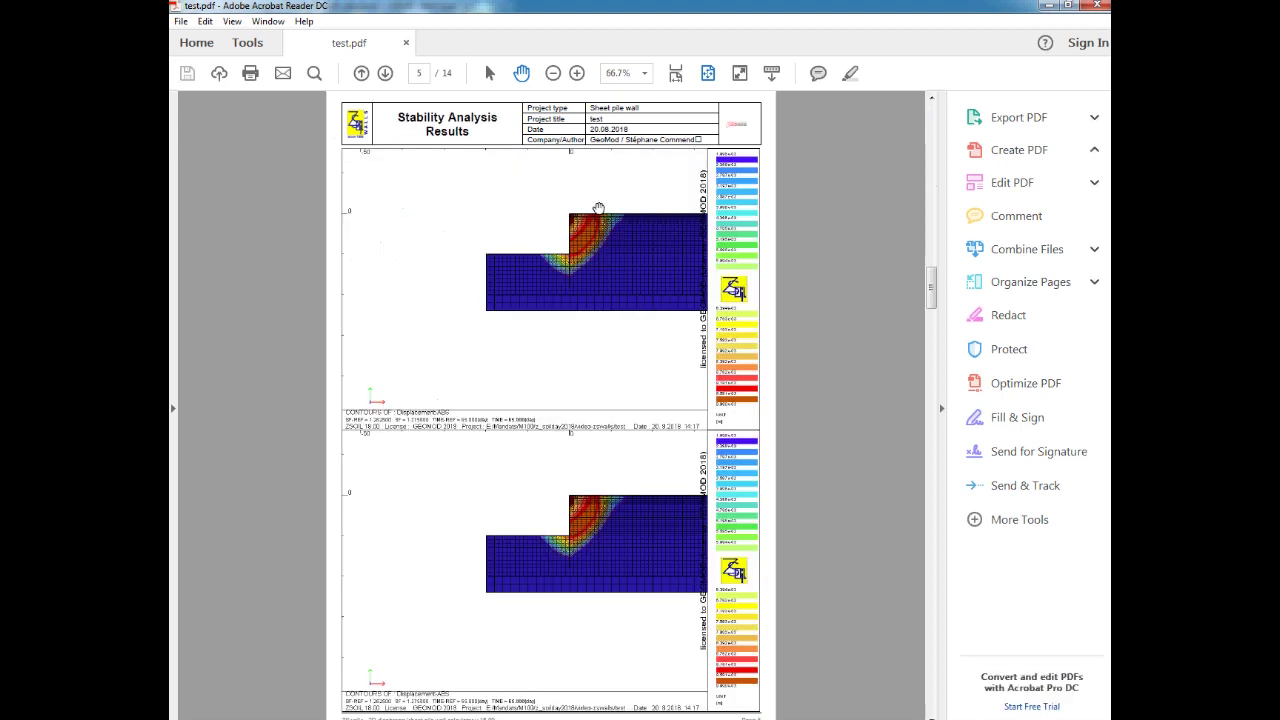